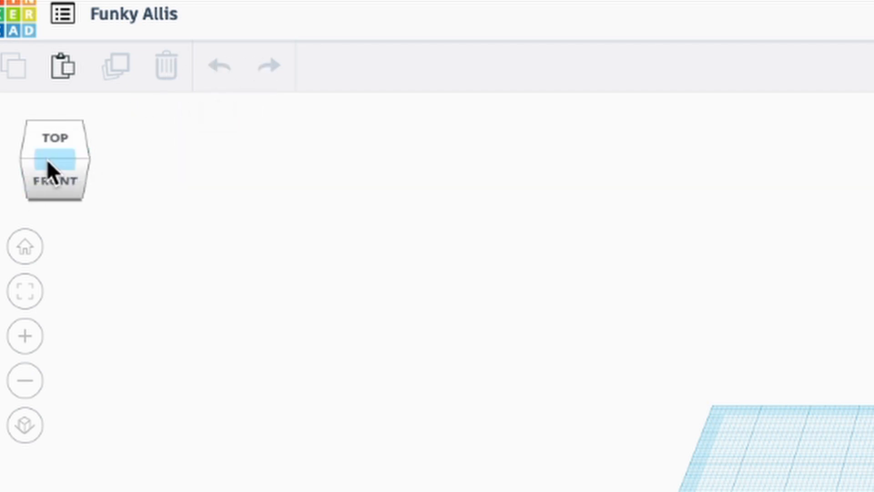
- Inspect the empty workplane from above, from the front and at an angle, shifting the view around it
click(63, 157)
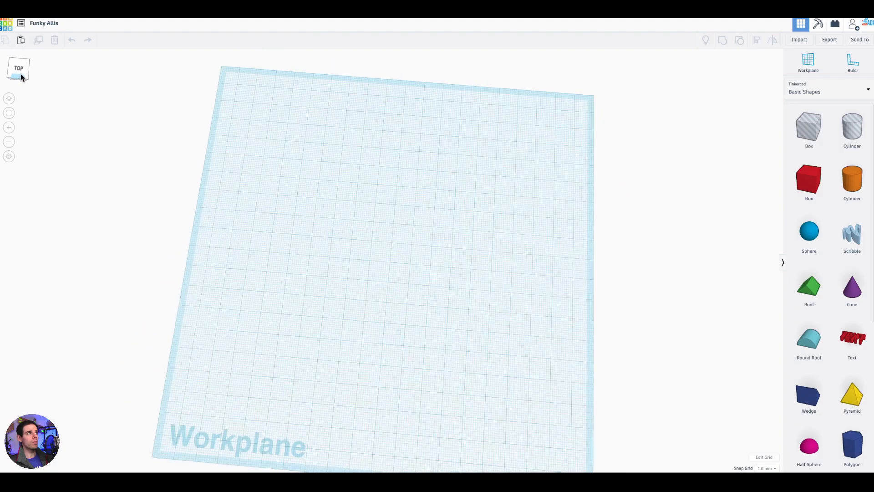
drag(28, 69, 18, 73)
click(19, 73)
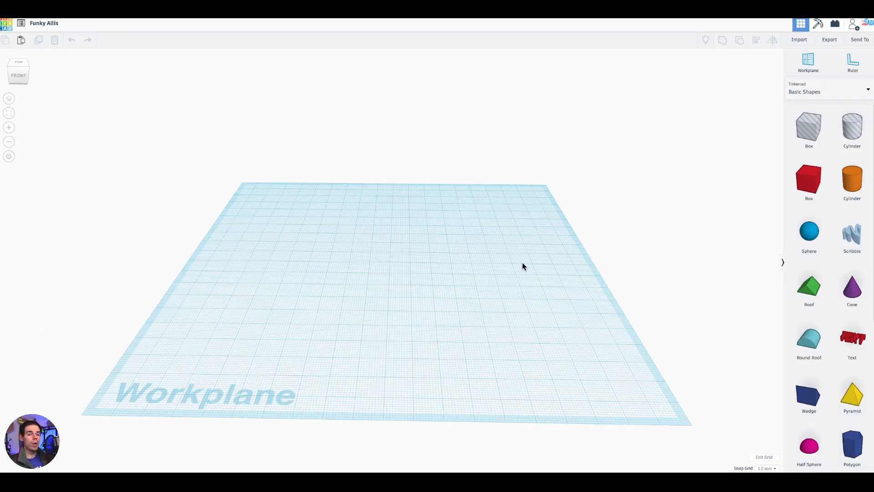
mouse_move(523, 267)
right_down()
mouse_move(431, 253)
mouse_move(349, 265)
mouse_move(595, 288)
mouse_move(527, 270)
mouse_move(540, 265)
mouse_move(535, 277)
mouse_move(513, 277)
mouse_move(523, 275)
right_up()
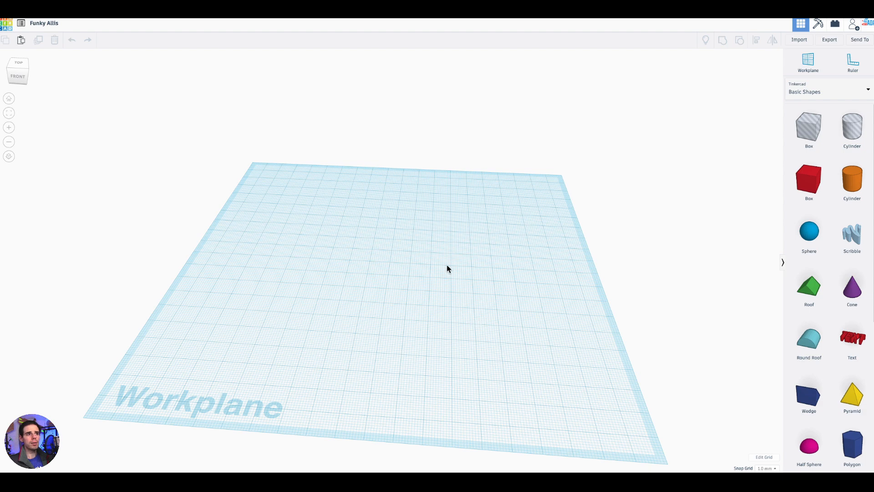
right_drag(497, 205, 513, 187)
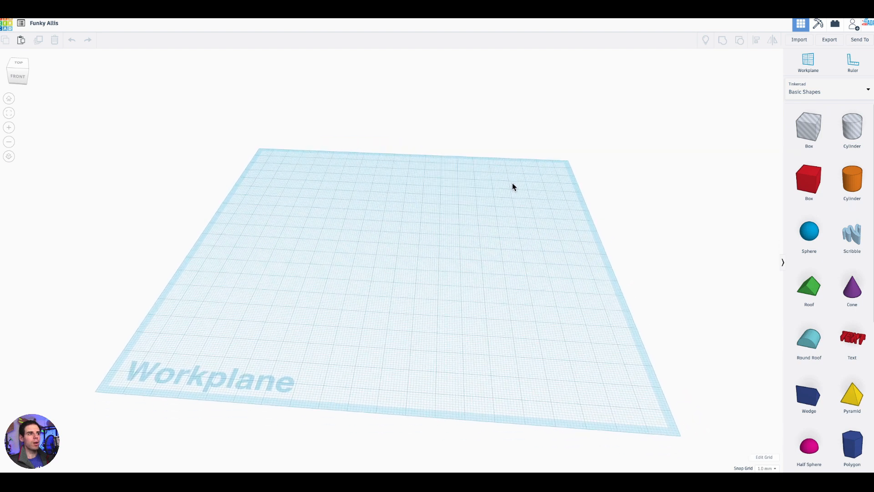
right_drag(495, 311, 435, 246)
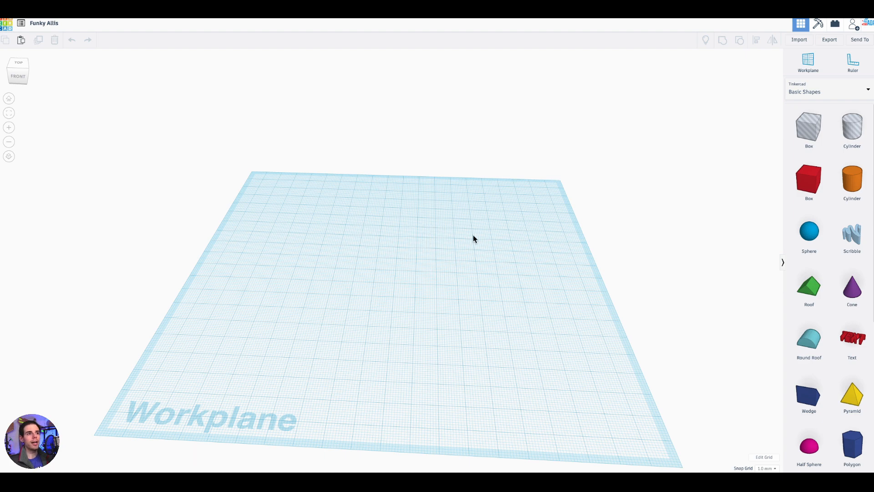
right_drag(399, 230, 323, 239)
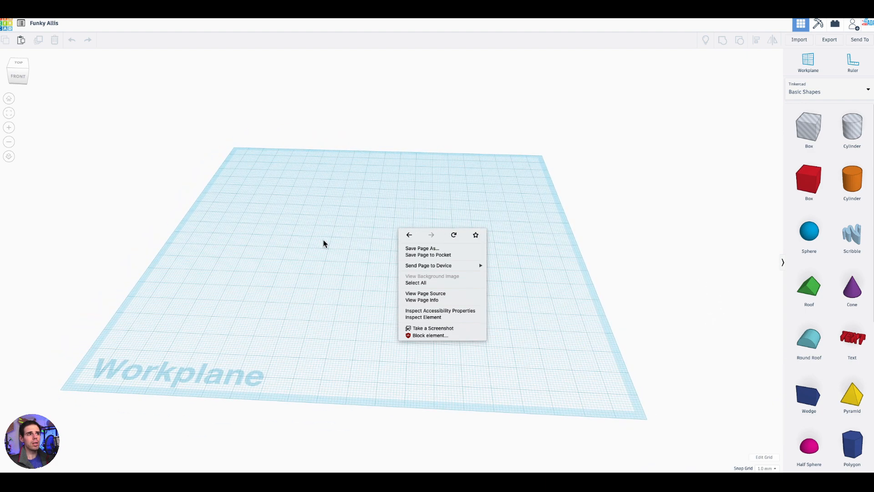
click(327, 244)
right_drag(467, 252, 492, 250)
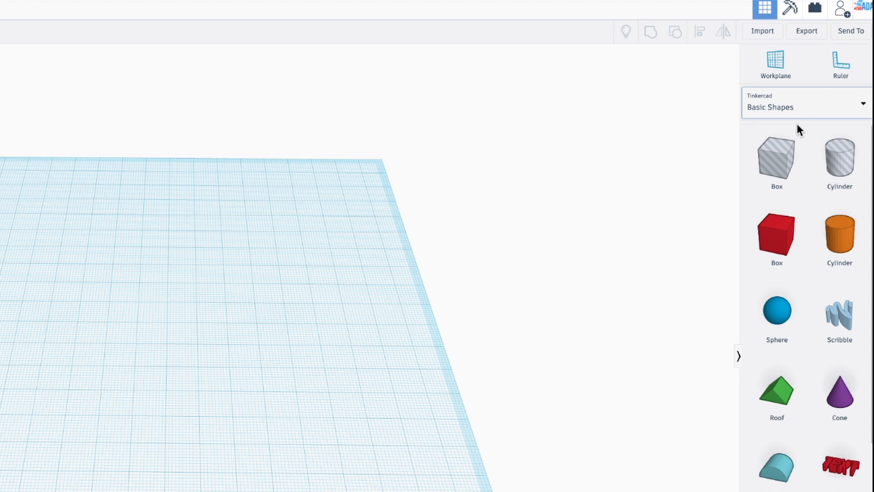
- Look through the available shapes in Basic Shapes and the Connectors collection, and return to Basic Shapes
scroll(808, 201, down, 1)
scroll(807, 201, down, 10)
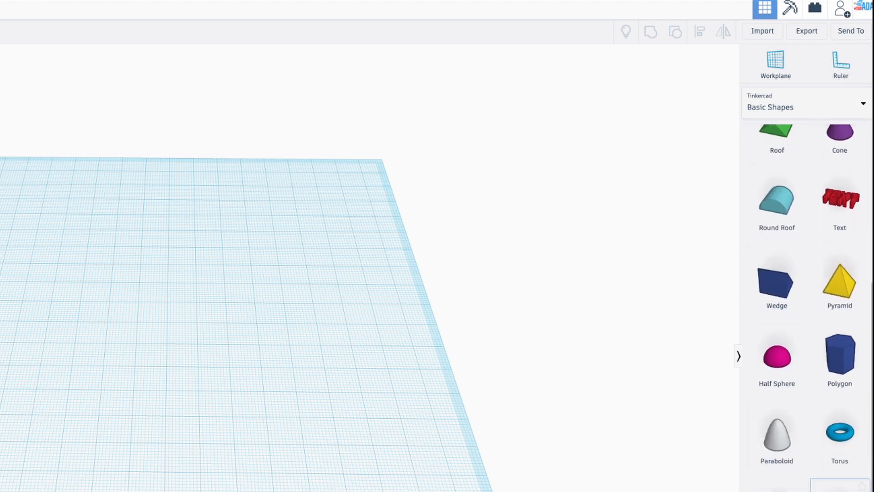
scroll(788, 353, down, 2)
scroll(807, 307, down, 4)
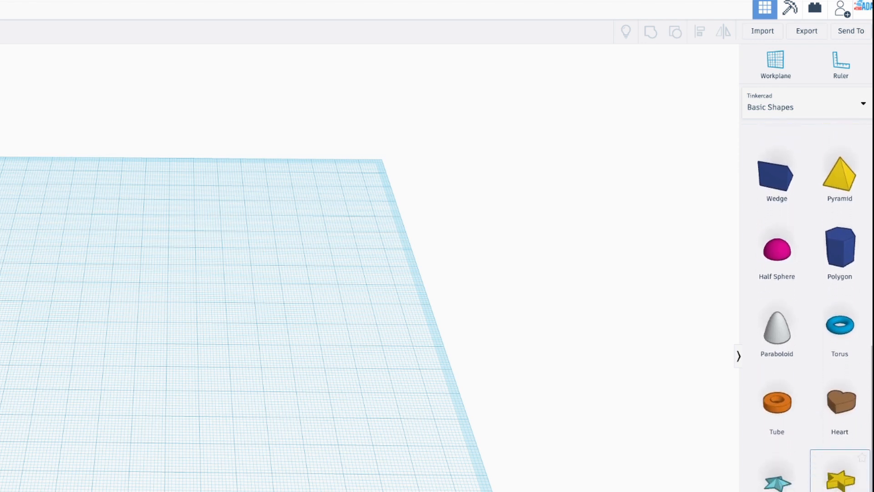
scroll(814, 310, up, 10)
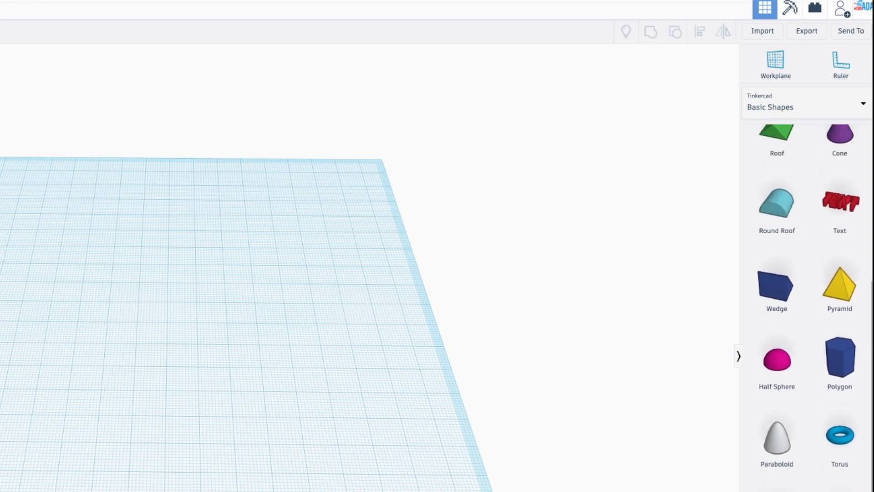
scroll(804, 324, up, 3)
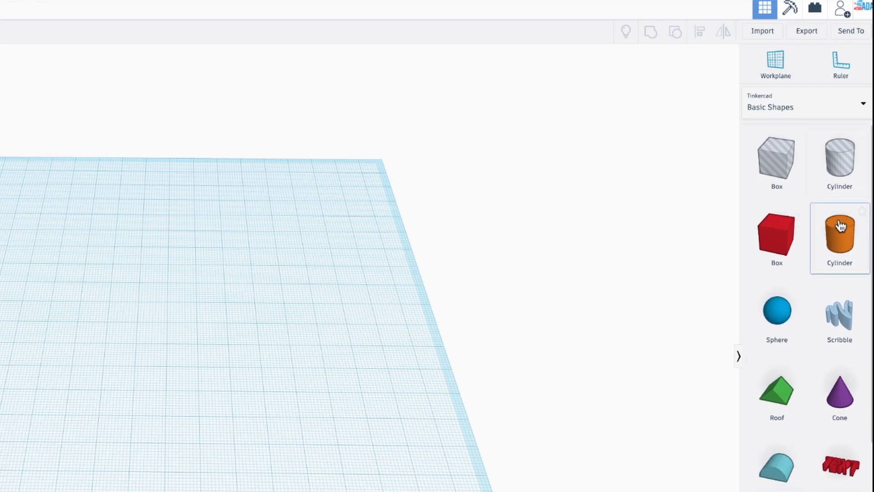
click(858, 107)
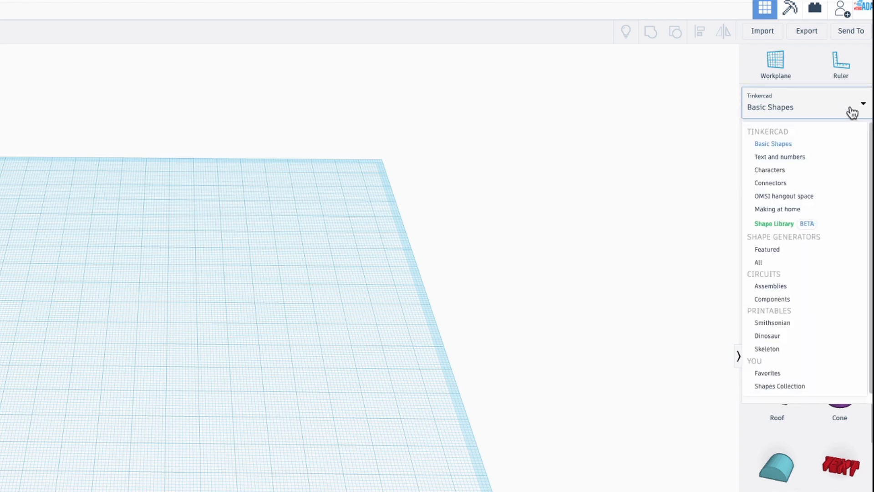
click(791, 186)
scroll(826, 385, down, 3)
scroll(827, 385, up, 4)
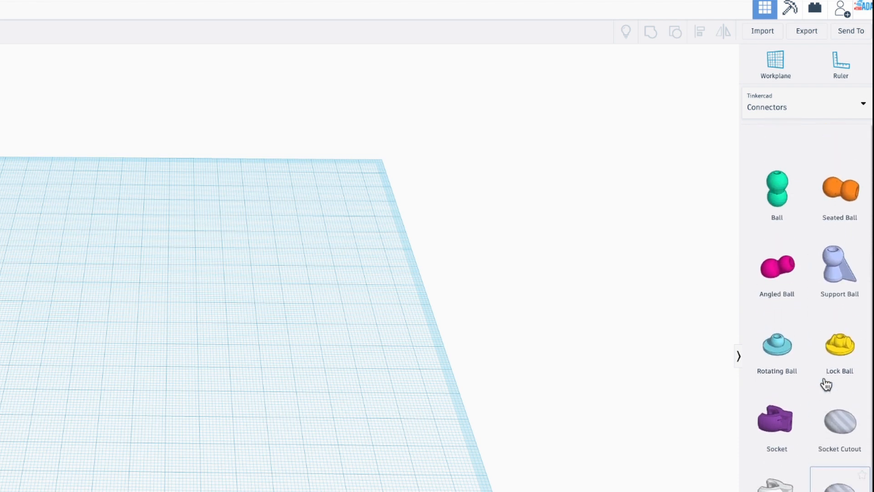
click(852, 109)
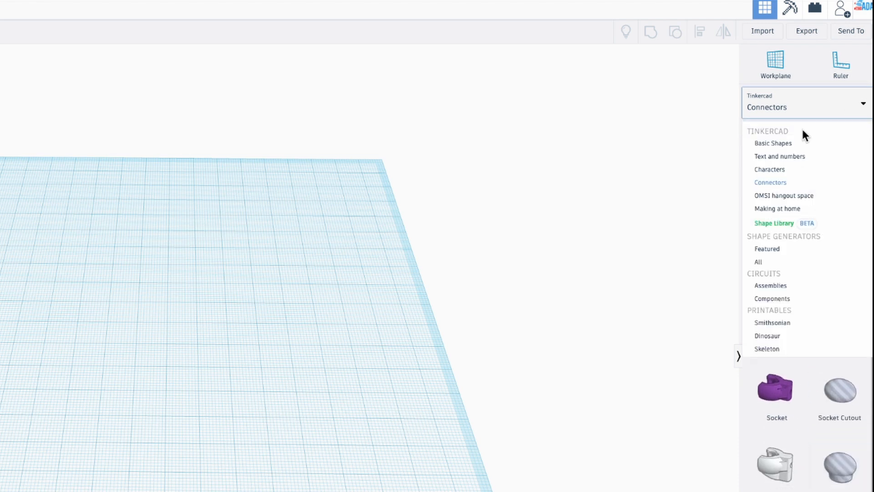
click(784, 144)
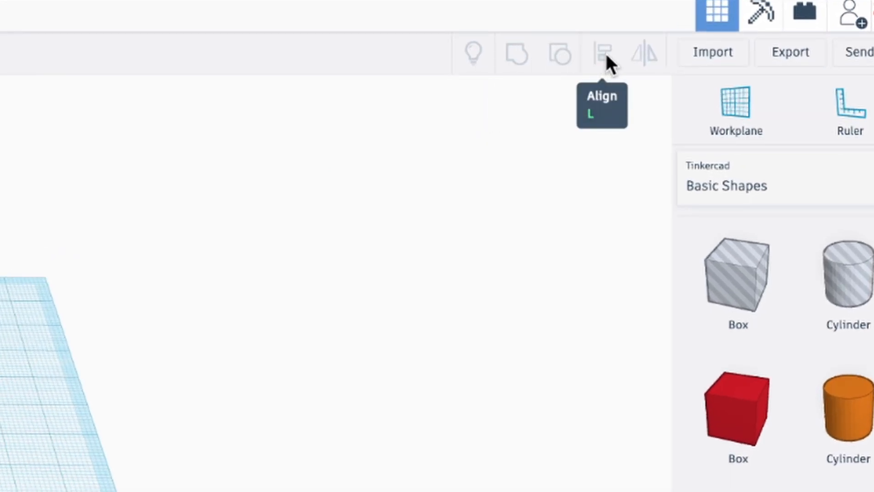
- Place a ruler on the workplane with its origin near the middle
right_drag(27, 369, 2, 401)
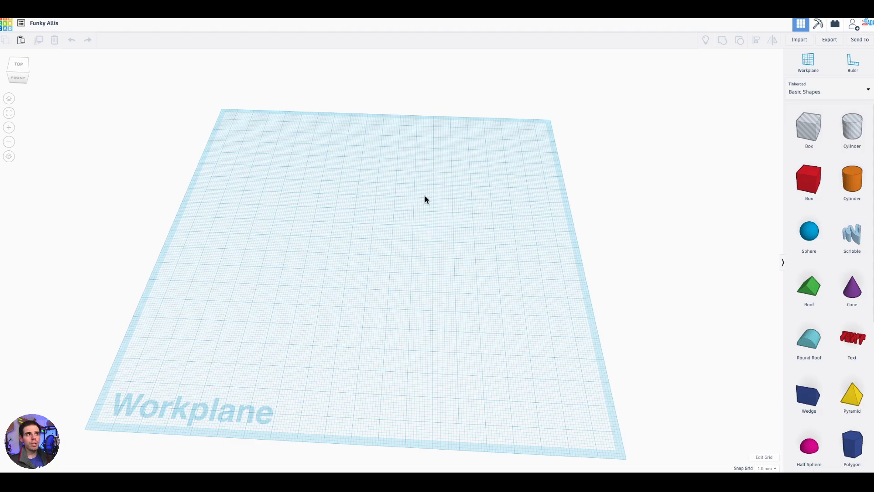
drag(438, 281, 510, 356)
drag(349, 205, 518, 336)
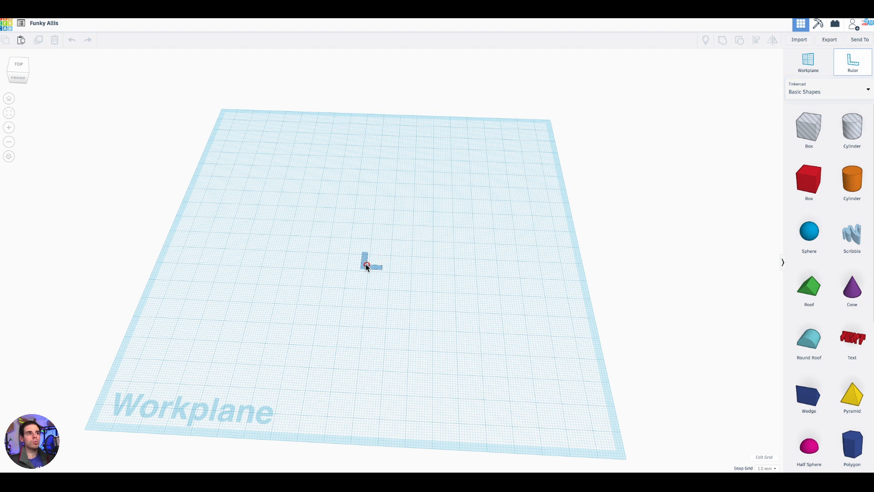
click(360, 248)
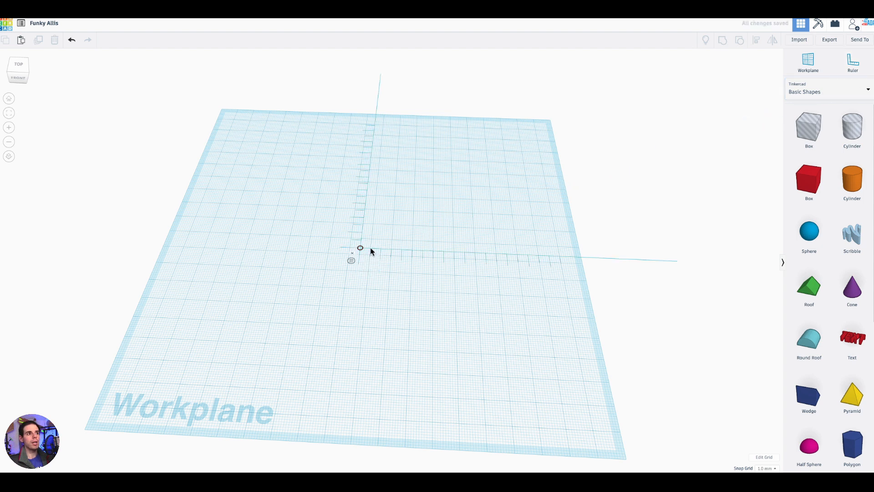
mouse_move(360, 248)
mouse_down()
mouse_move(317, 198)
mouse_move(342, 321)
mouse_move(352, 241)
mouse_move(358, 247)
mouse_up()
- Examine the ruler and the workplane grid at different zoom levels and viewing angles
right_drag(473, 353, 435, 242)
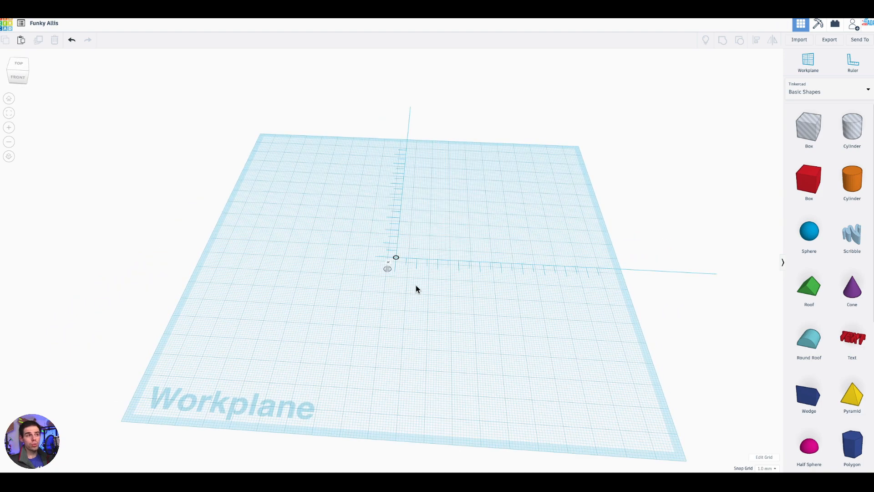
scroll(416, 289, up, 8)
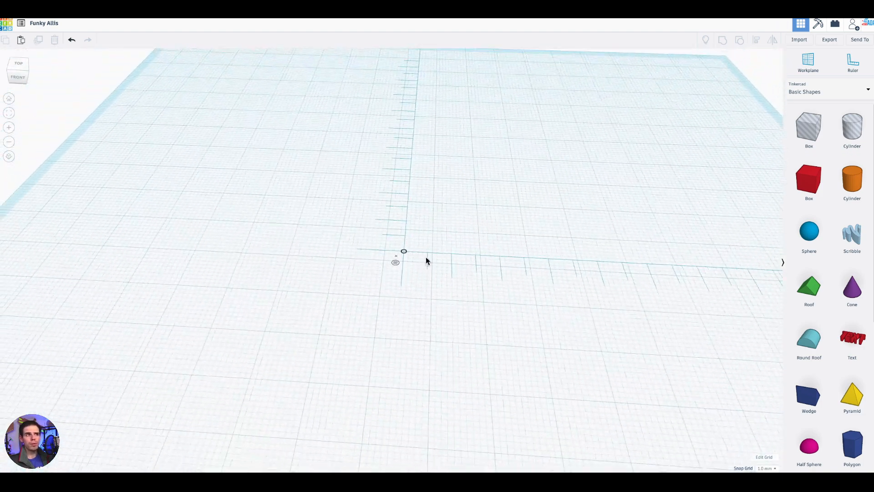
scroll(425, 257, down, 5)
scroll(426, 259, up, 5)
scroll(429, 263, down, 3)
scroll(430, 262, up, 3)
scroll(430, 262, down, 2)
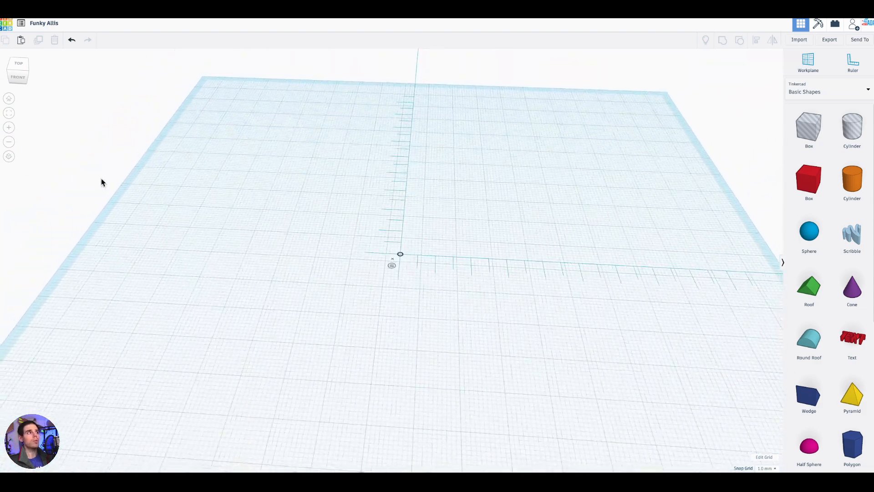
click(9, 142)
click(10, 142)
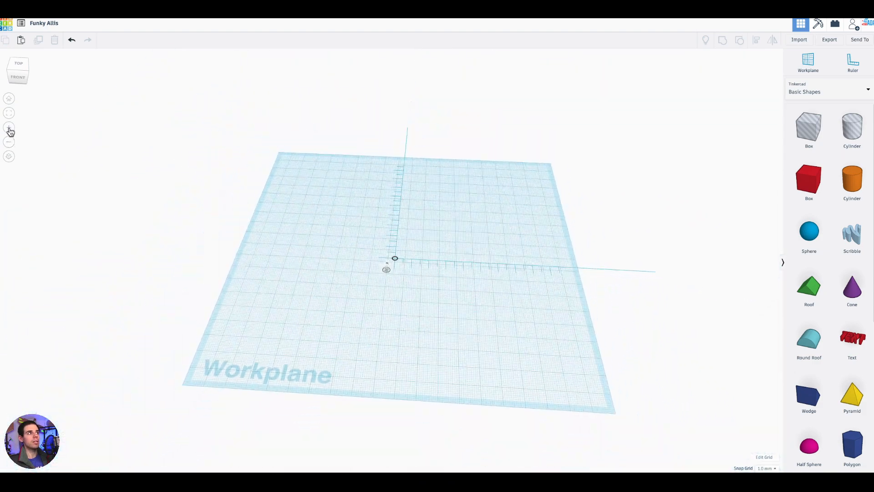
click(9, 129)
right_drag(455, 270, 489, 321)
middle_drag(474, 227, 426, 144)
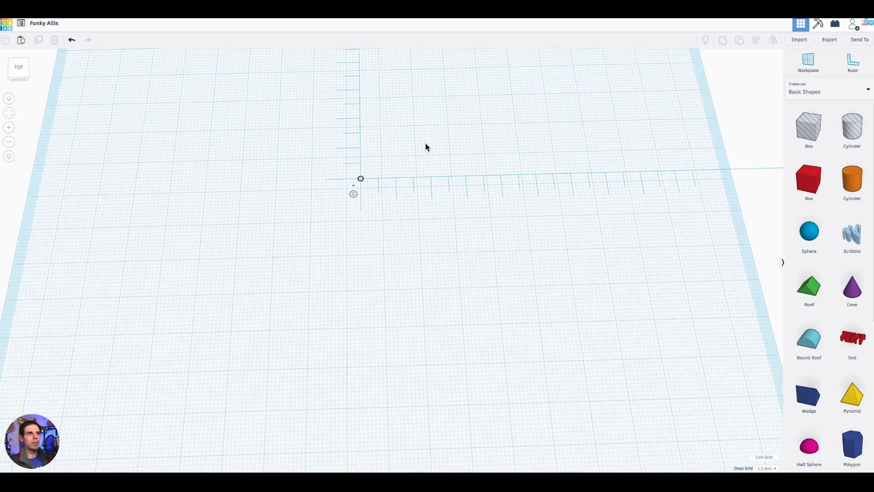
- Reposition the ruler's origin on the grid, keeping it near the middle of the workplane
scroll(414, 177, down, 3)
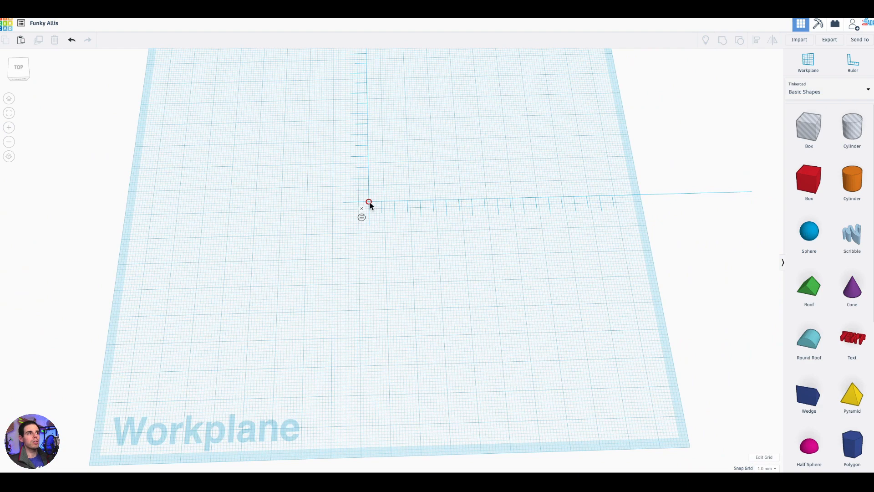
drag(369, 202, 362, 224)
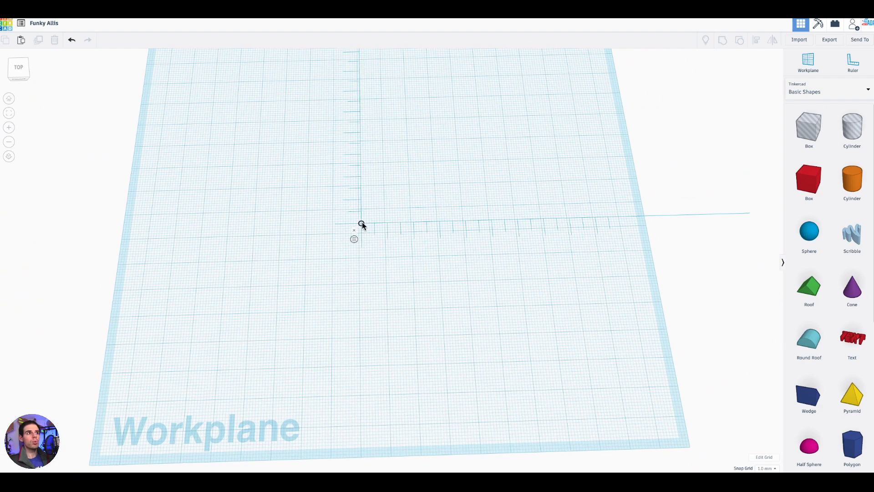
scroll(400, 202, up, 3)
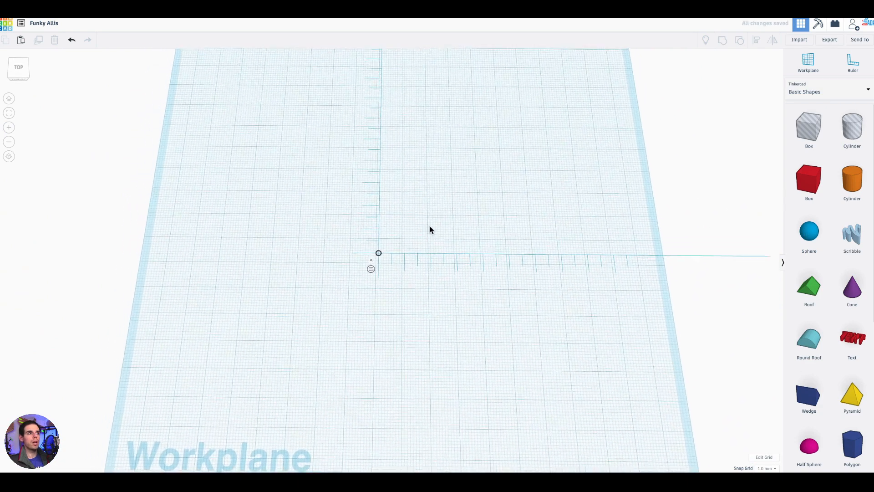
drag(385, 271, 381, 241)
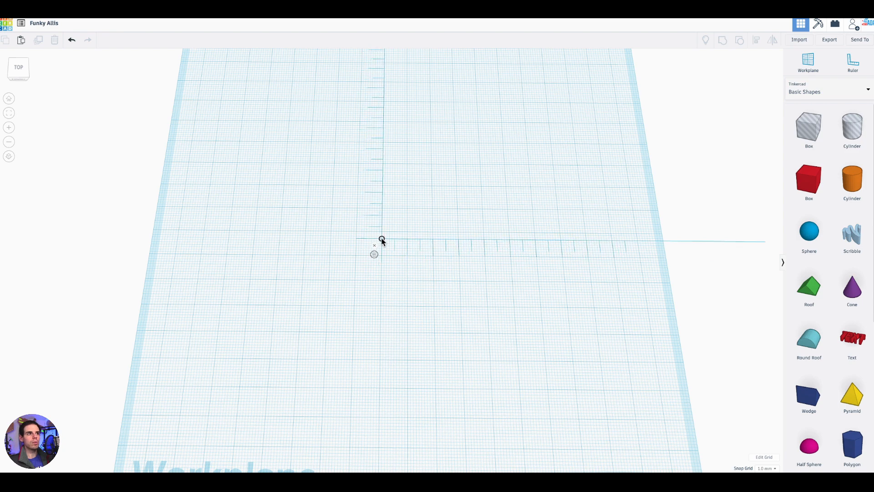
- Add a solid box from Basic Shapes to the workplane, between the two arms of the ruler
scroll(392, 261, up, 3)
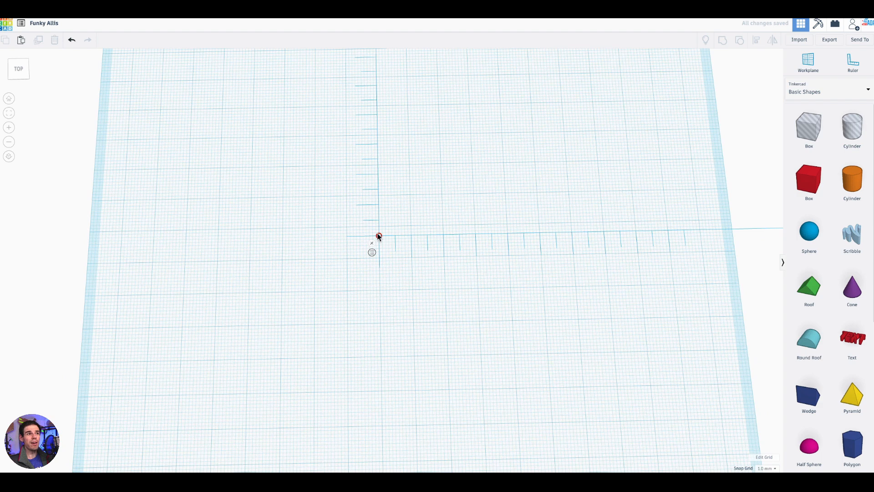
mouse_move(433, 188)
right_down()
mouse_move(429, 196)
mouse_move(429, 182)
right_up()
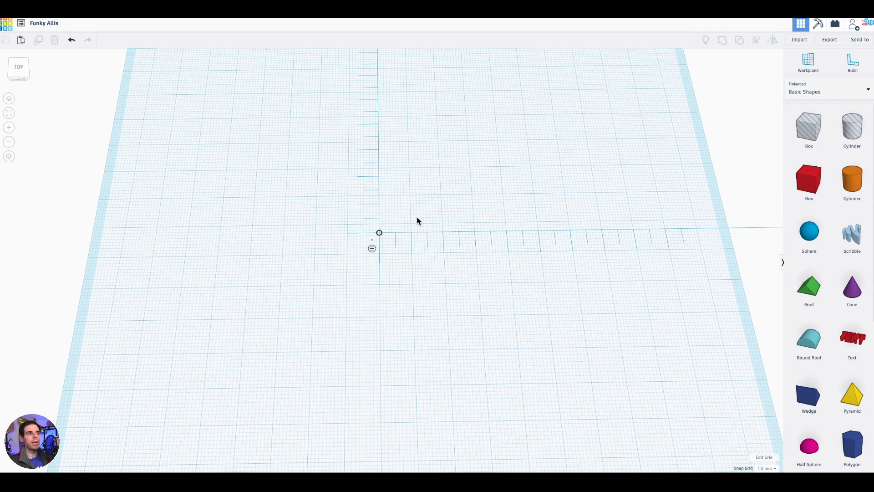
scroll(408, 220, up, 3)
right_drag(416, 193, 402, 232)
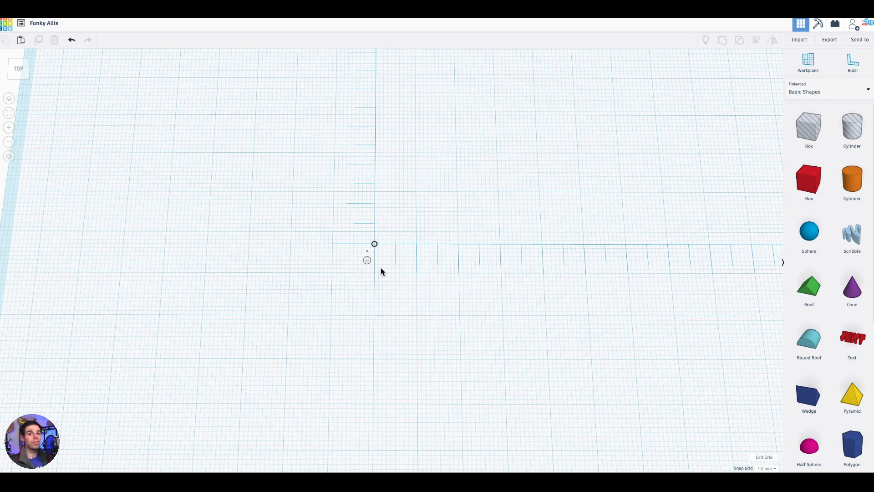
scroll(485, 209, down, 1)
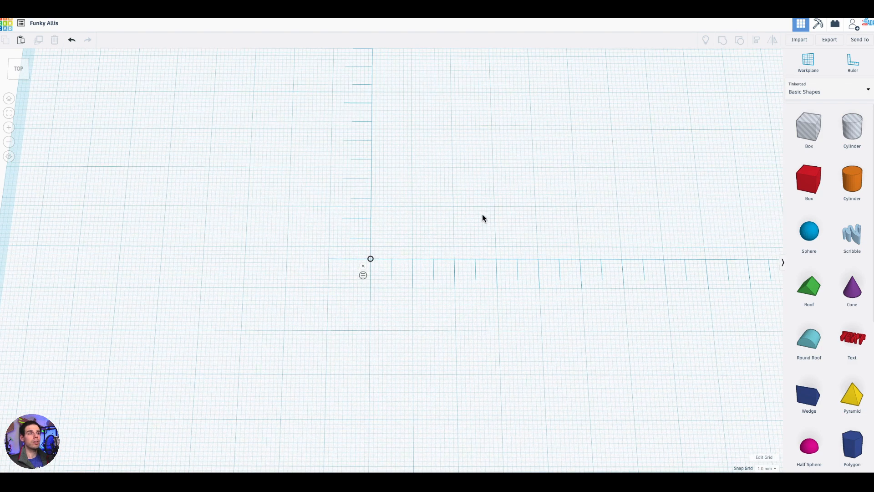
scroll(437, 260, down, 2)
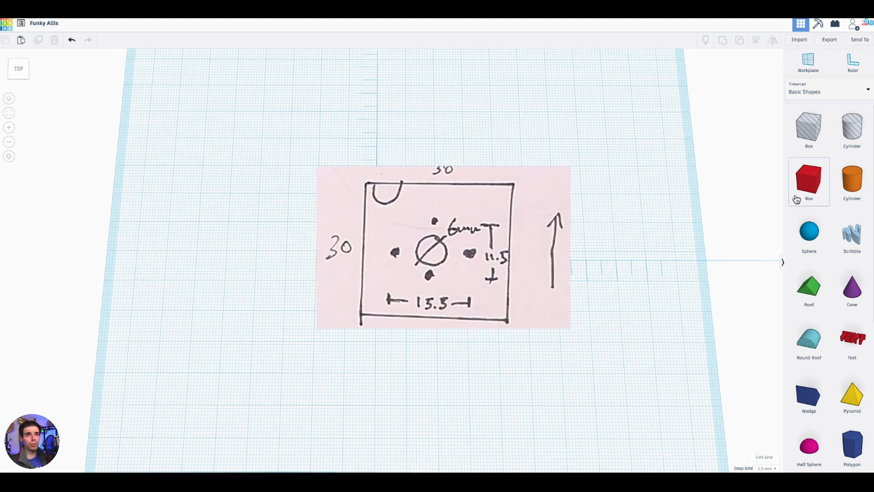
scroll(438, 261, up, 3)
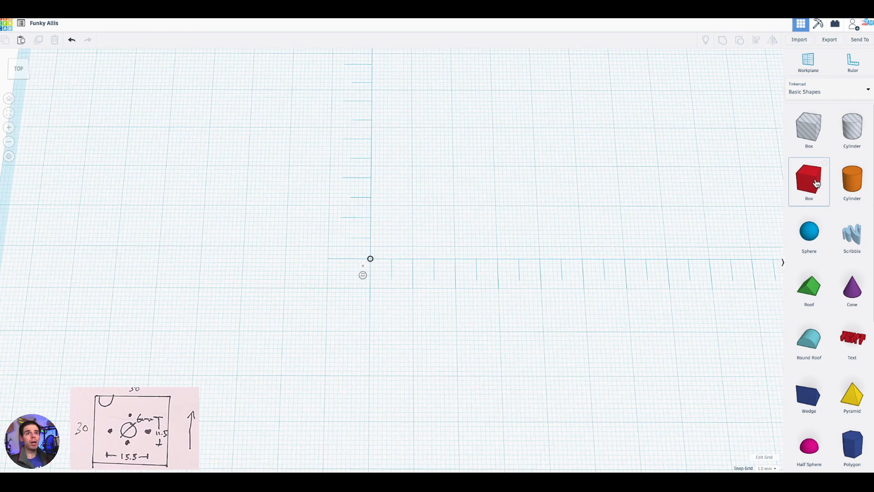
drag(815, 185, 449, 229)
- Change the box from a solid to a hole
right_drag(510, 331, 526, 279)
scroll(520, 223, up, 3)
right_drag(589, 287, 568, 296)
scroll(525, 234, down, 2)
drag(476, 200, 526, 157)
right_drag(569, 226, 559, 238)
middle_drag(600, 134, 541, 204)
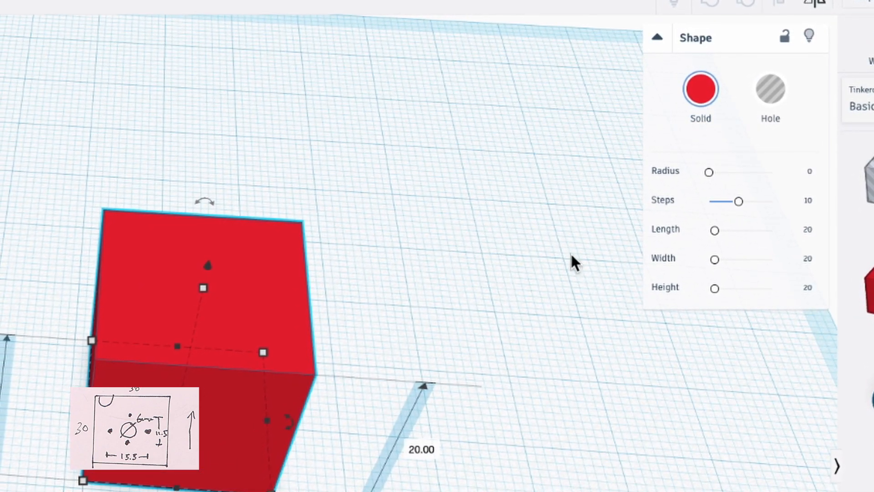
click(782, 94)
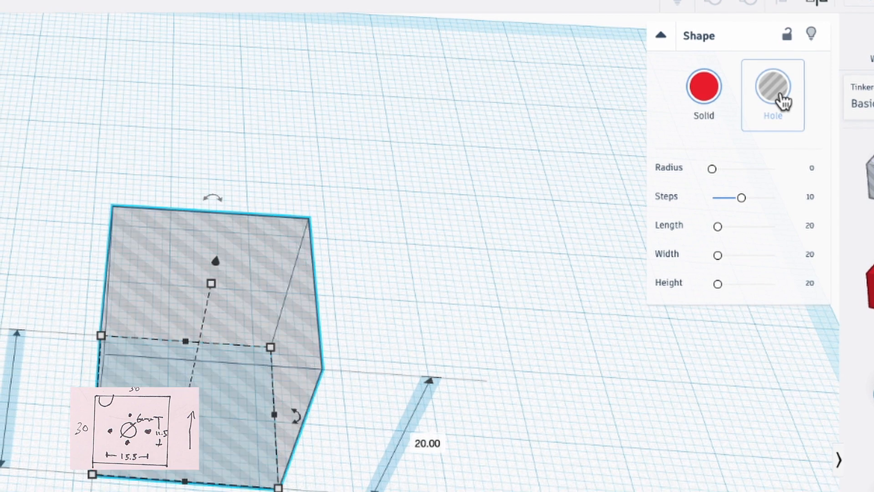
- Change the box from a hole back to a solid
scroll(276, 376, up, 3)
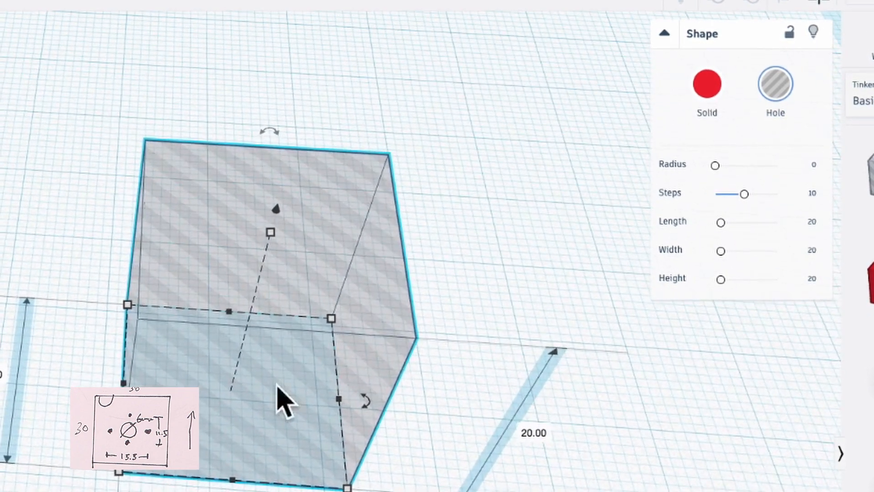
right_drag(277, 383, 328, 387)
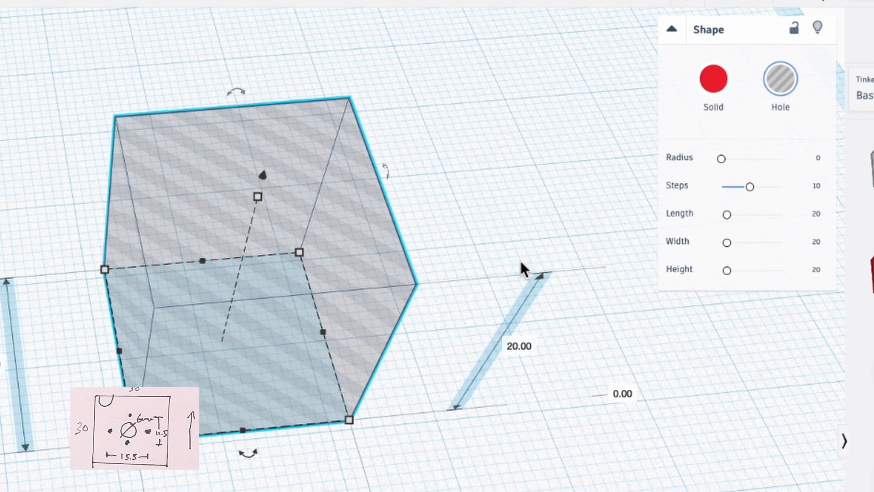
right_drag(523, 474, 468, 449)
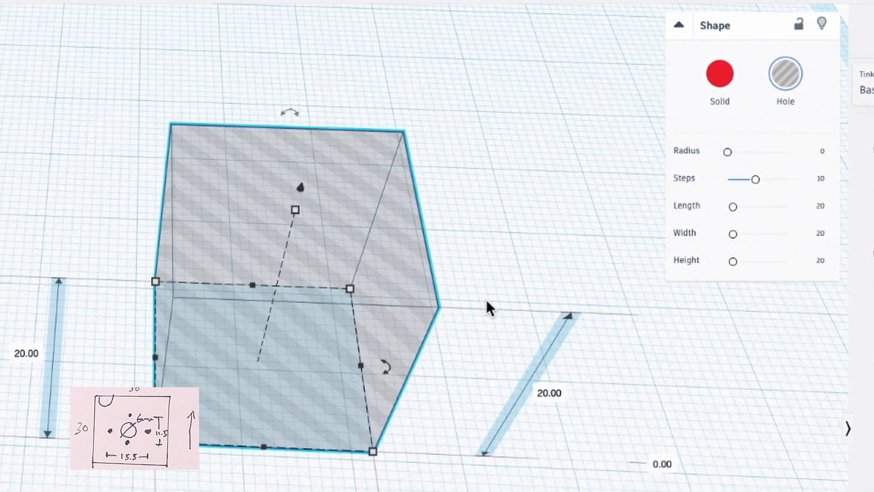
scroll(452, 307, down, 3)
scroll(403, 486, up, 3)
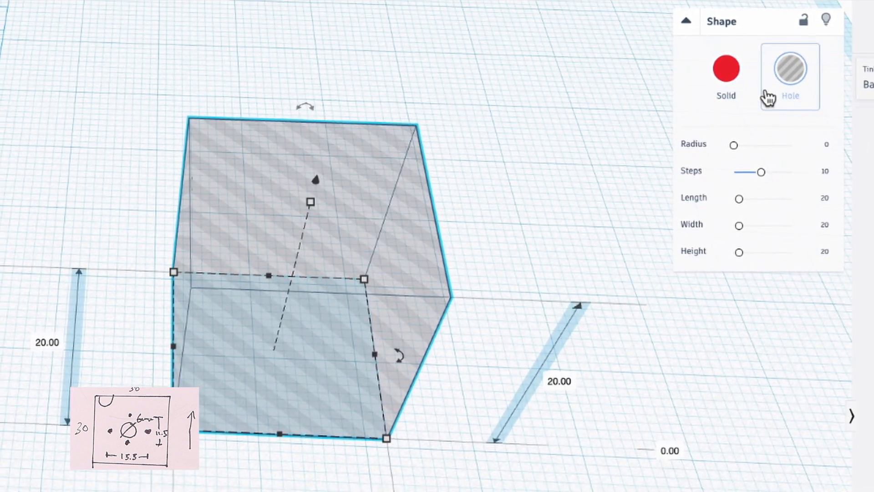
click(738, 83)
click(813, 363)
click(418, 291)
- Adjust the box's shape parameters, lengthening it to 28.82 mm
mouse_move(740, 140)
mouse_down()
mouse_move(765, 148)
mouse_move(742, 138)
mouse_up()
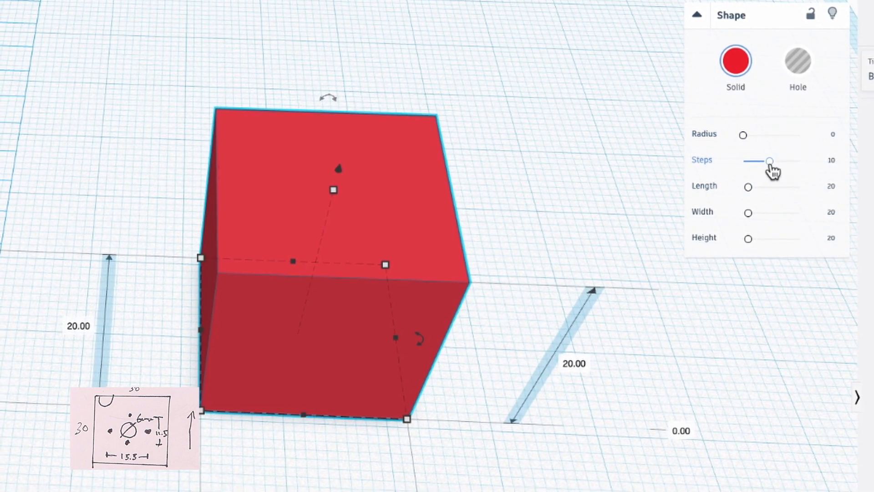
drag(746, 133, 741, 137)
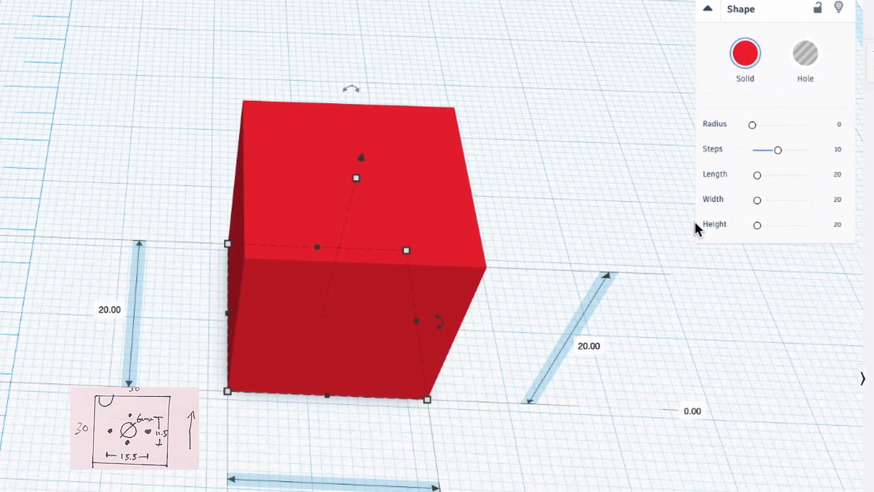
mouse_move(762, 175)
mouse_down()
mouse_move(773, 178)
mouse_move(768, 169)
mouse_up()
right_drag(237, 465, 321, 446)
right_drag(278, 395, 259, 386)
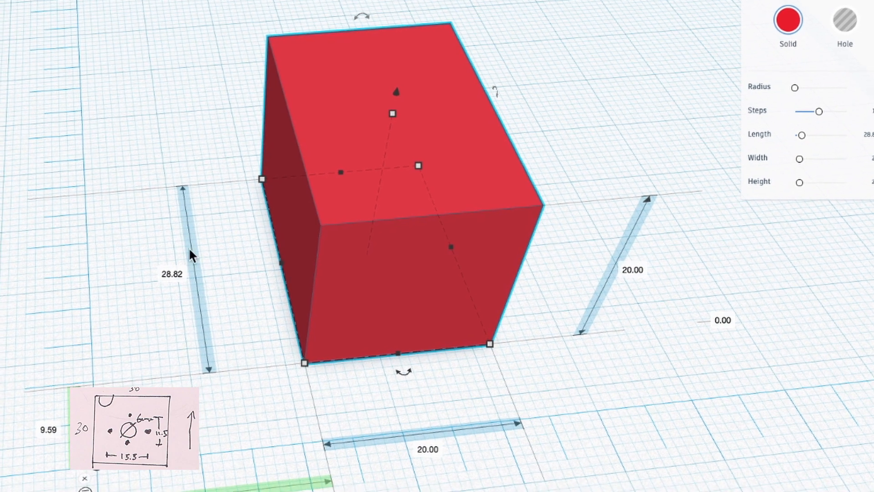
- Examine the box's dimensions and its offsets from the ruler's origin from several angles
right_drag(449, 457, 597, 463)
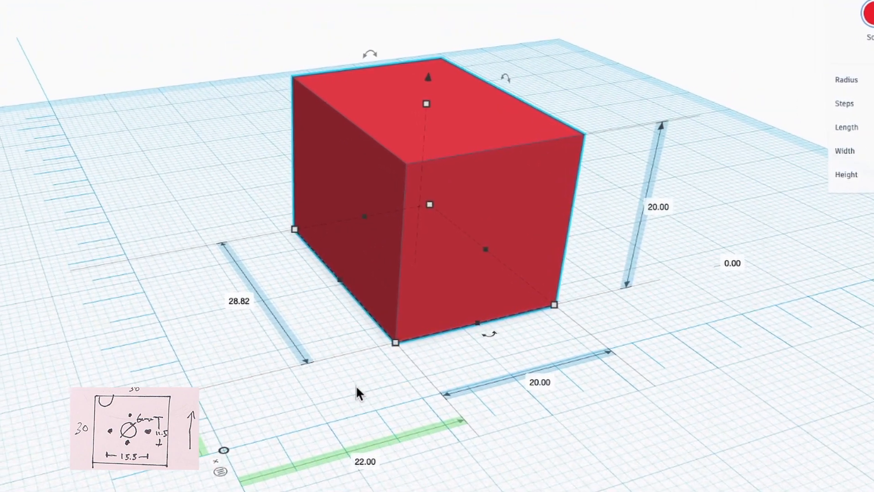
right_drag(356, 385, 405, 390)
click(258, 309)
right_drag(389, 425, 635, 439)
right_drag(389, 374, 360, 379)
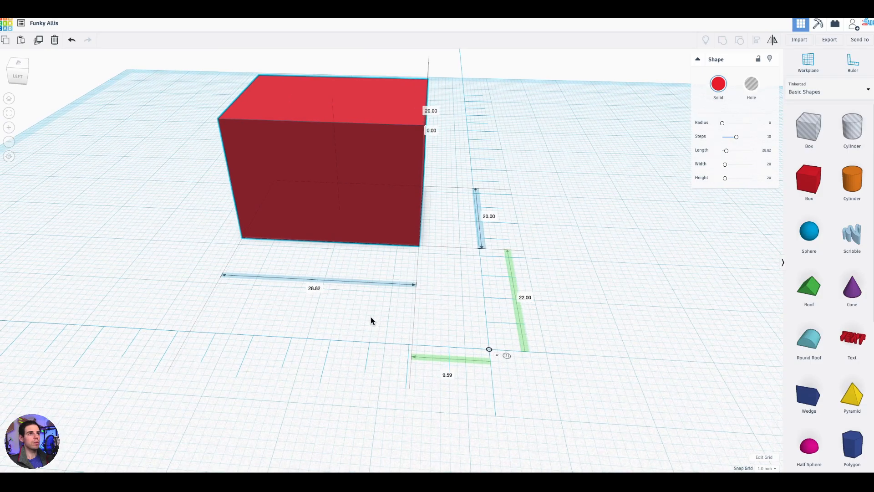
right_drag(371, 318, 340, 316)
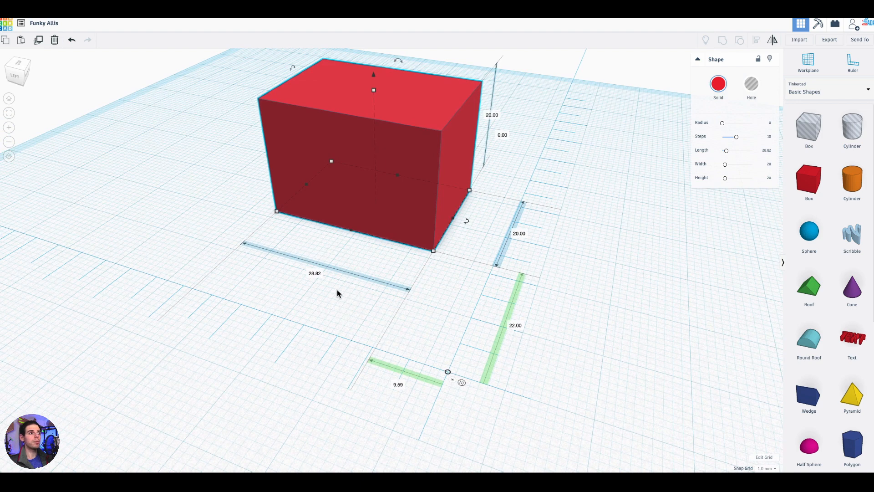
right_drag(315, 275, 355, 329)
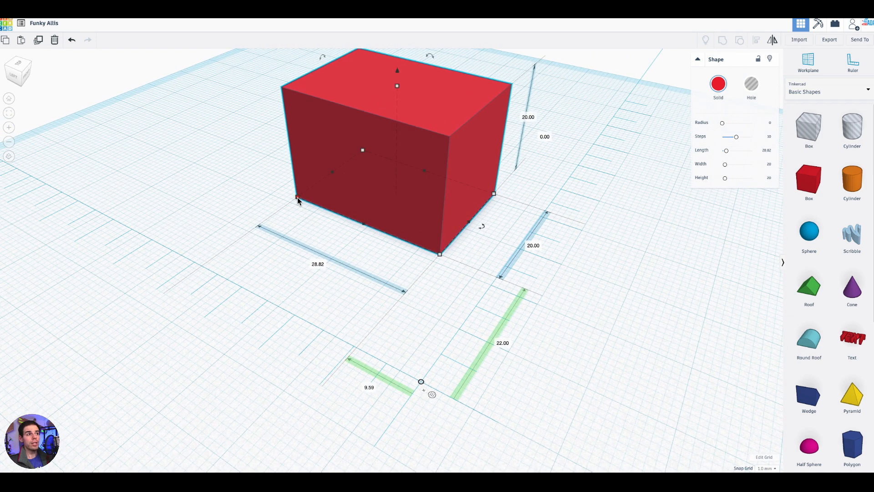
- Resize the box's footprint by one corner to about 22 by 19.41 mm
drag(298, 199, 330, 217)
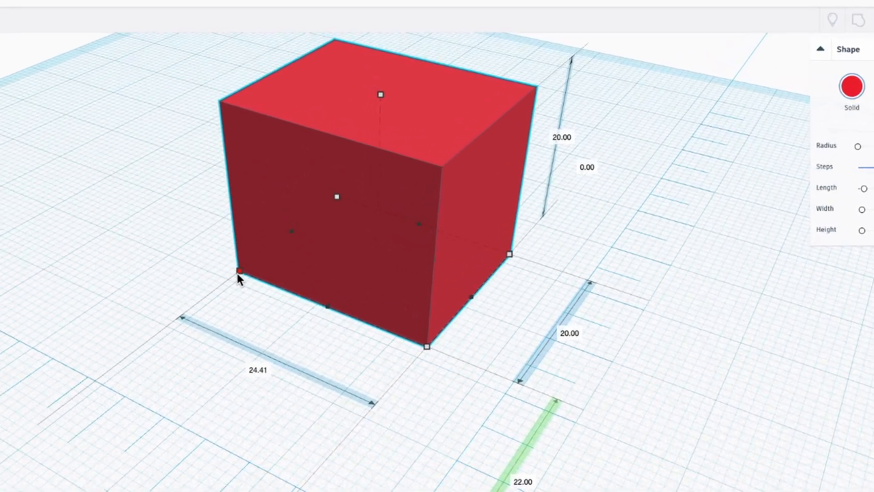
drag(247, 299, 238, 268)
right_drag(367, 366, 287, 359)
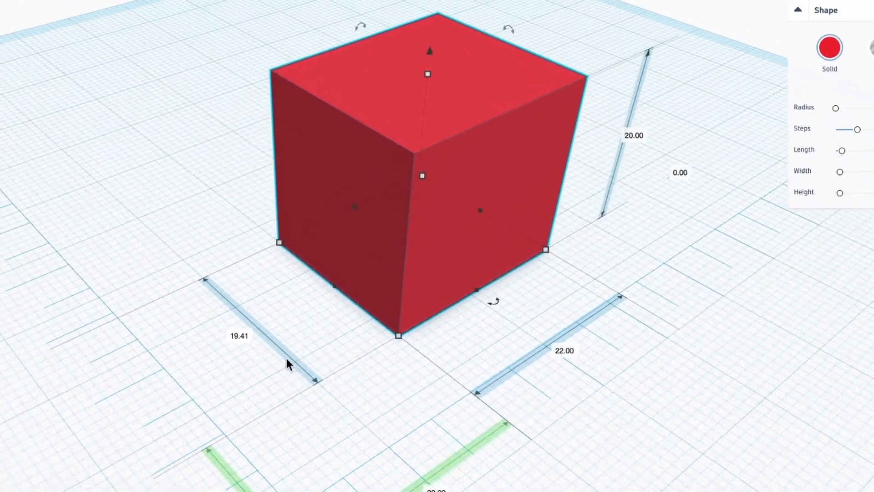
right_drag(369, 395, 483, 114)
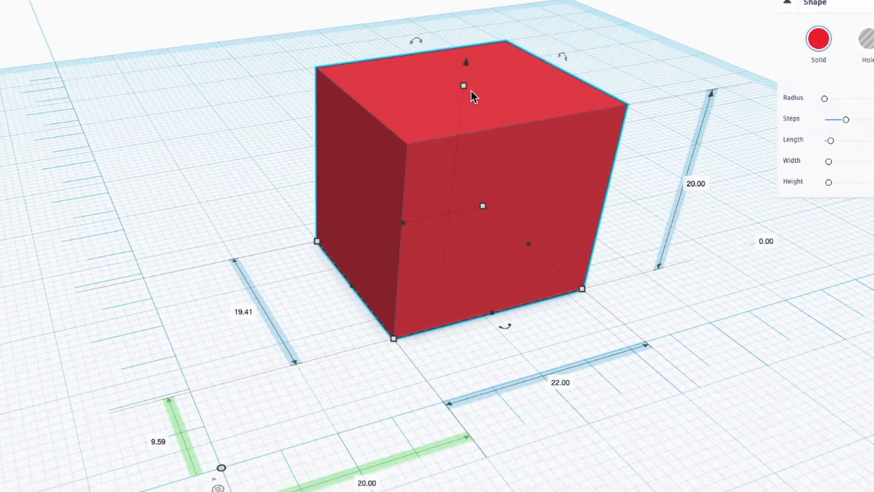
- Reduce the box's height to 19 mm
right_drag(634, 50, 637, 41)
middle_drag(592, 64, 506, 175)
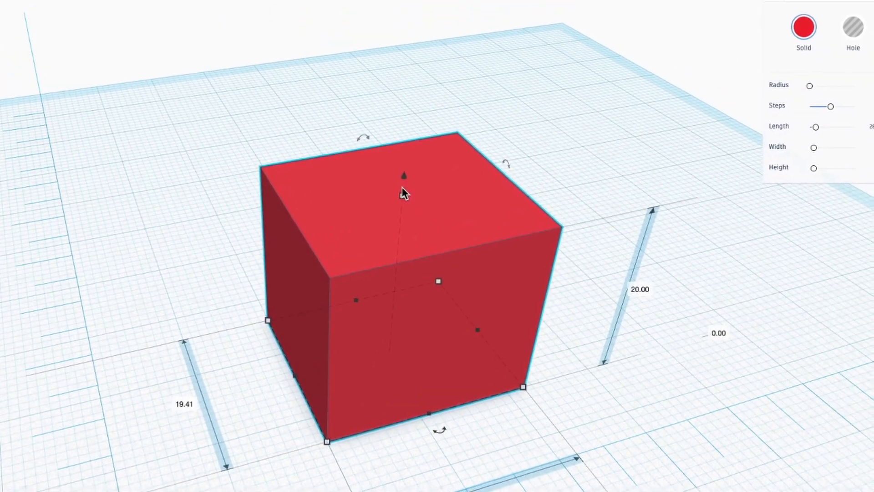
scroll(403, 187, up, 3)
scroll(407, 185, up, 2)
drag(444, 128, 426, 115)
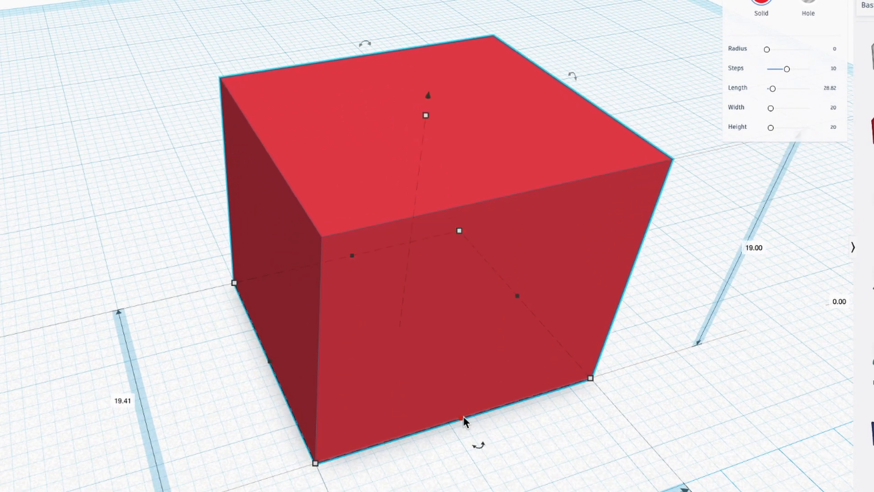
- Stretch the box from one side edge so that its depth is 20 mm
drag(462, 420, 514, 491)
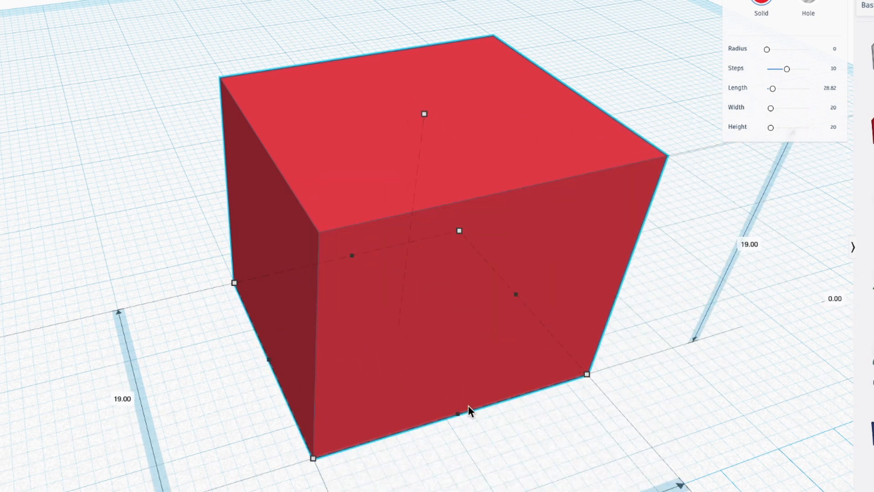
drag(468, 410, 478, 425)
right_drag(644, 458, 591, 416)
- Set the box's width to exactly 23.5 mm using its ruler dimension
scroll(591, 411, down, 5)
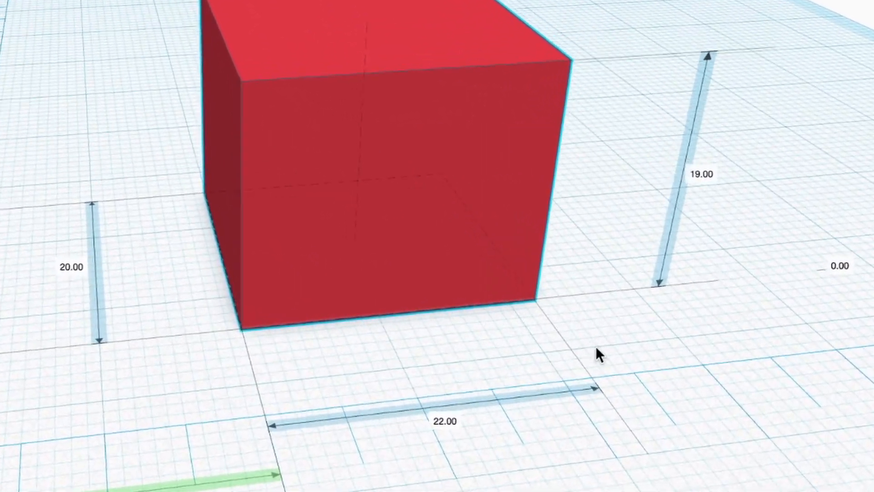
click(445, 421)
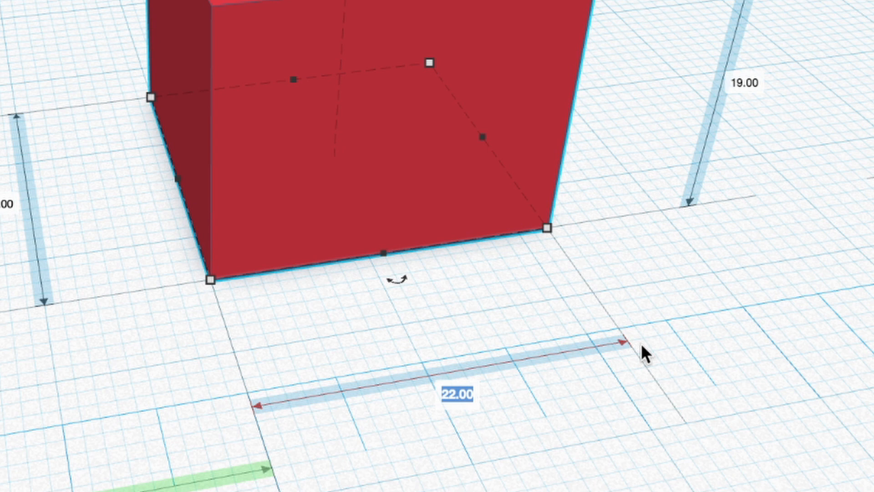
text(23.5)
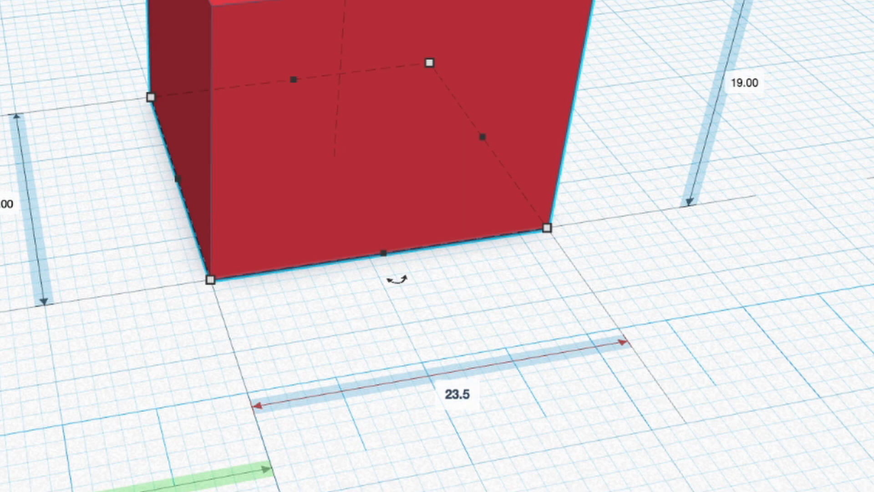
key(Return)
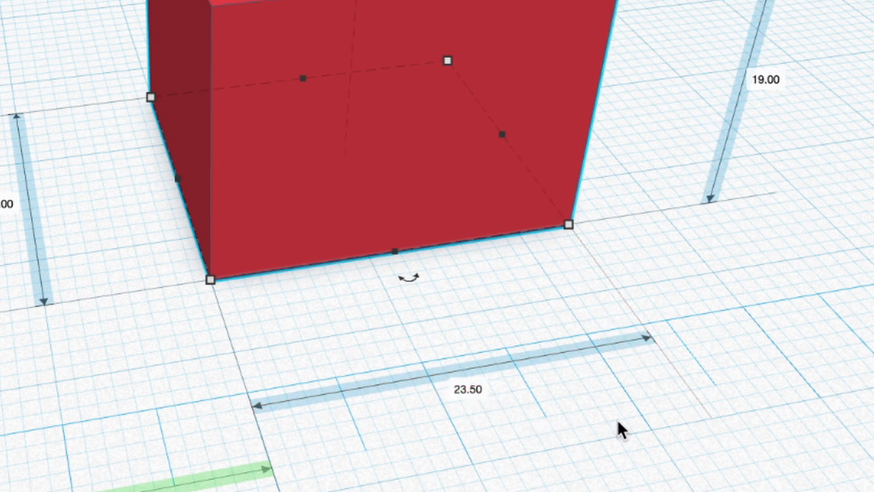
right_drag(617, 419, 616, 412)
middle_drag(616, 412, 574, 207)
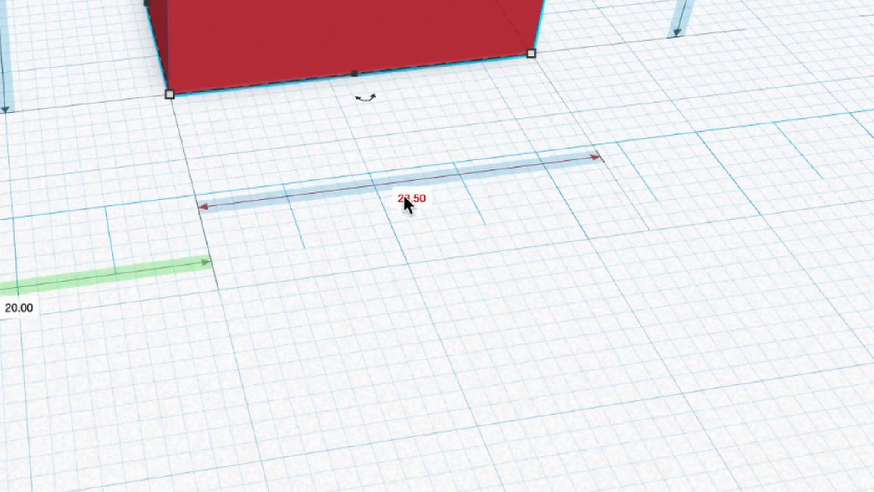
right_drag(640, 231, 575, 267)
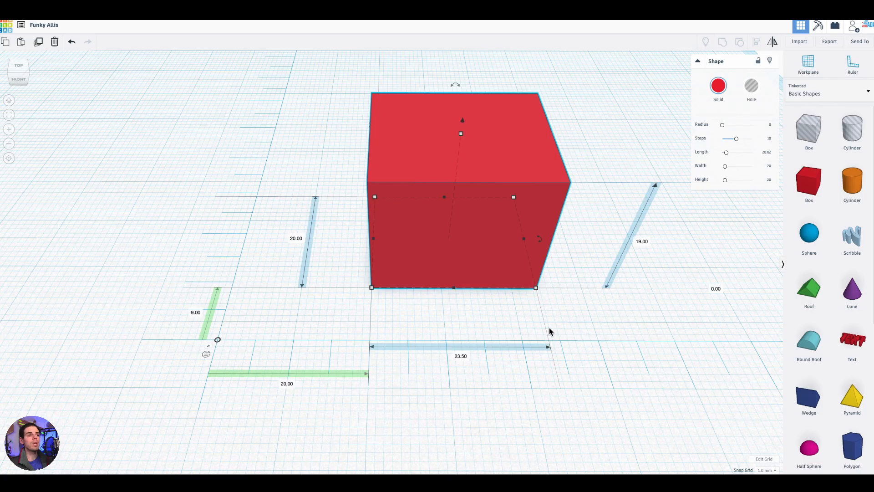
right_drag(574, 184, 634, 135)
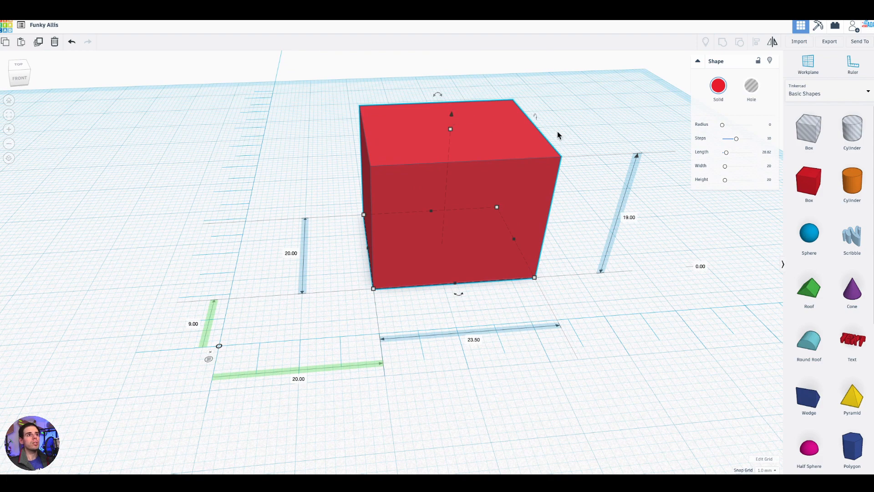
- Place the box 18.5 mm and 15 mm from the ruler's origin, 16 mm deep and raised 1 mm above the workplane
drag(451, 115, 455, 101)
right_drag(456, 144, 498, 151)
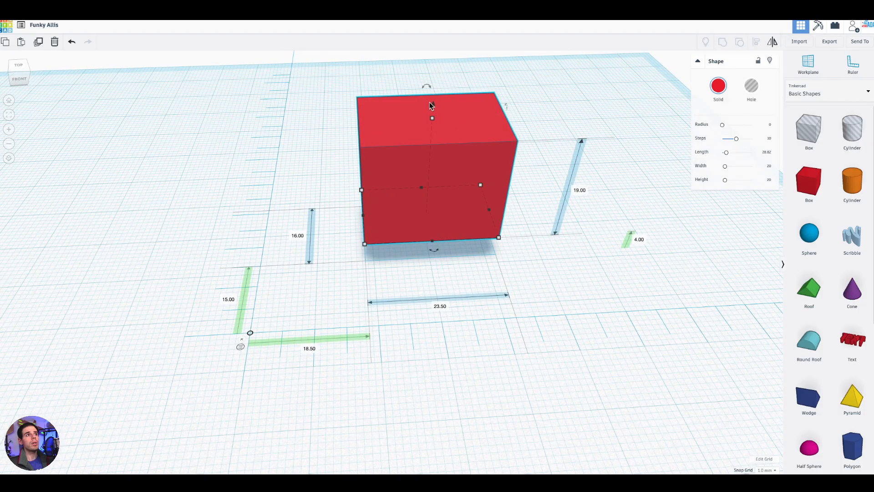
mouse_move(433, 105)
mouse_down()
mouse_move(433, 118)
mouse_move(441, 111)
mouse_move(433, 104)
mouse_up()
right_drag(433, 104, 400, 70)
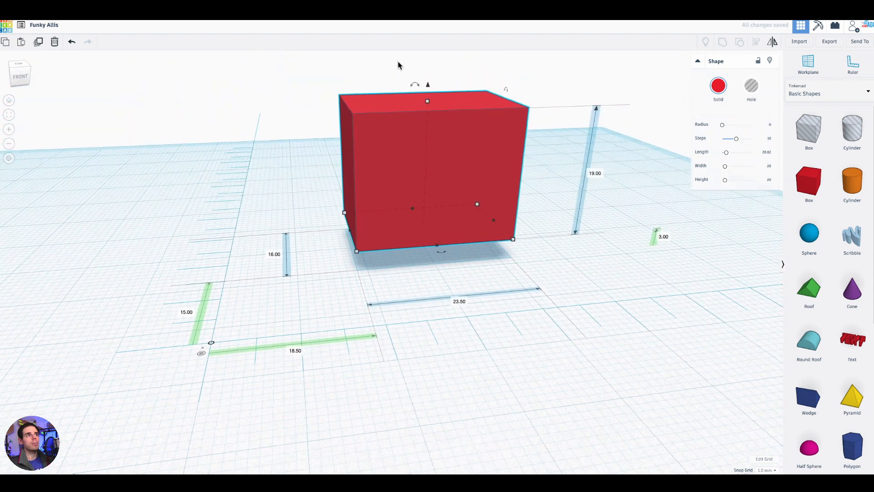
drag(422, 83, 447, 97)
right_drag(500, 190, 455, 275)
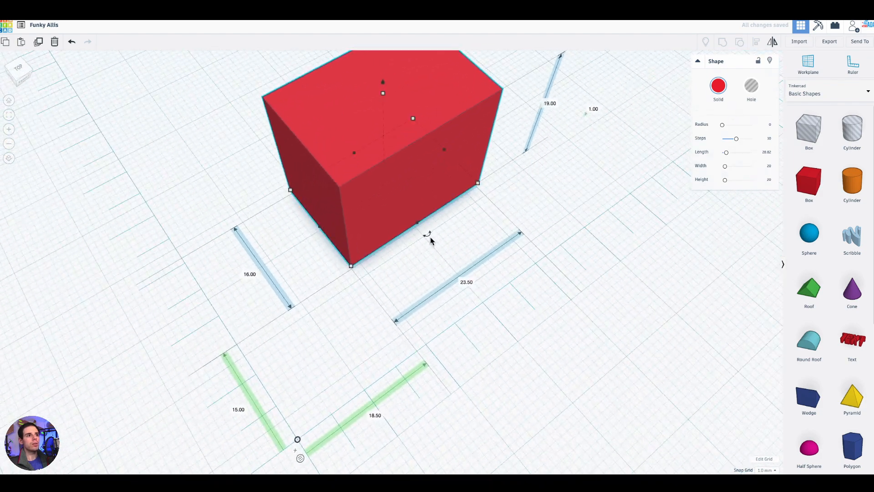
- Try rotating the box by -45° about its vertical axis
mouse_move(430, 237)
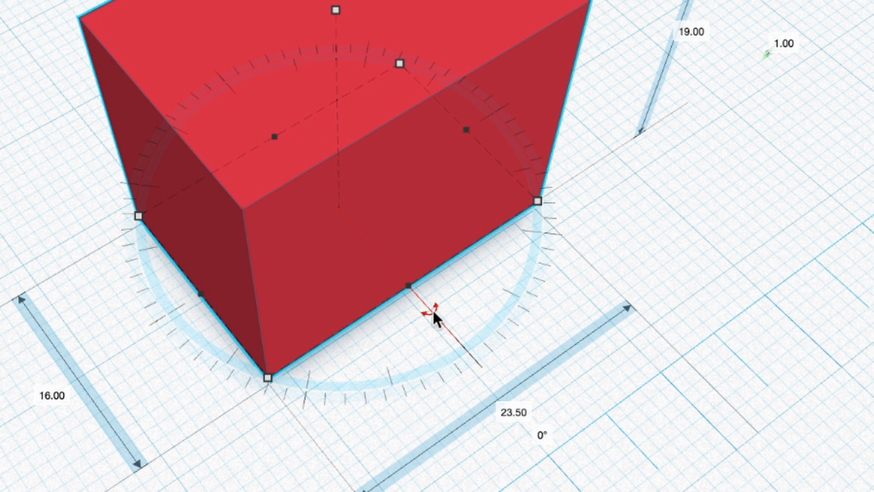
drag(434, 315, 474, 243)
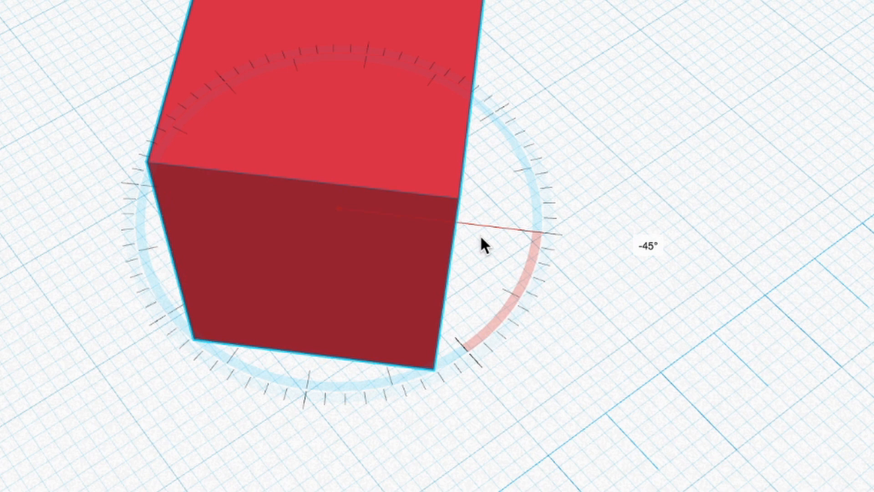
drag(481, 236, 491, 201)
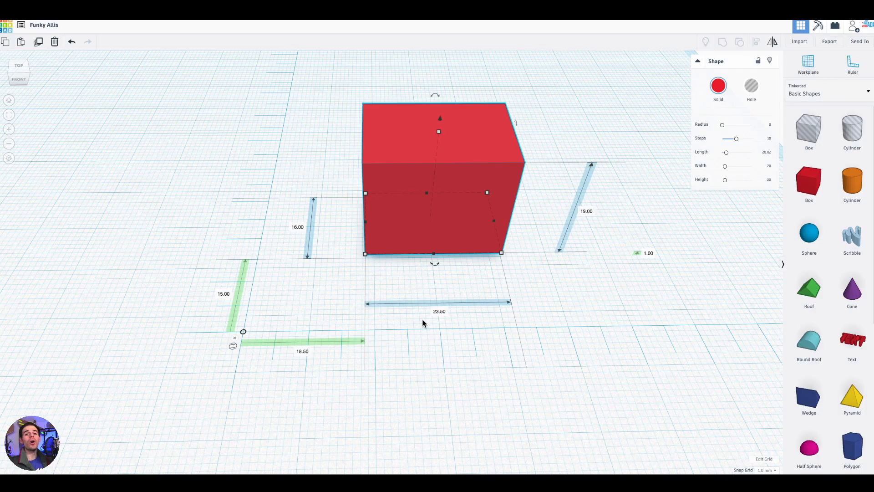
- Examine the box's two horizontal offsets from the ruler's origin and its elevation above the workplane
scroll(330, 283, up, 3)
middle_drag(330, 283, 506, 257)
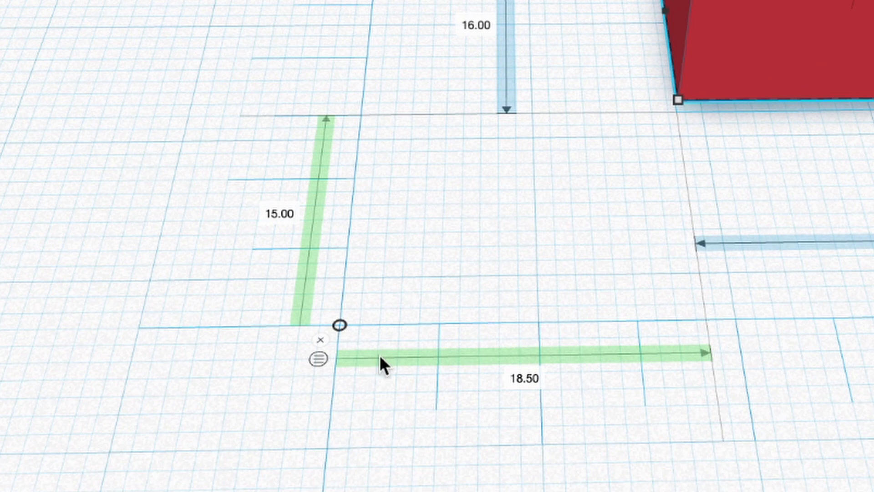
right_drag(667, 381, 634, 384)
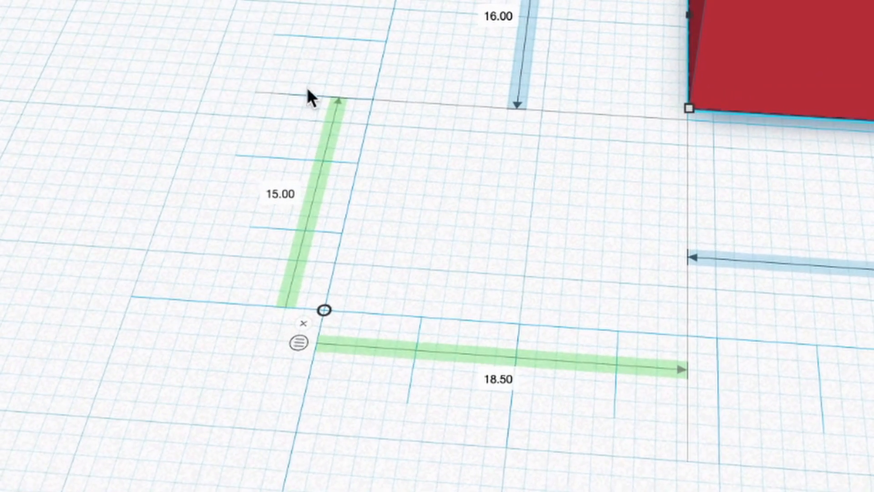
right_drag(433, 353, 366, 271)
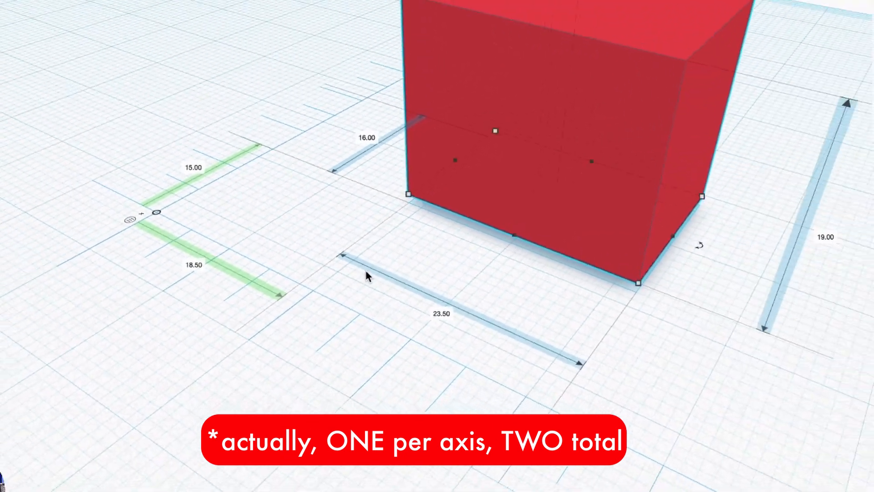
right_drag(655, 329, 469, 279)
right_drag(769, 362, 640, 341)
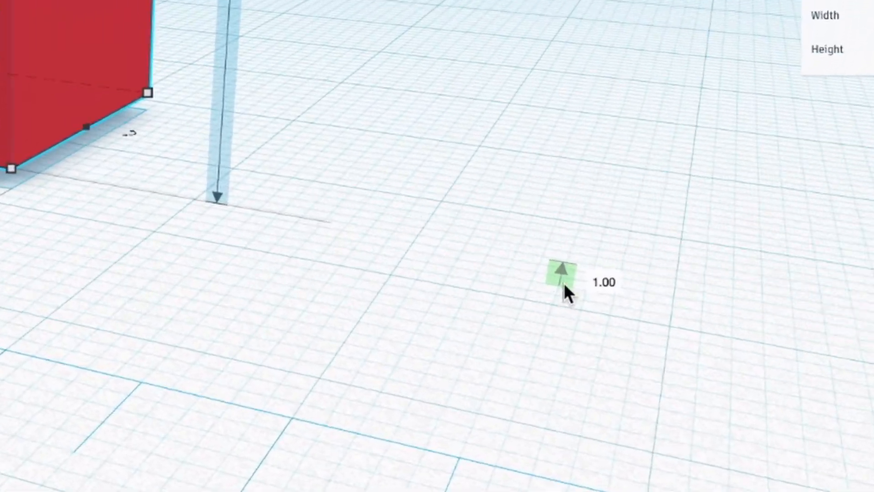
right_drag(684, 277, 715, 261)
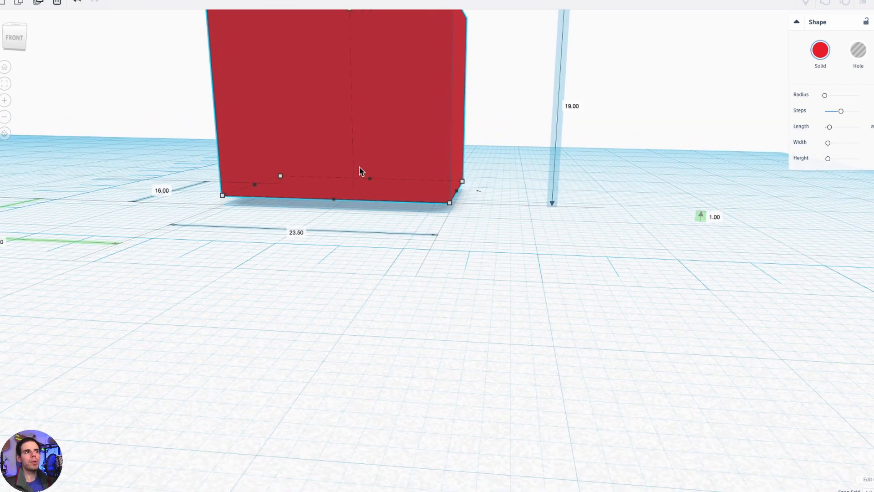
scroll(351, 226, down, 5)
right_drag(344, 250, 299, 303)
middle_drag(298, 304, 642, 276)
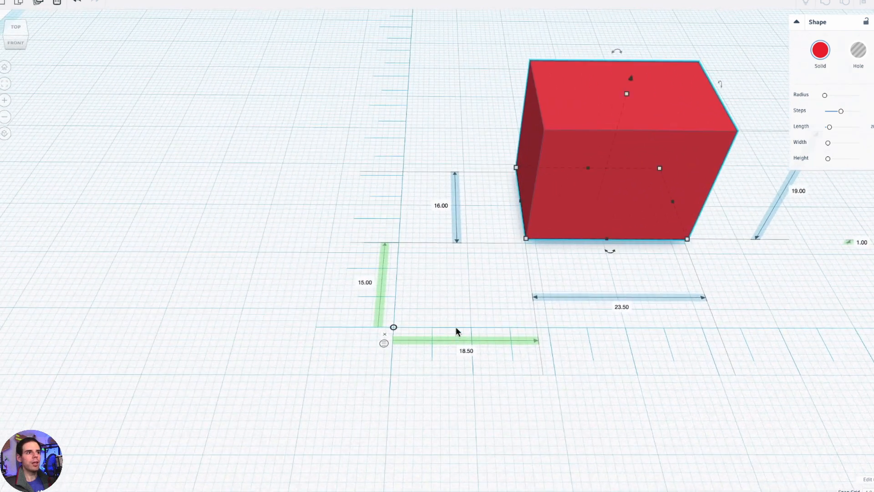
- Examine the Use Midpoint option at the ruler's origin
scroll(423, 326, up, 3)
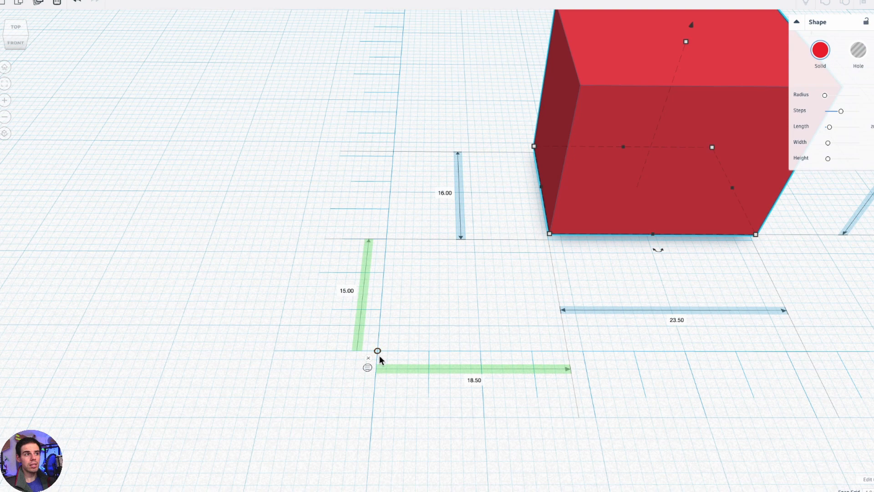
scroll(415, 315, up, 3)
right_drag(415, 315, 409, 344)
middle_drag(409, 343, 574, 175)
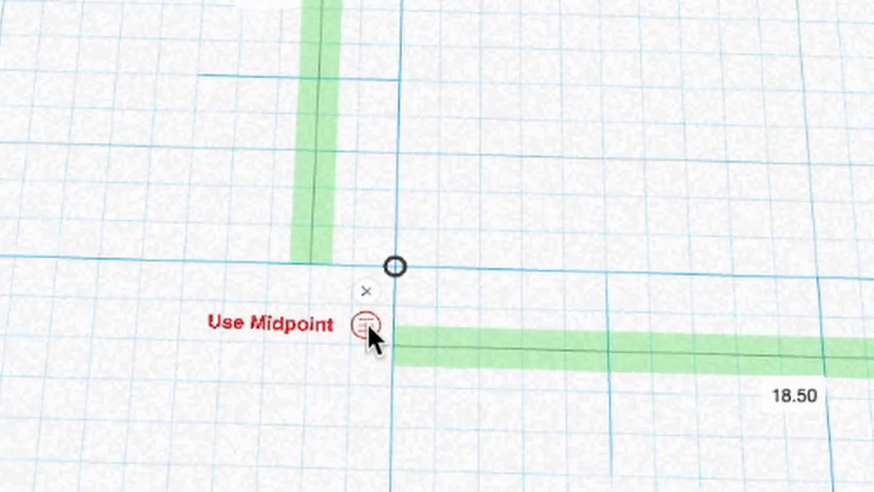
middle_drag(565, 105, 77, 404)
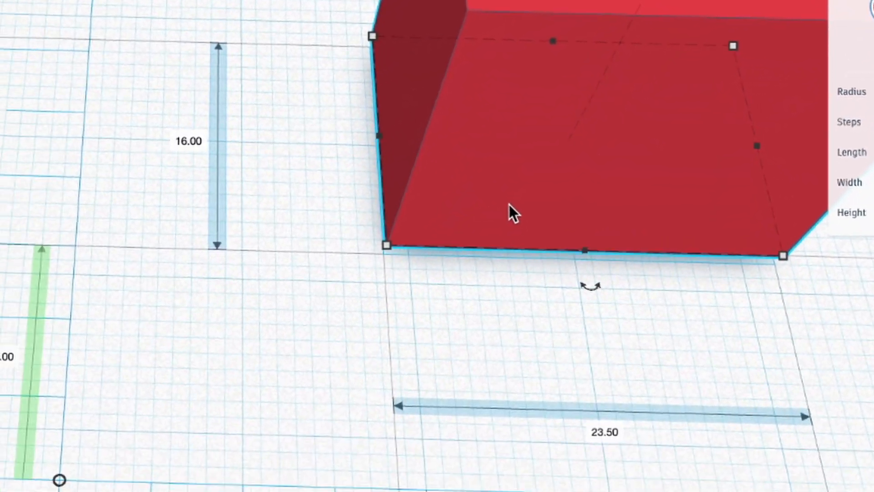
- Switch the ruler to measure to the box's midpoint and back to its endpoint
click(175, 412)
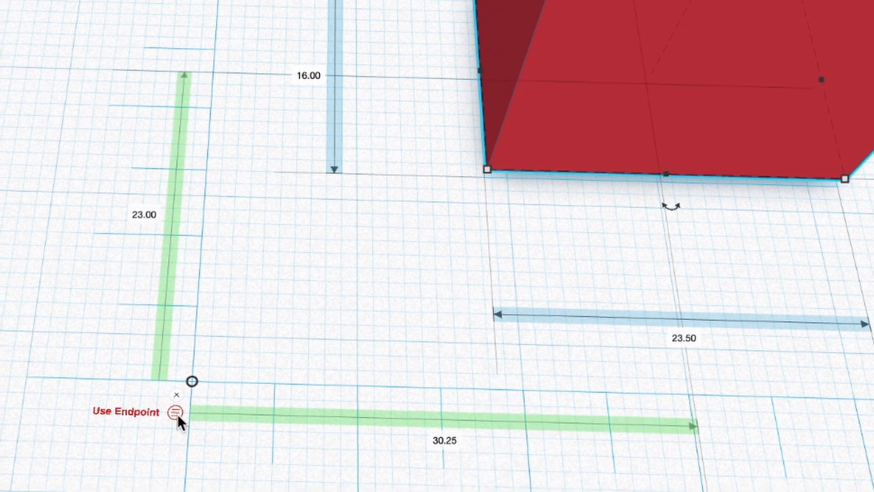
middle_drag(364, 282, 185, 278)
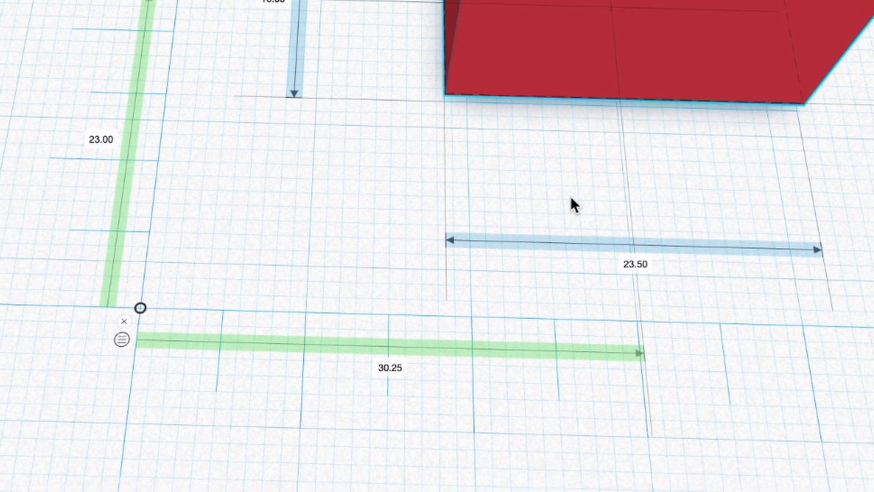
right_drag(570, 197, 614, 124)
middle_drag(566, 41, 529, 213)
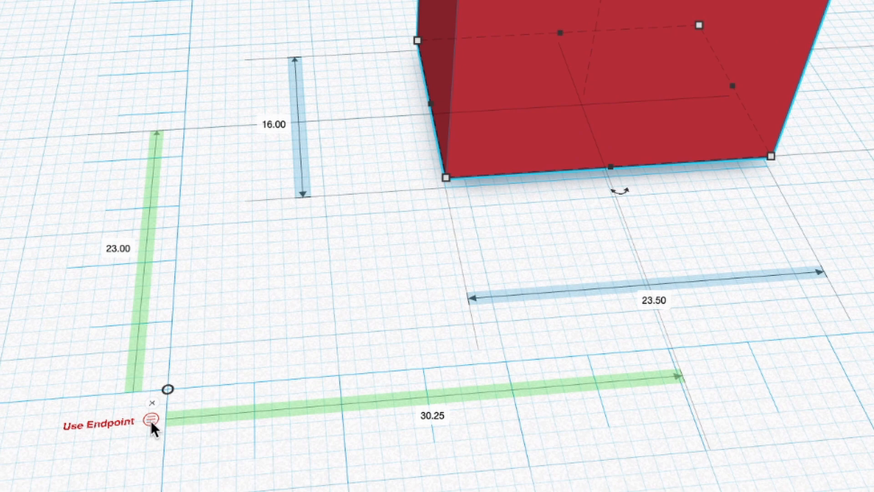
click(151, 419)
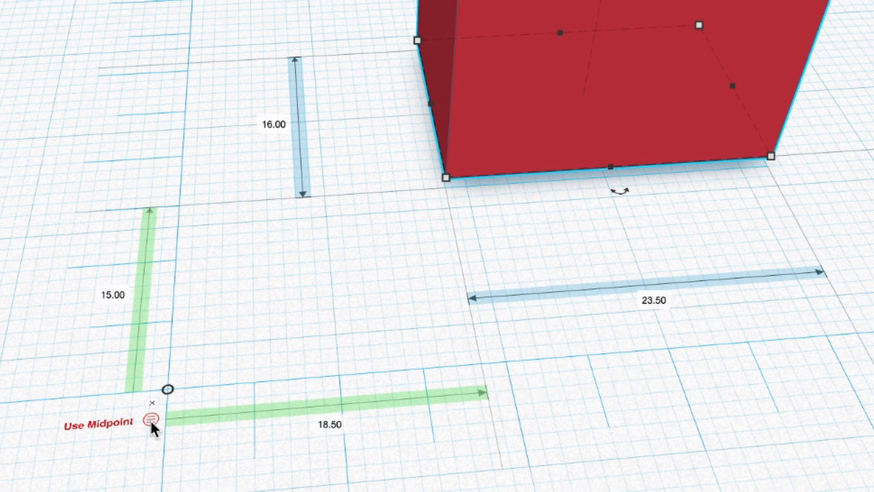
- Examine the box corner that the ruler's endpoint offsets refer to and the box's elevation above the workplane
right_drag(612, 378, 512, 399)
middle_drag(586, 359, 635, 289)
right_drag(466, 315, 487, 371)
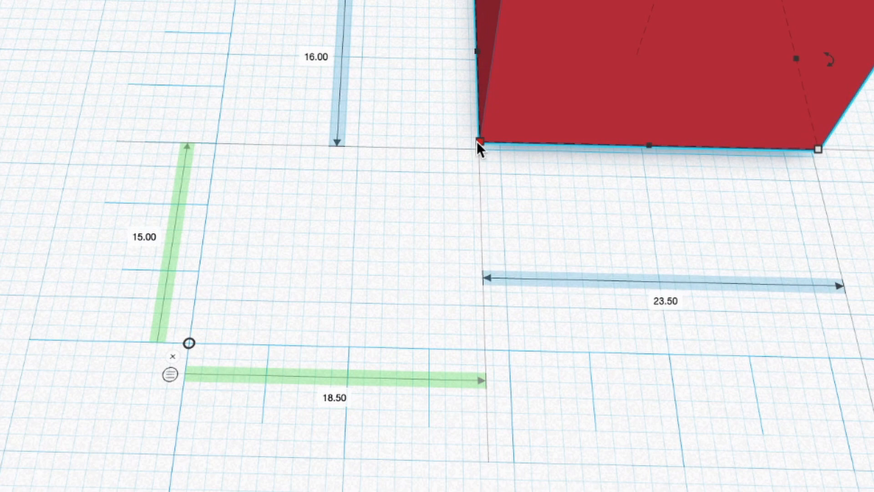
scroll(485, 143, up, 3)
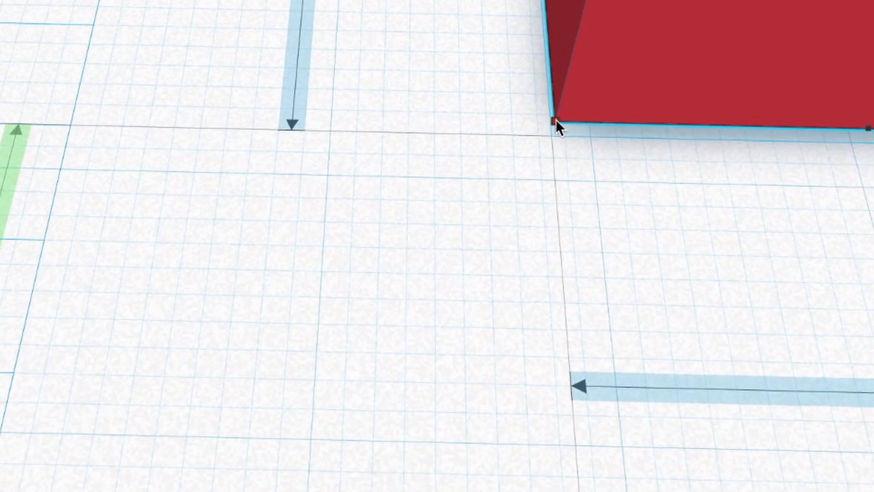
right_drag(506, 207, 489, 86)
scroll(489, 86, down, 6)
scroll(517, 151, up, 3)
middle_drag(517, 151, 365, 231)
right_drag(365, 231, 302, 232)
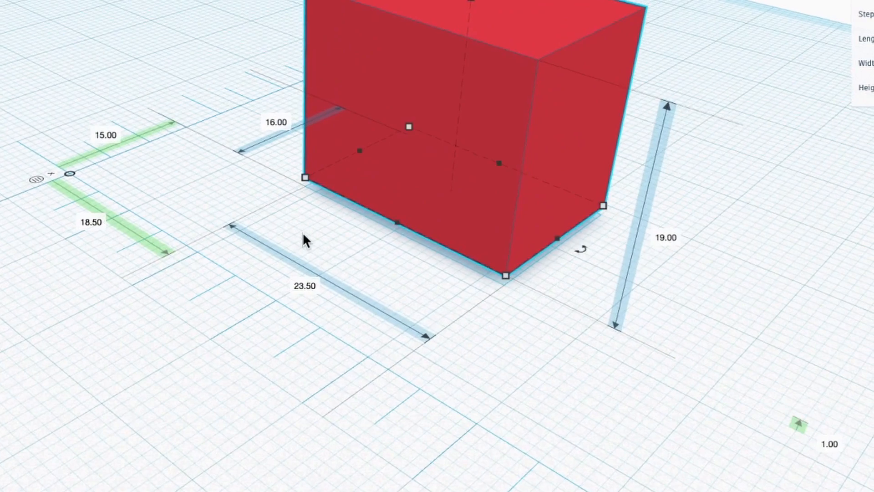
middle_drag(299, 231, 181, 209)
scroll(193, 214, up, 3)
right_drag(360, 232, 296, 239)
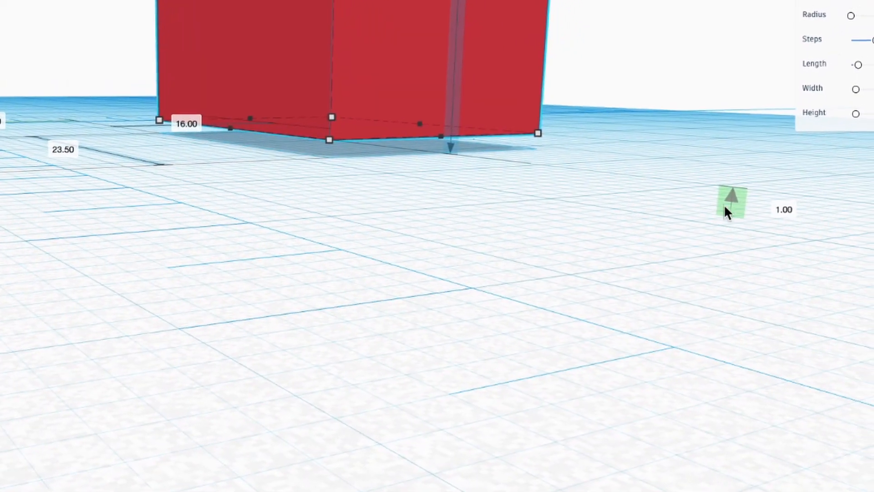
- Switch the ruler to measure its offsets to the box's midpoint
right_drag(294, 192, 390, 137)
right_drag(395, 315, 524, 309)
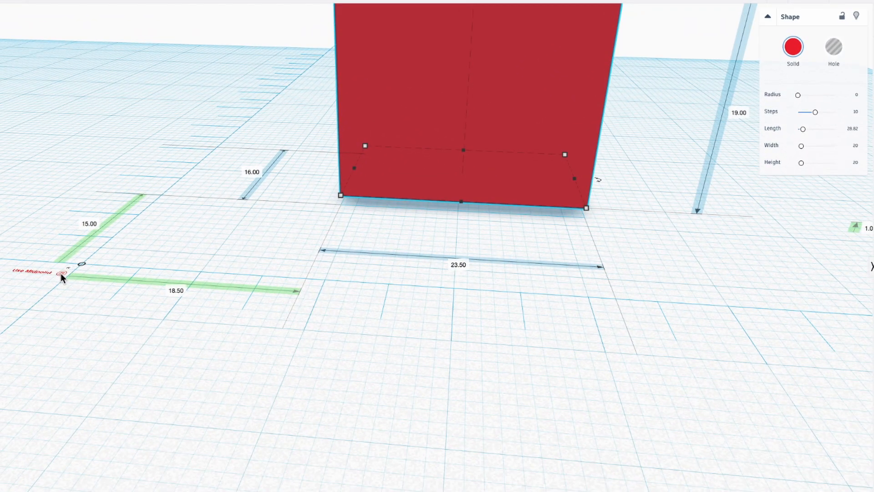
click(61, 273)
right_drag(546, 351, 610, 322)
scroll(610, 323, down, 3)
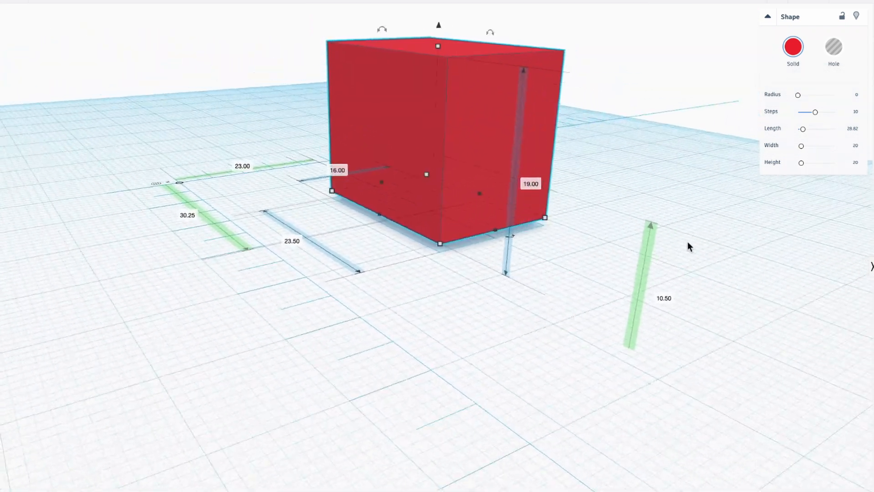
right_drag(650, 223, 635, 342)
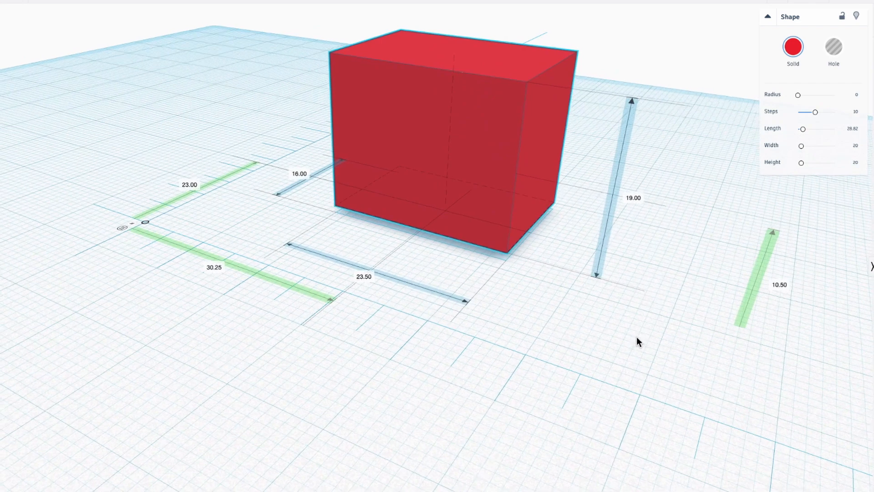
- Examine the box's horizontal and vertical midpoint offsets from the ruler's origin from several viewing angles
right_drag(528, 305, 497, 240)
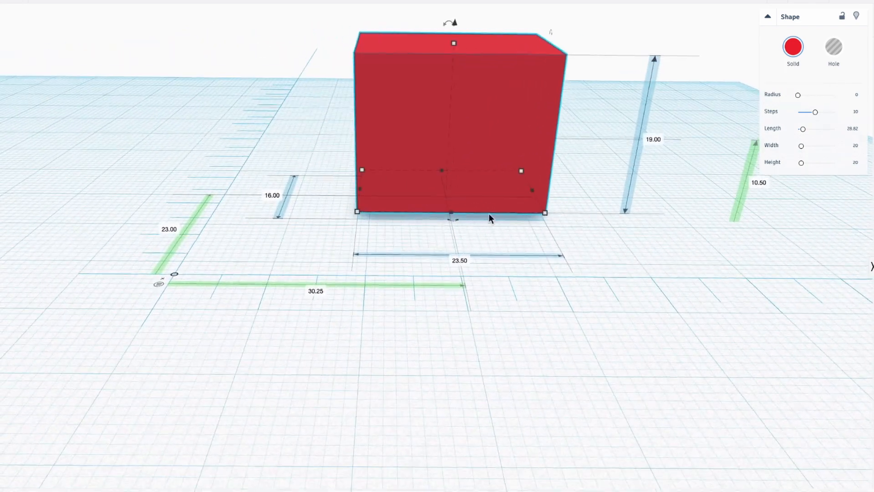
right_drag(556, 236, 572, 230)
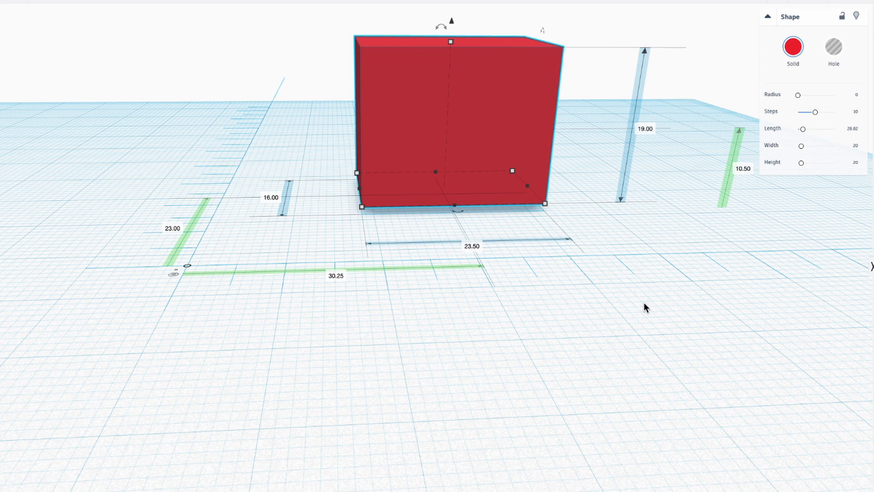
right_drag(643, 240, 477, 155)
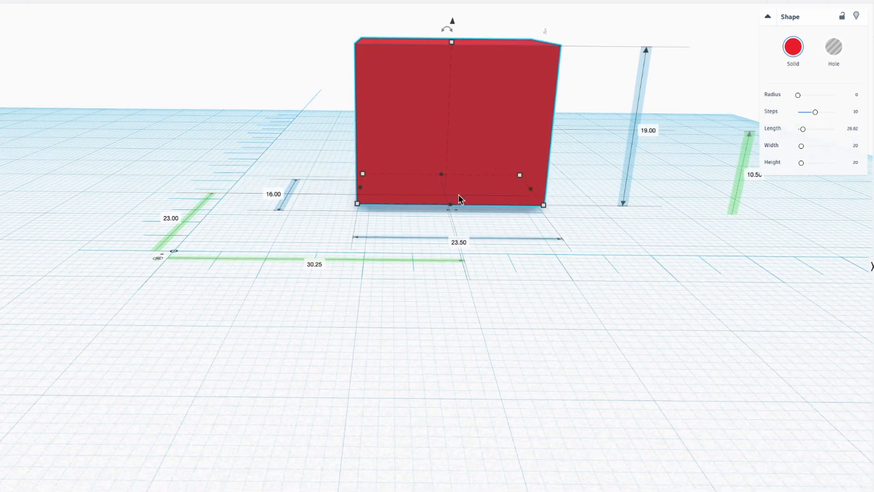
mouse_move(467, 136)
right_down()
mouse_move(533, 228)
mouse_move(426, 234)
mouse_move(468, 146)
right_up()
right_drag(483, 178, 679, 287)
right_drag(521, 261, 582, 241)
right_drag(395, 271, 420, 269)
scroll(367, 264, down, 3)
right_drag(368, 264, 375, 326)
scroll(376, 280, up, 5)
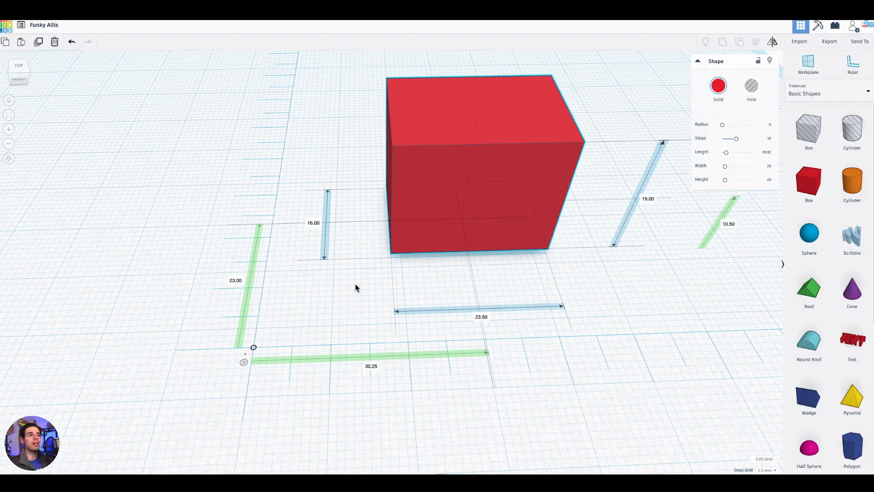
- Resize the box's base to 18 mm wide and 19 mm deep
middle_drag(356, 285, 381, 296)
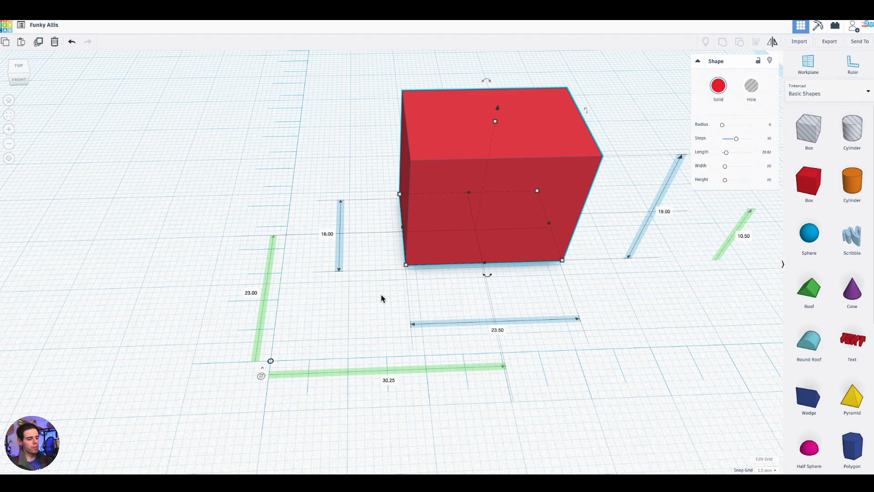
middle_drag(372, 301, 451, 305)
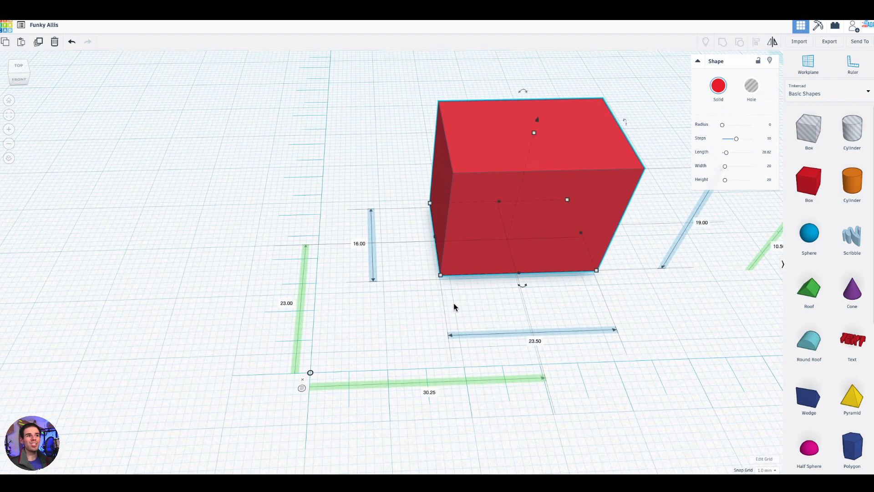
scroll(409, 305, up, 3)
scroll(411, 310, down, 3)
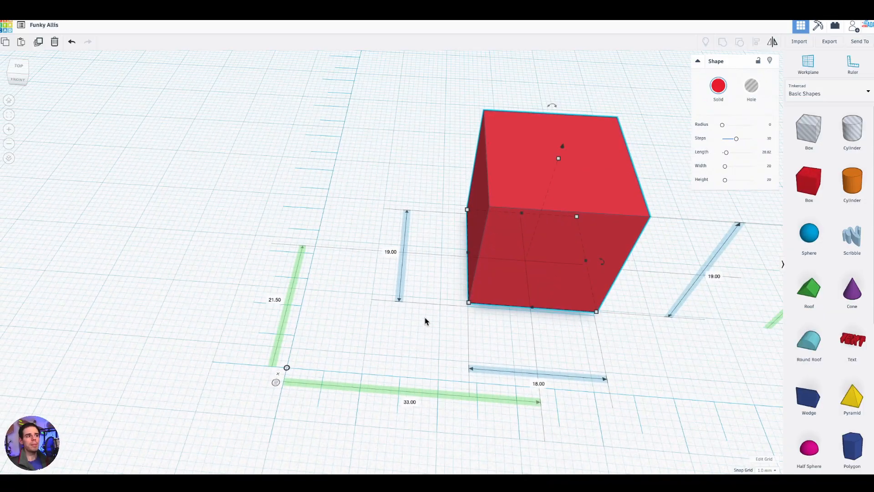
right_drag(424, 330, 465, 325)
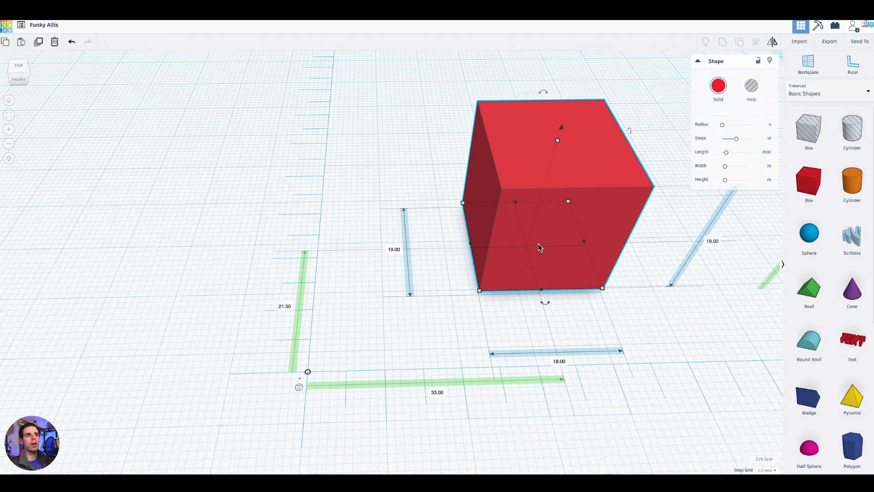
- Lower the box by 1 mm so that it sits on the workplane
right_drag(513, 316, 351, 260)
right_drag(594, 262, 666, 228)
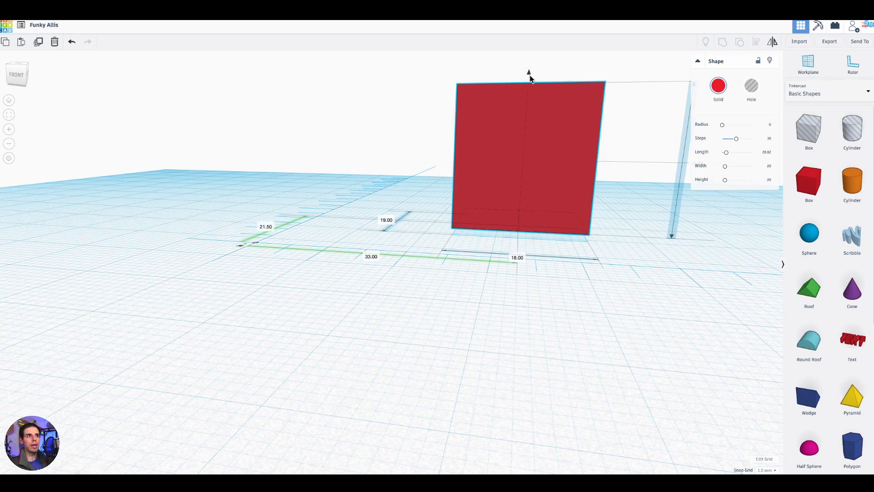
drag(529, 74, 530, 80)
right_drag(495, 262, 560, 320)
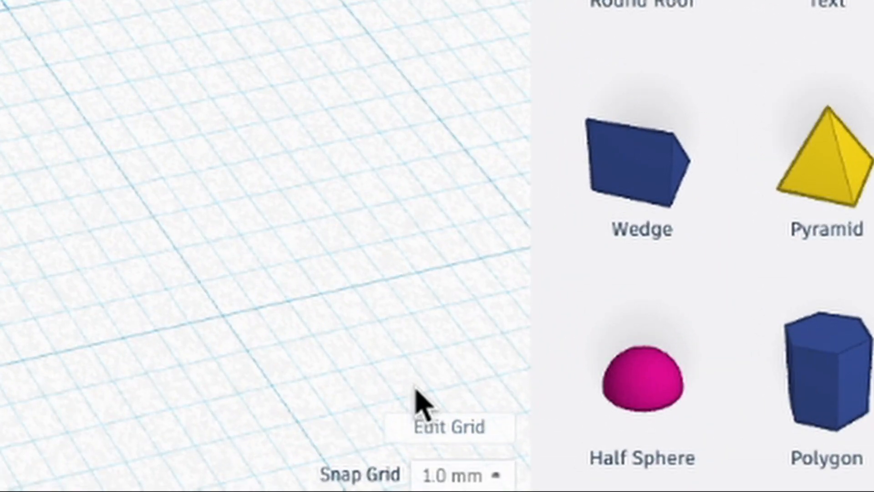
- Try a snap grid of 0.5 mm and settle on 0.25 mm
click(497, 476)
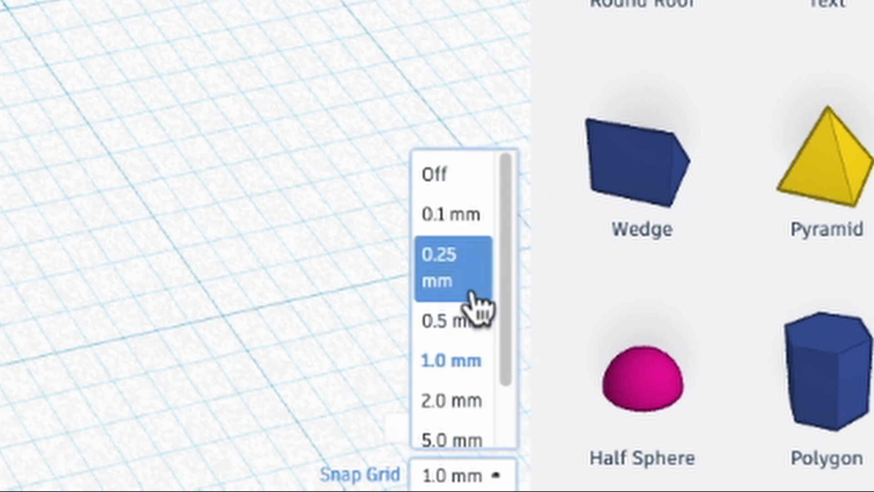
click(469, 321)
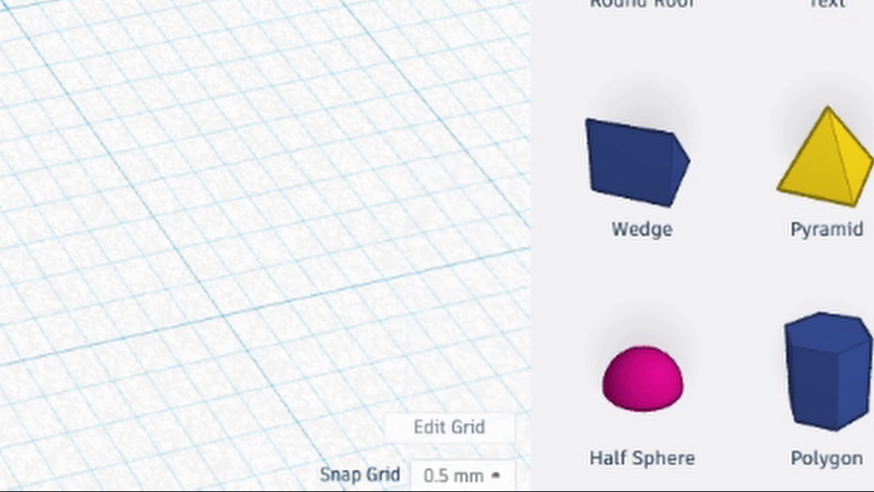
click(461, 473)
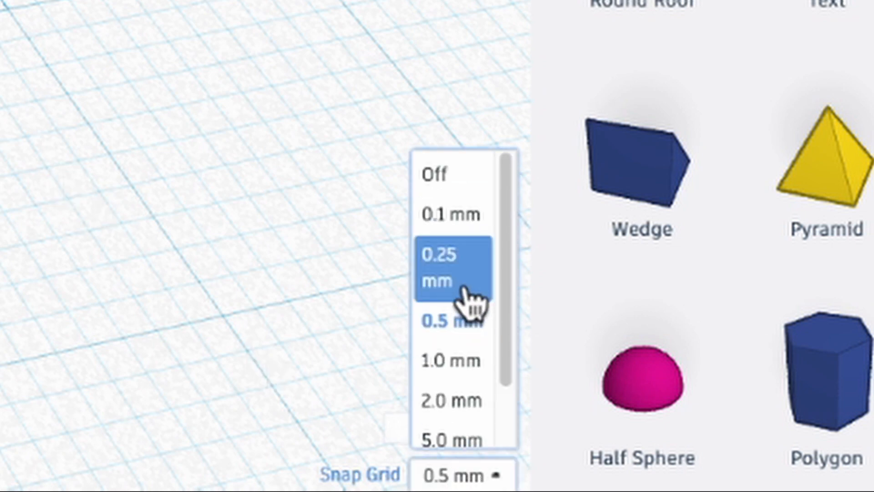
click(472, 273)
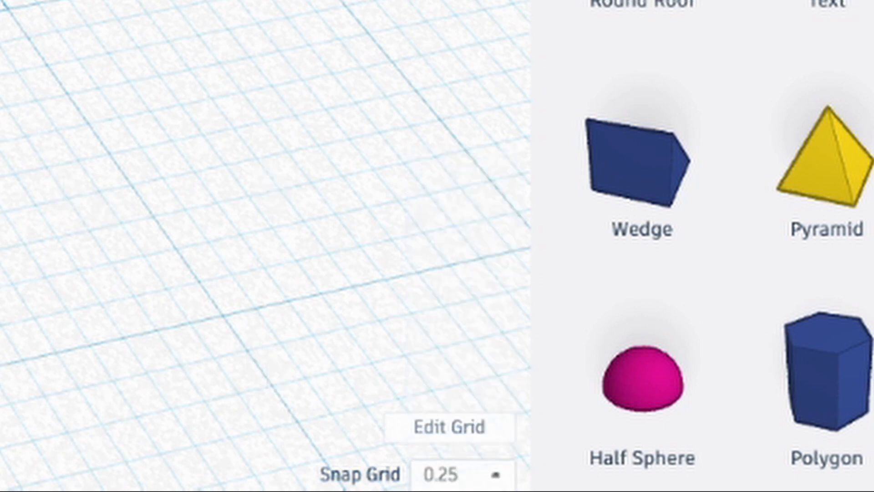
- Move the box closer to the ruler's origin, with midpoint offsets of 15.25 mm and 12.5 mm
right_drag(282, 255, 214, 233)
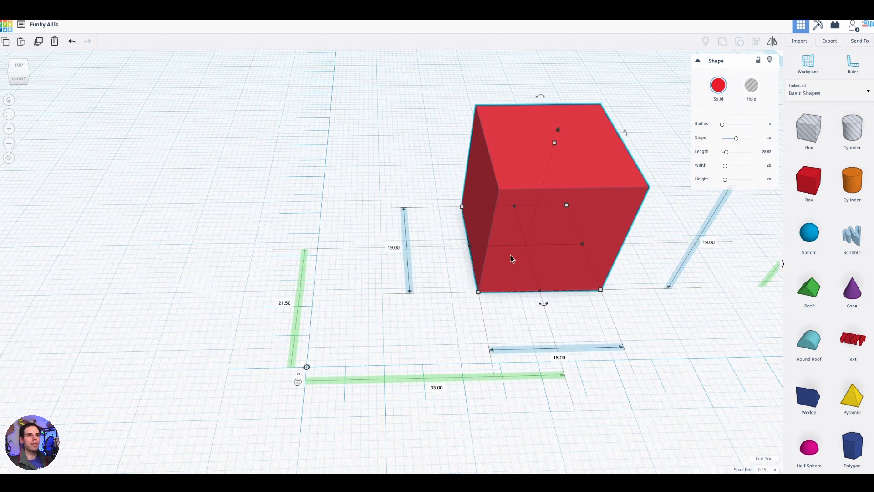
drag(509, 258, 381, 311)
middle_drag(544, 290, 691, 266)
scroll(457, 320, up, 4)
scroll(501, 352, down, 3)
right_drag(496, 350, 466, 365)
scroll(459, 369, down, 1)
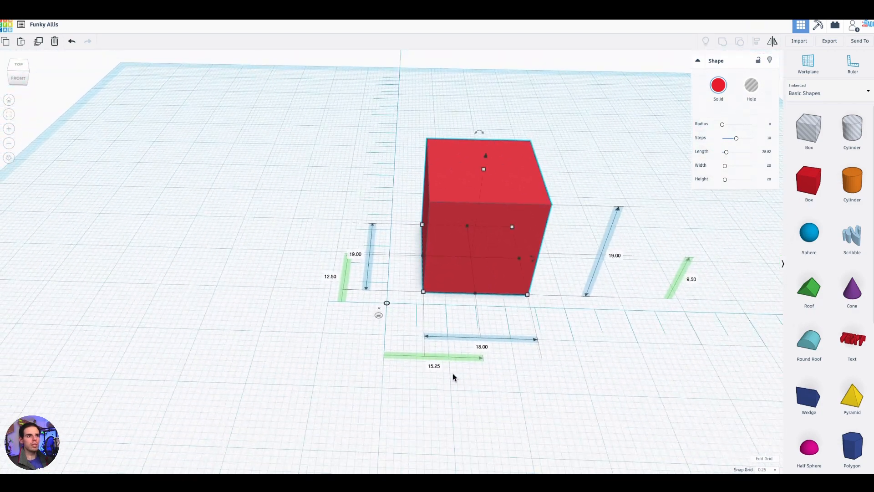
right_drag(433, 317, 487, 234)
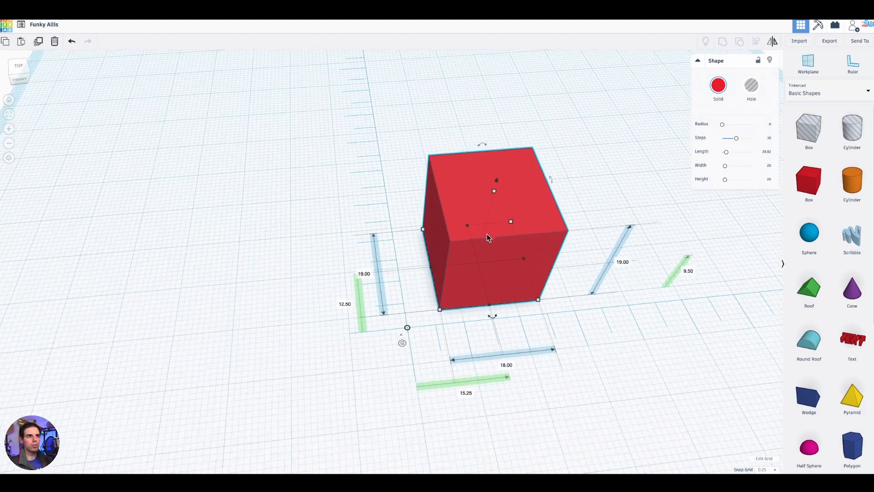
- Set both of the box's horizontal midpoint offsets to 0 to centre it on the ruler's origin
right_drag(476, 320, 464, 316)
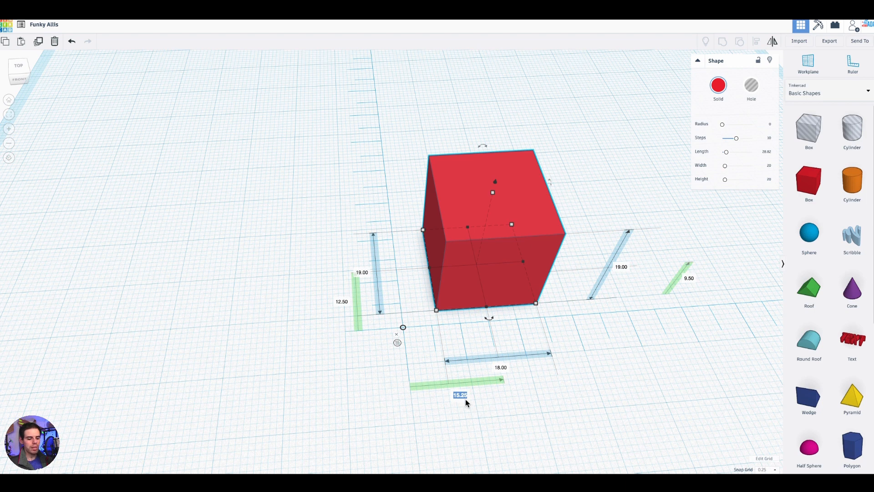
key(Return)
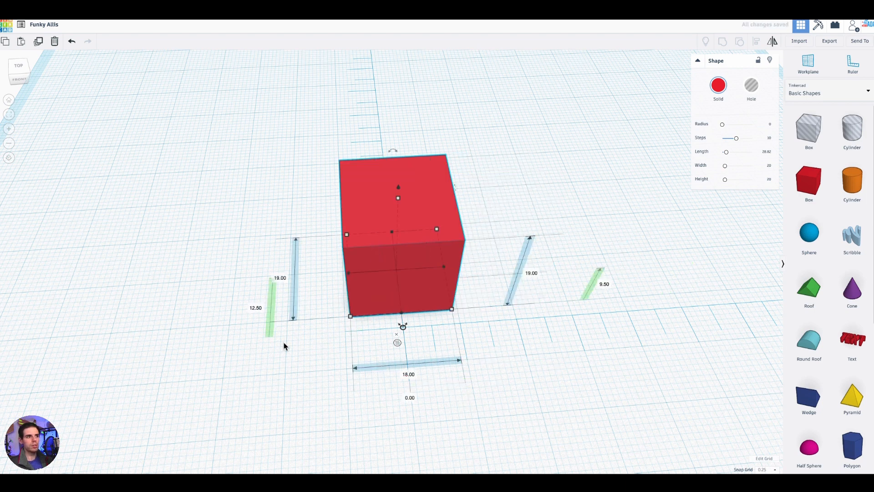
click(257, 308)
text(0)
key(Return)
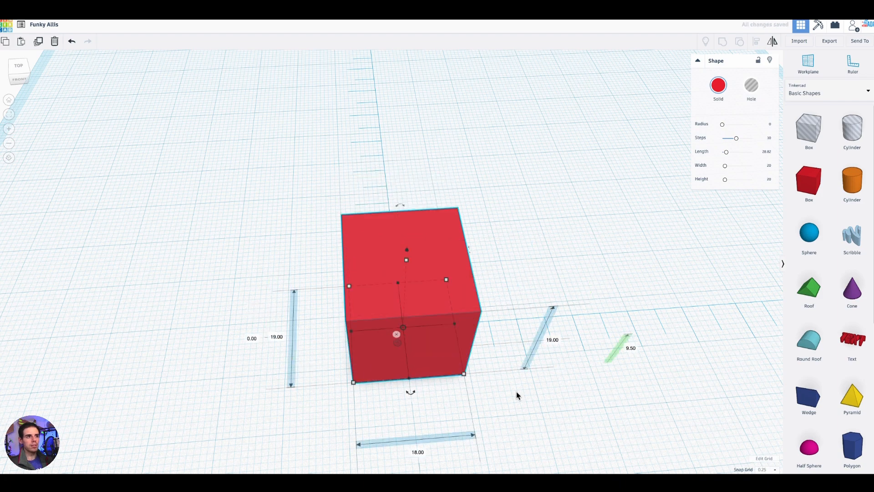
- Set the centred box's width to 30 mm
right_drag(512, 396, 492, 387)
middle_drag(492, 387, 530, 341)
mouse_move(531, 342)
right_down()
mouse_move(525, 362)
mouse_move(542, 356)
mouse_move(539, 341)
right_up()
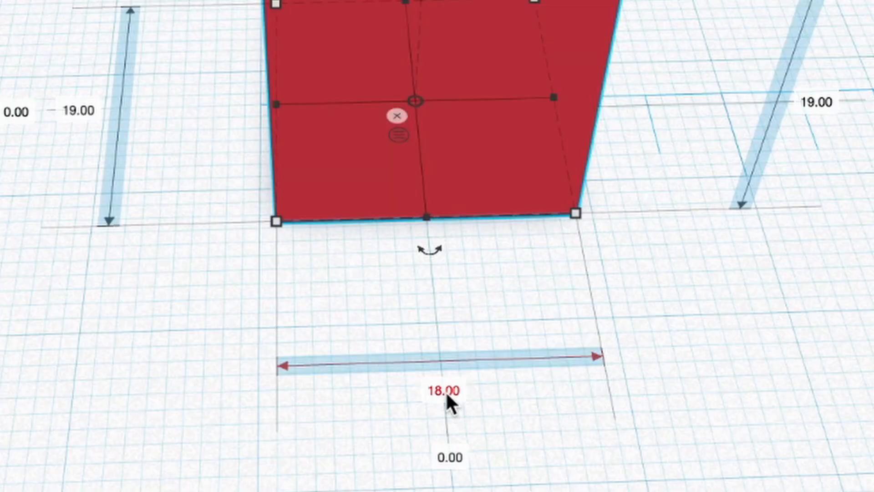
click(447, 398)
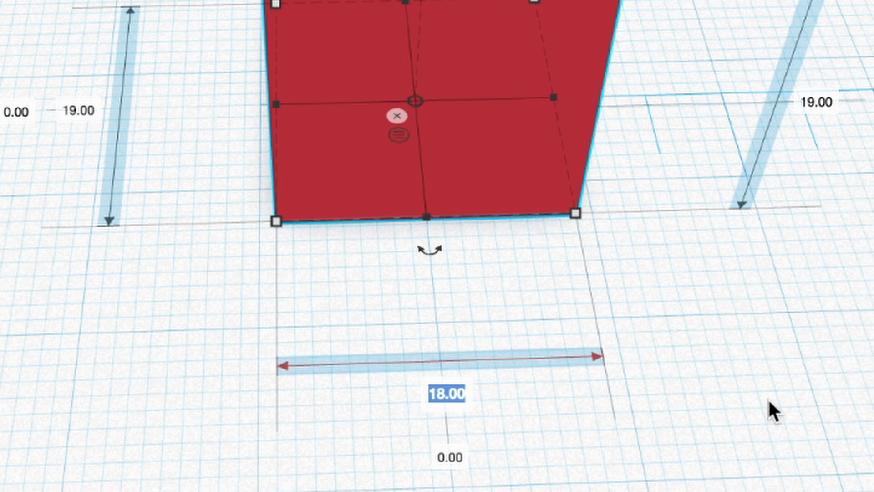
text(30)
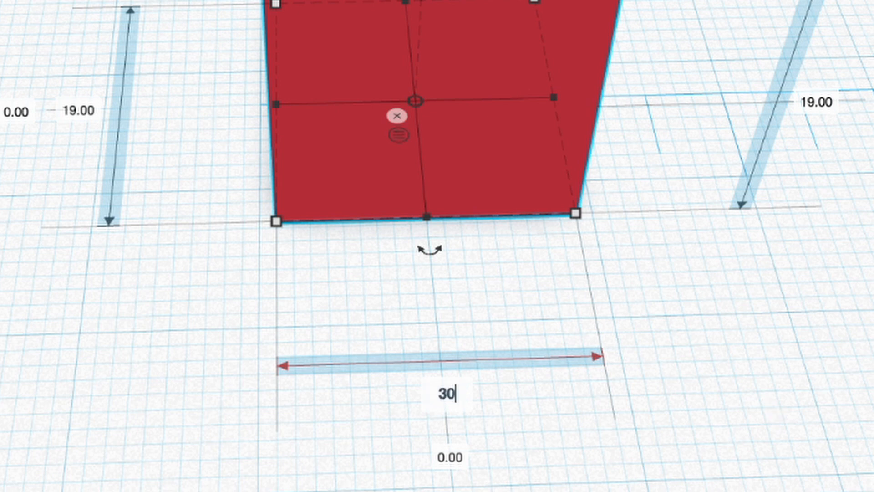
key(Return)
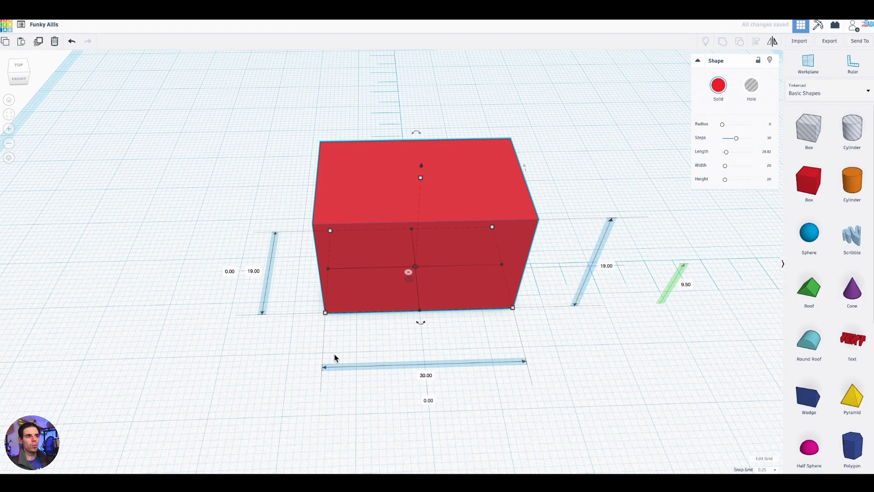
scroll(327, 347, down, 3)
right_drag(327, 347, 427, 353)
scroll(364, 353, up, 3)
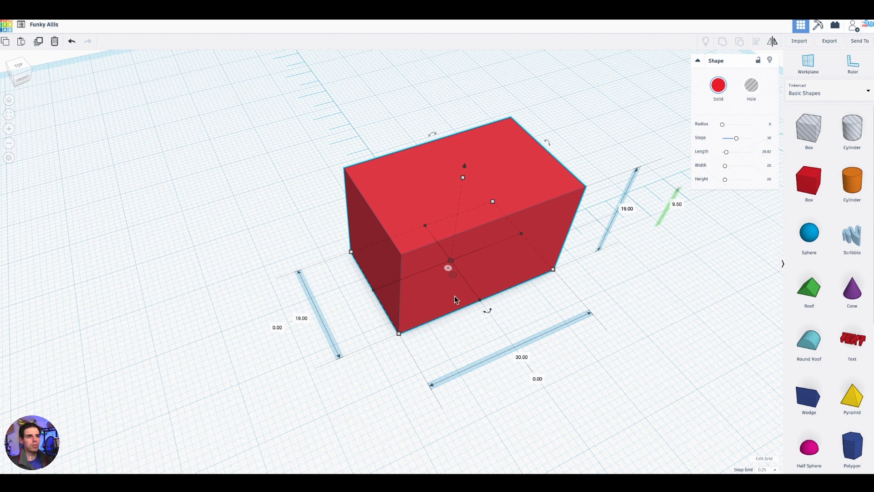
- Set the centred box's depth to 30 mm and its height to 3 mm
scroll(450, 349, down, 3)
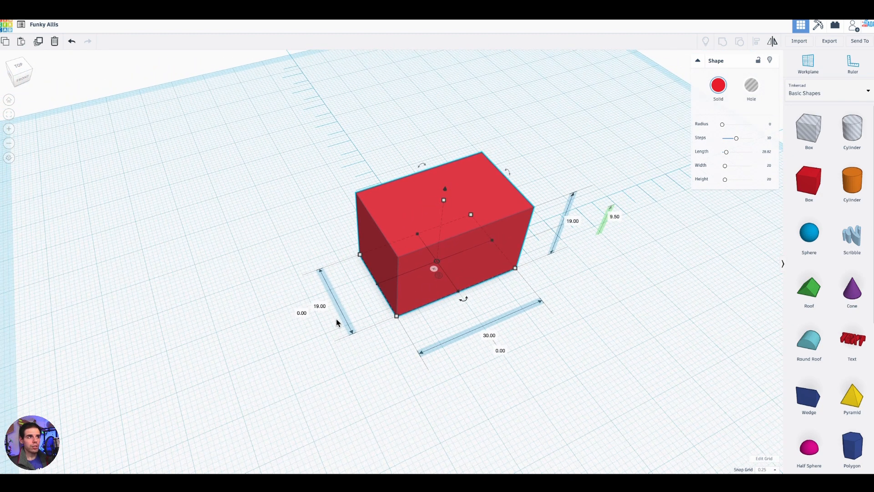
text(30)
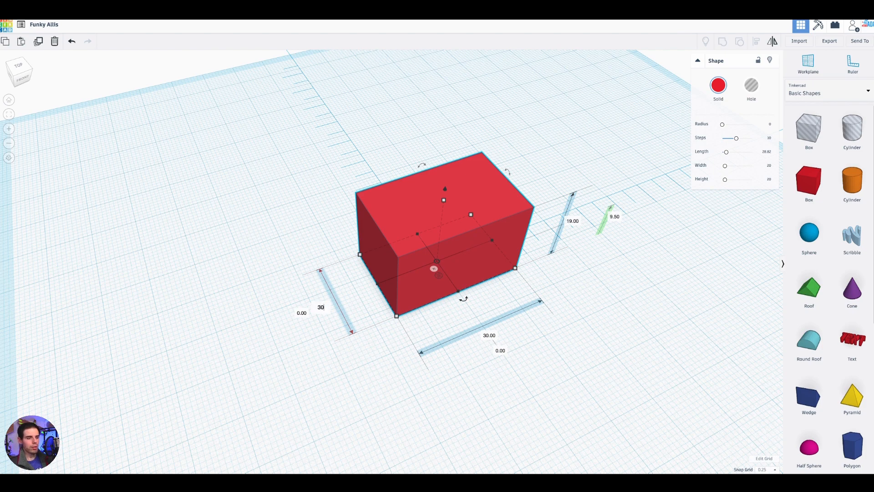
key(Return)
right_drag(586, 357, 510, 317)
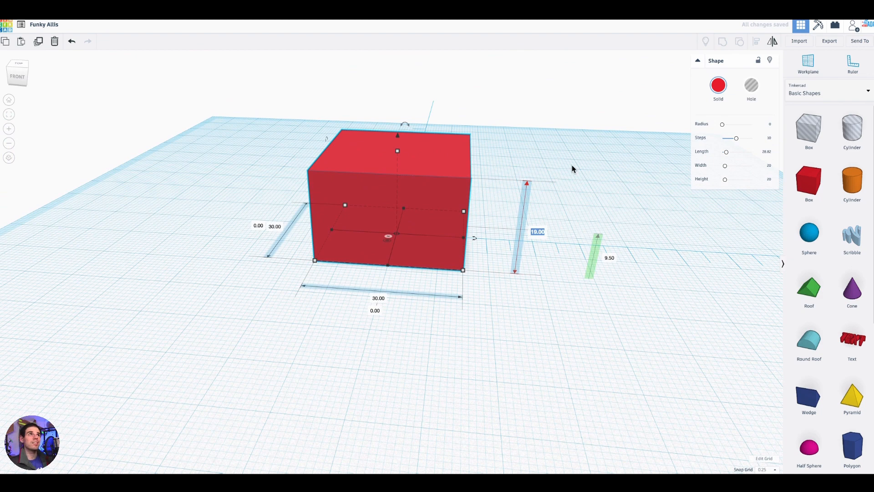
text(3)
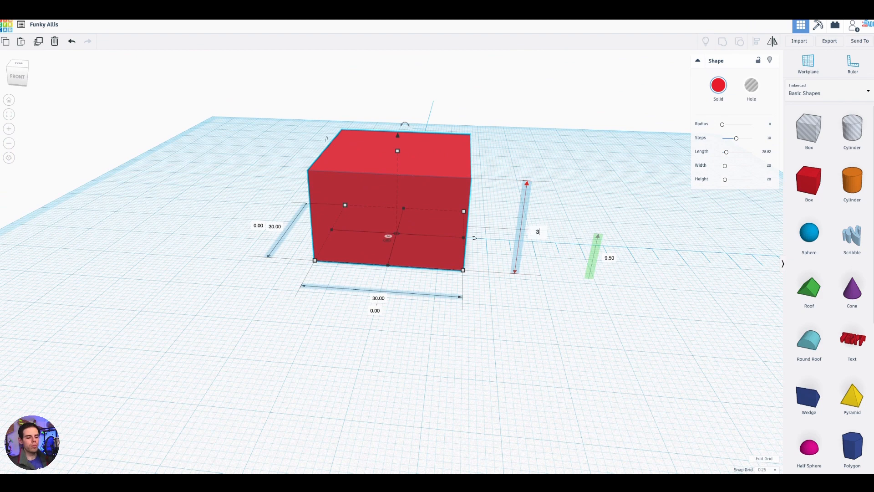
key(Return)
key(f)
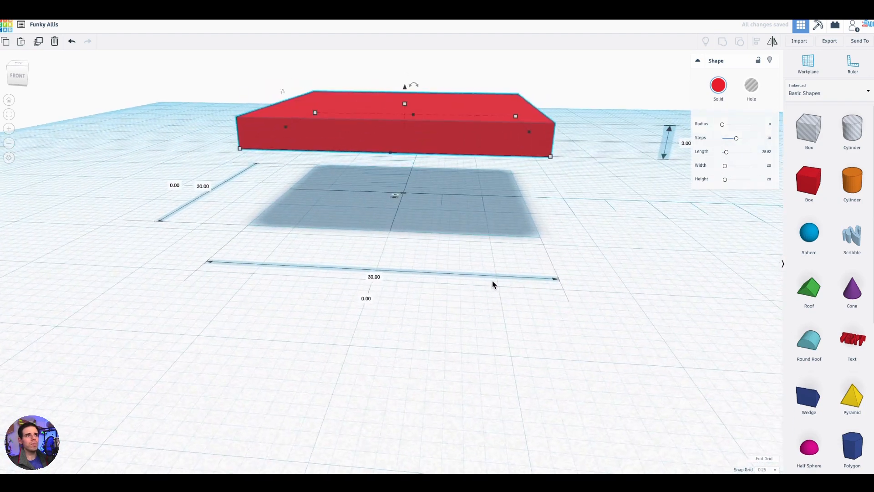
- Switch the ruler from midpoint to endpoint offsets for the raised plate
scroll(492, 280, down, 3)
right_drag(452, 270, 429, 276)
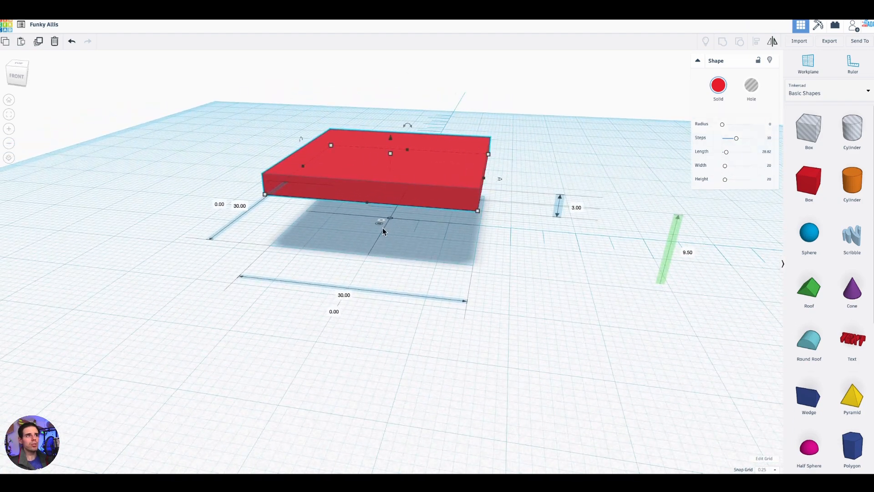
mouse_move(608, 292)
right_down()
mouse_move(565, 289)
mouse_move(618, 298)
right_up()
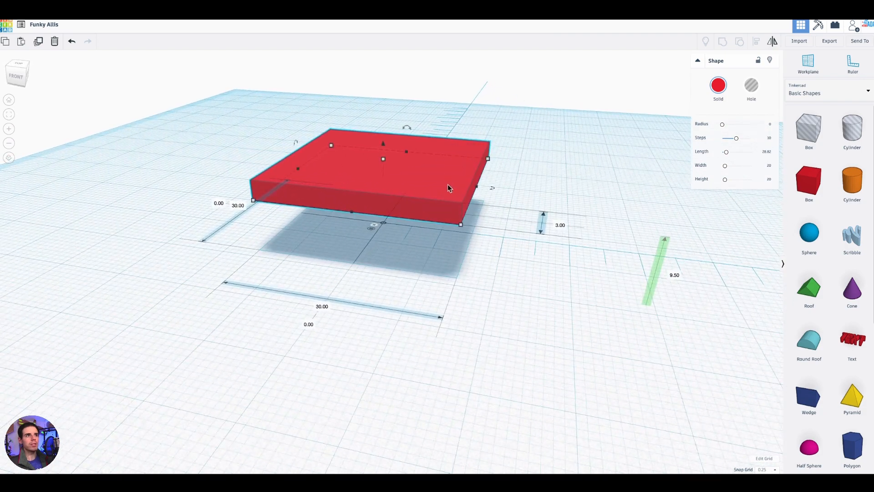
right_drag(494, 275, 515, 265)
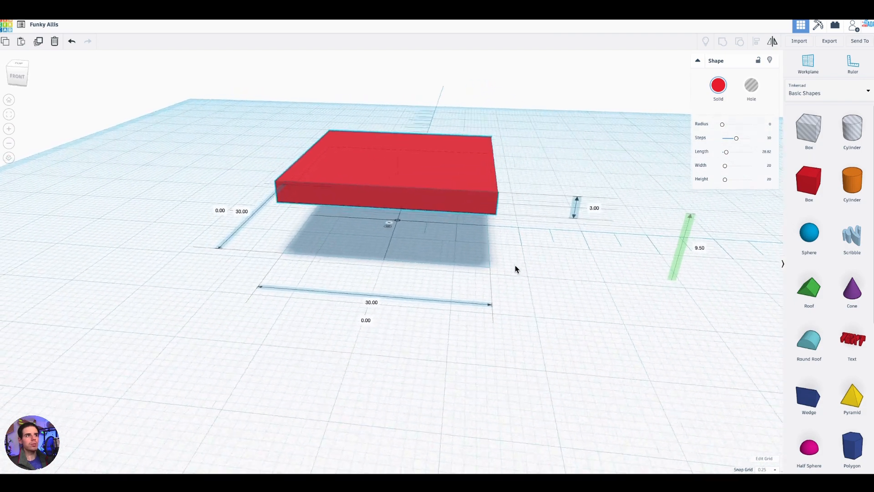
click(393, 225)
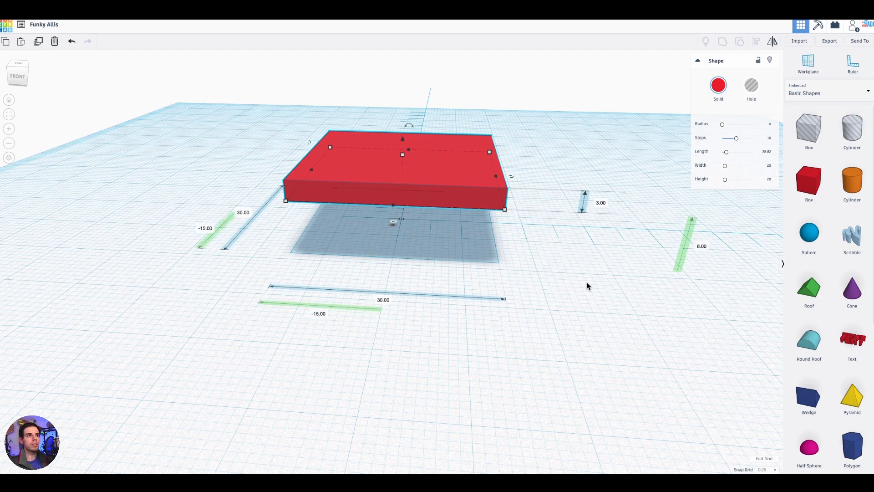
right_drag(586, 286, 565, 285)
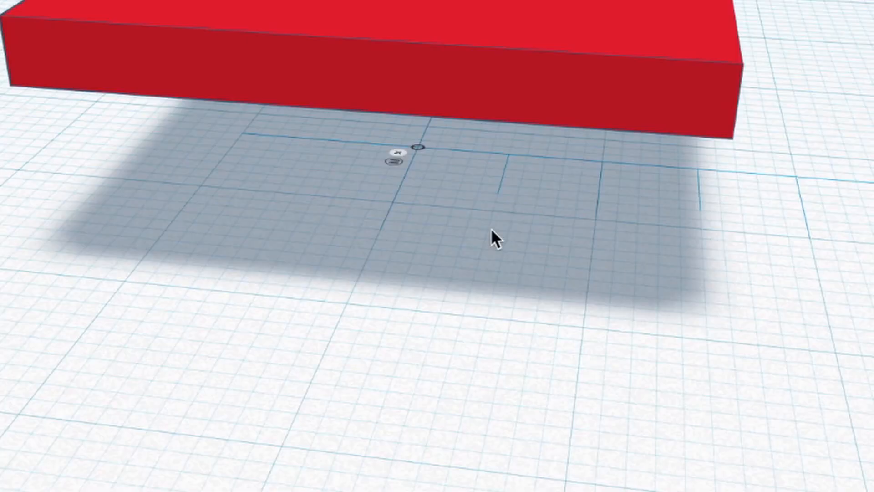
right_drag(491, 228, 430, 163)
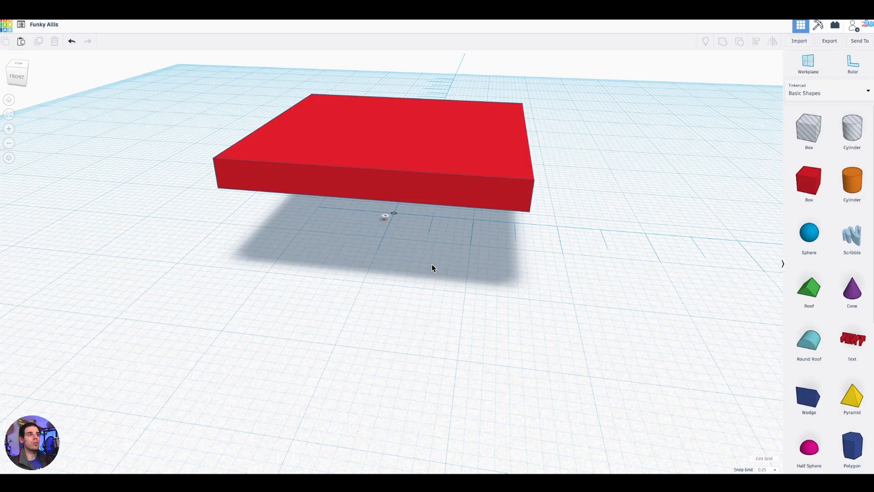
- Set the plate's vertical offset to 0 so it rests on the workplane
right_drag(472, 294, 461, 275)
scroll(461, 275, down, 5)
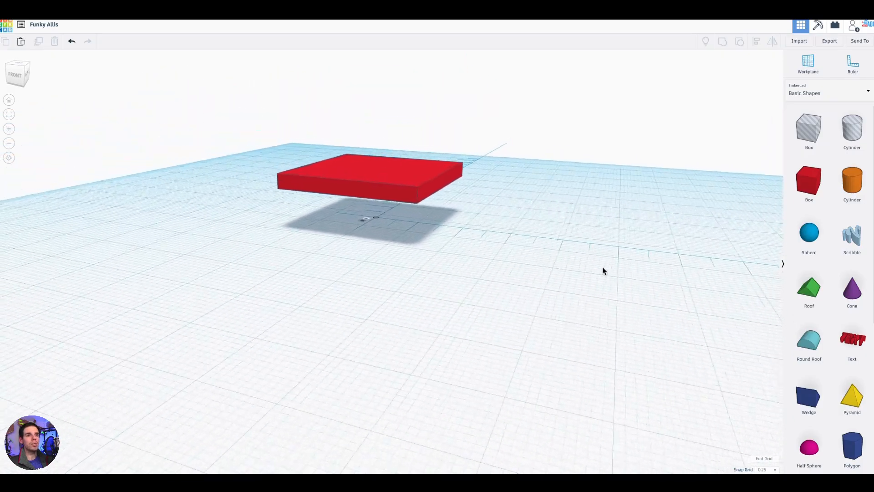
scroll(576, 272, down, 5)
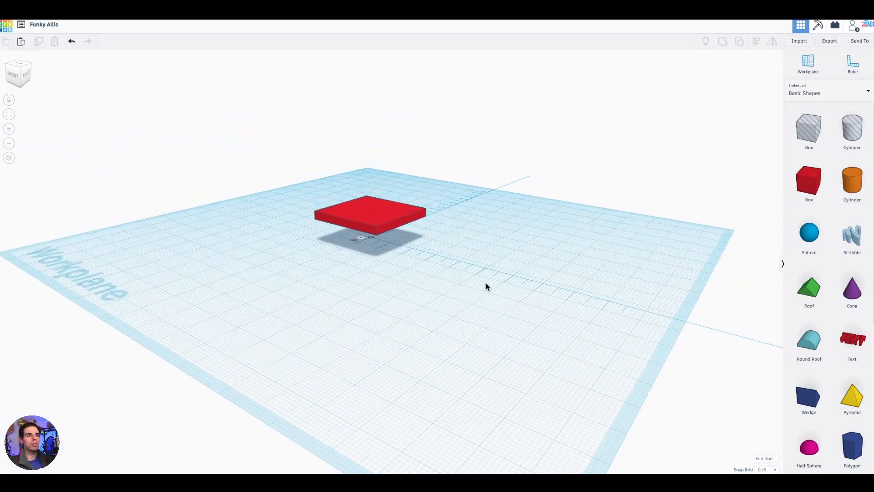
right_drag(412, 258, 444, 286)
scroll(444, 286, up, 3)
click(419, 265)
scroll(484, 321, up, 3)
right_drag(483, 322, 543, 312)
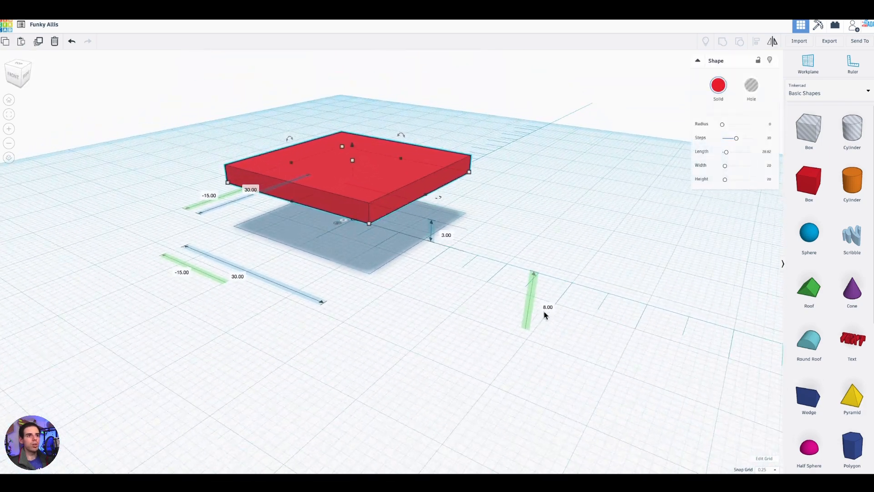
click(548, 308)
right_drag(530, 346, 554, 272)
click(633, 193)
text(0)
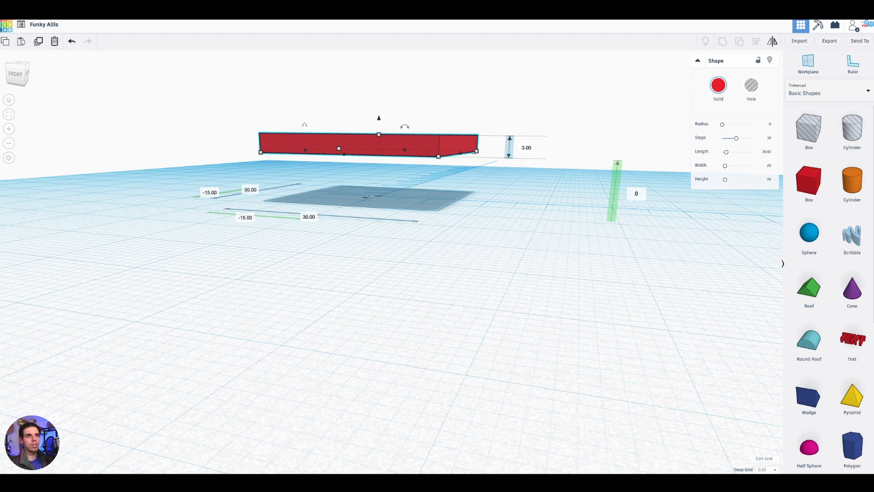
key(Return)
- Switch the ruler back to midpoint offsets for the plate
right_drag(468, 291, 481, 339)
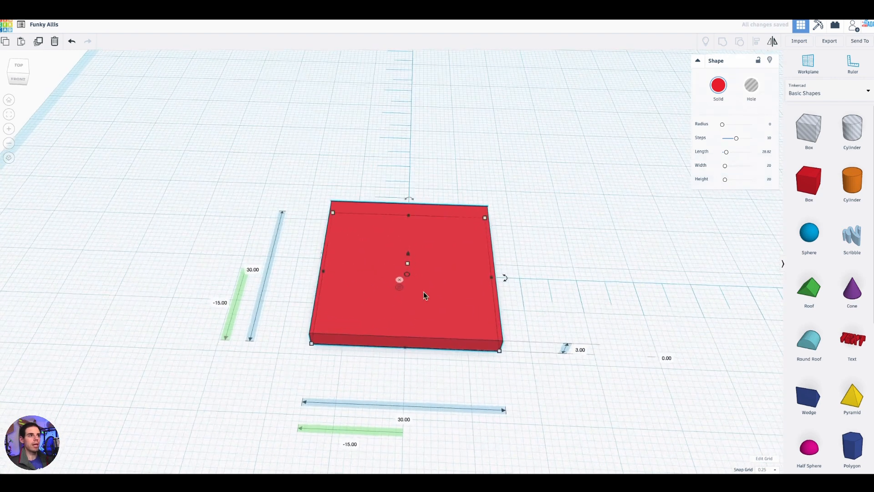
click(400, 289)
right_drag(565, 244, 547, 278)
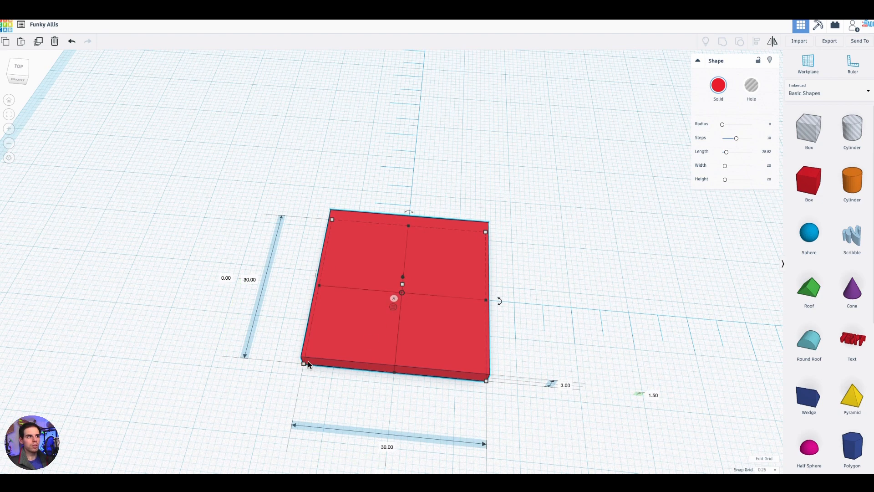
right_drag(533, 301, 537, 265)
scroll(521, 274, down, 5)
- Place a cylinder hole on the workplane beside the plate and raise its number of sides to 64
scroll(521, 274, up, 7)
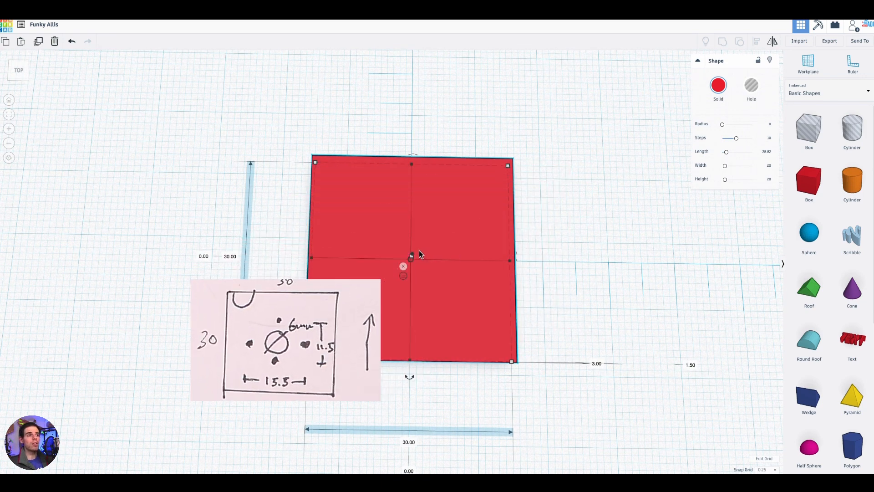
scroll(426, 294, up, 2)
right_drag(437, 308, 647, 289)
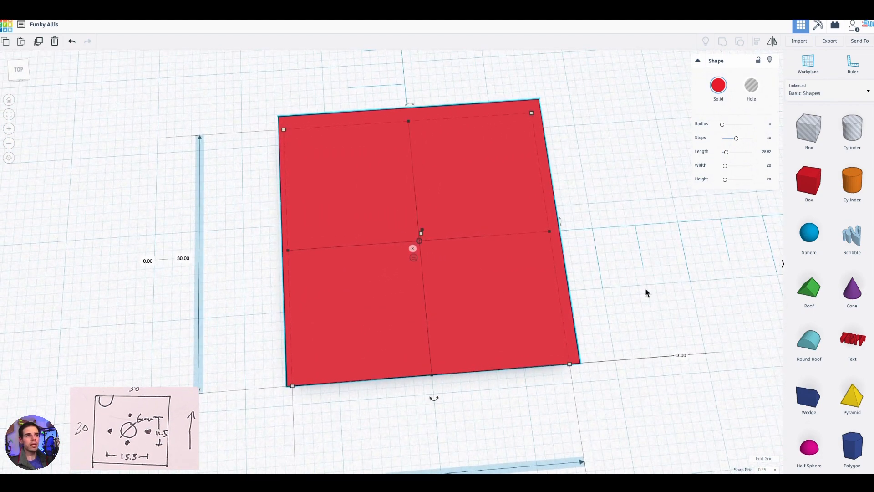
middle_drag(647, 290, 629, 295)
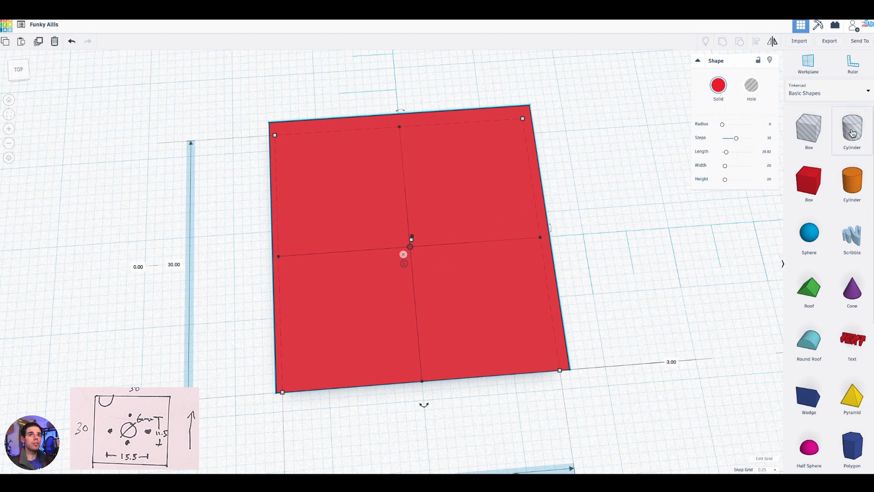
drag(855, 130, 660, 257)
right_drag(674, 332, 617, 284)
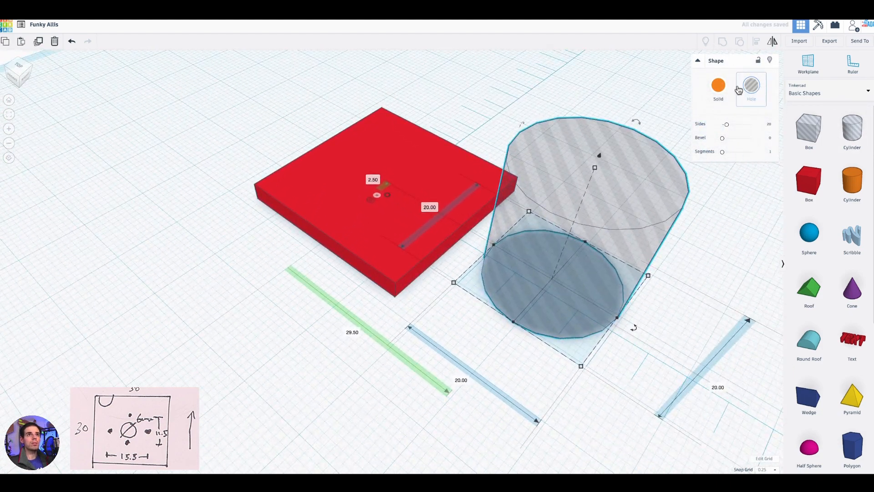
drag(726, 125, 753, 125)
- Set the cylinder hole's width and depth to 6 mm each
right_drag(696, 266, 765, 276)
middle_drag(490, 96, 435, 115)
right_drag(435, 115, 474, 132)
click(553, 390)
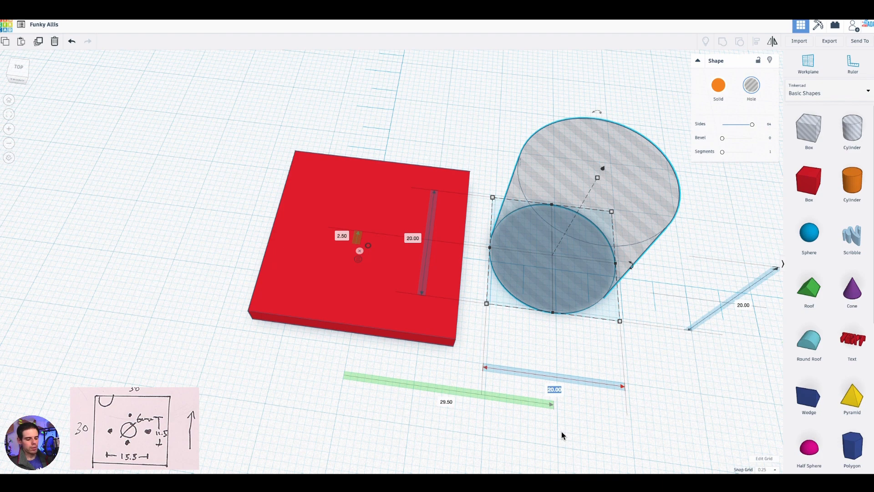
text(6)
key(Return)
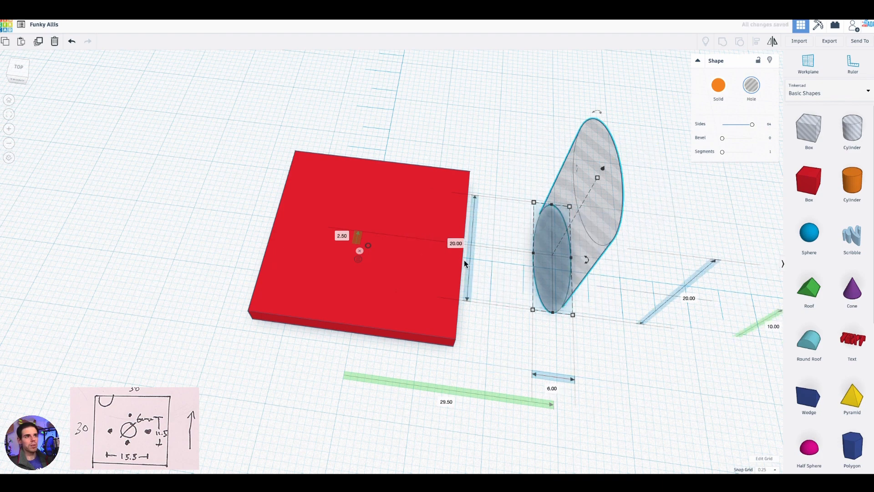
text(6)
key(Return)
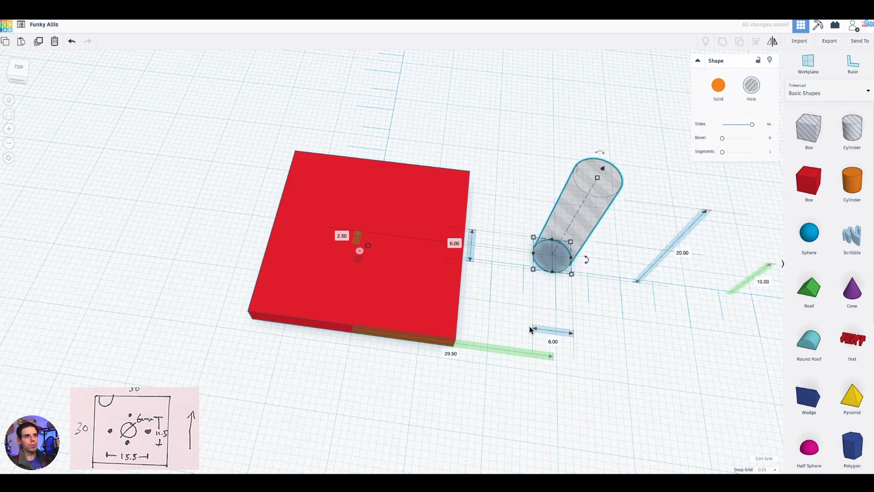
- Move the cylinder hole freely beside the plate, to a midpoint offset of about 27.5 mm along the width
scroll(533, 310, up, 4)
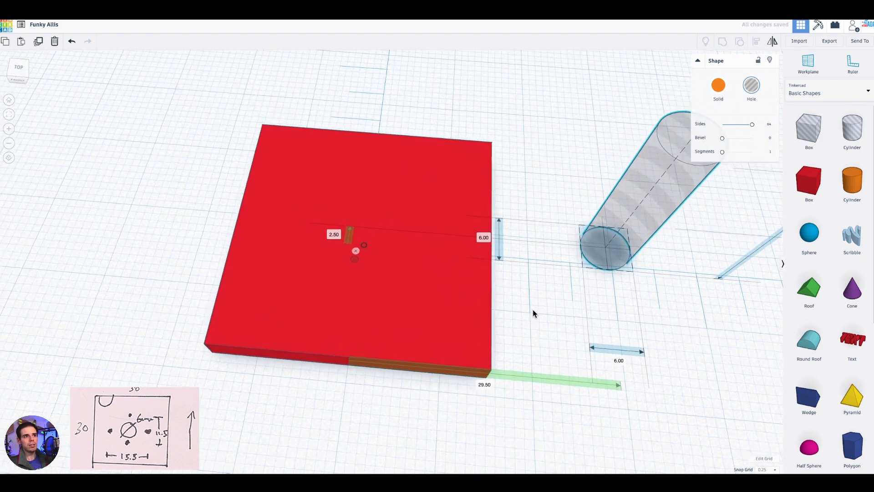
scroll(551, 301, down, 3)
scroll(585, 225, up, 3)
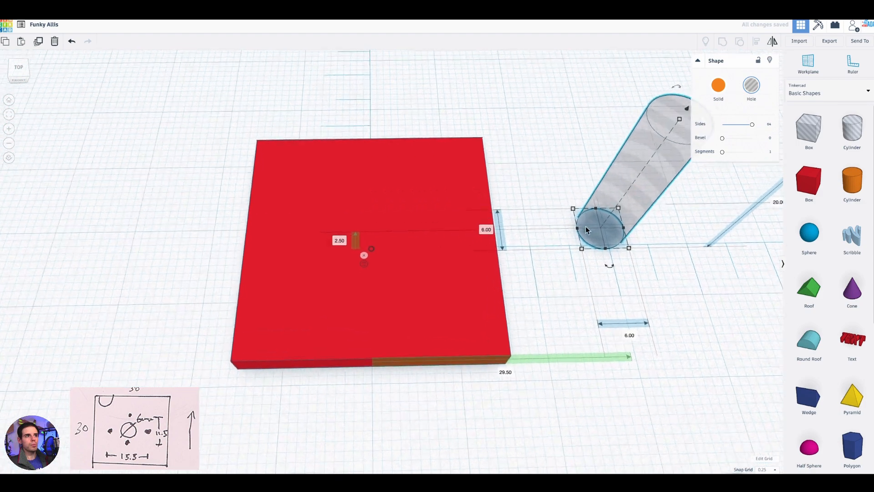
drag(654, 190, 589, 198)
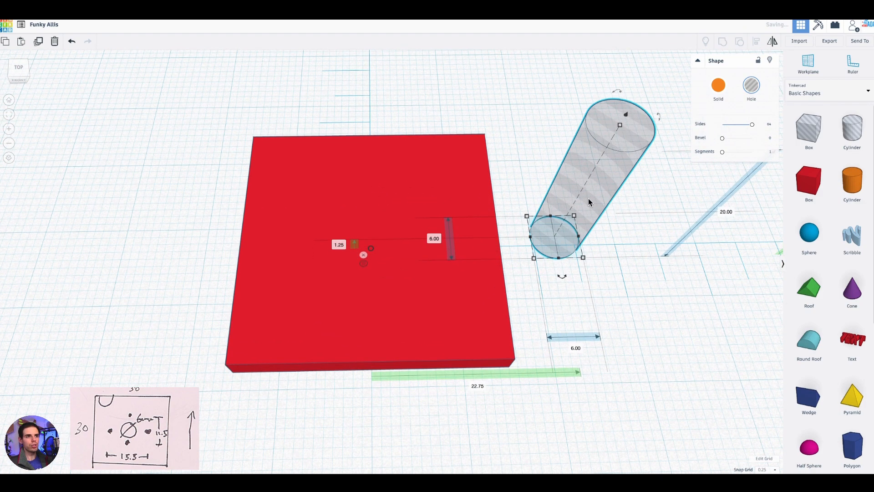
drag(583, 233, 616, 201)
- Set both of the cylinder hole's horizontal midpoint offsets to 0 to centre it in the plate
click(340, 229)
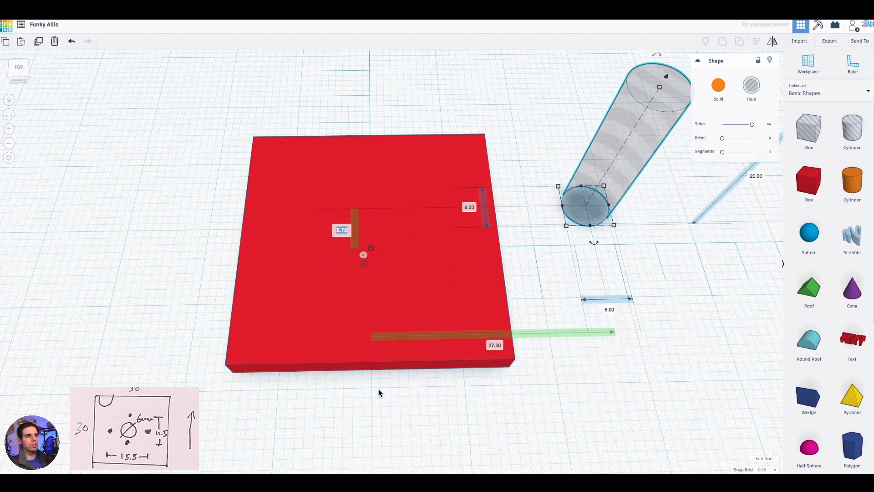
click(496, 345)
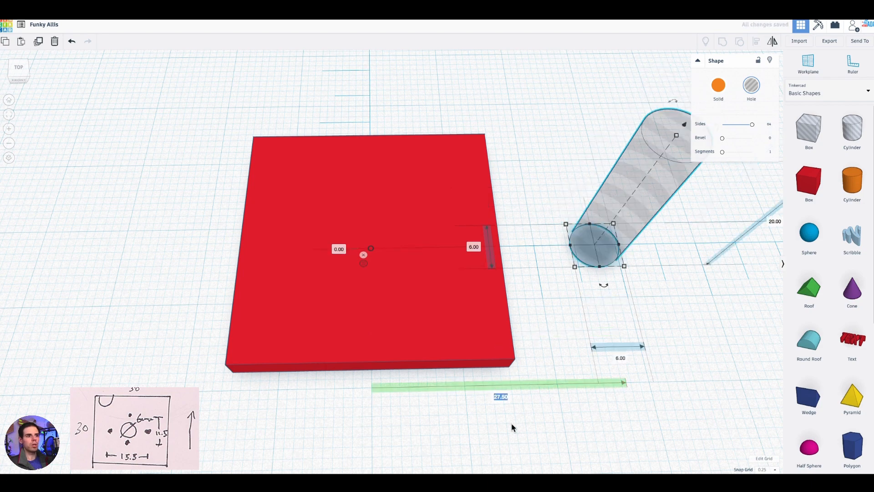
text(0)
key(Return)
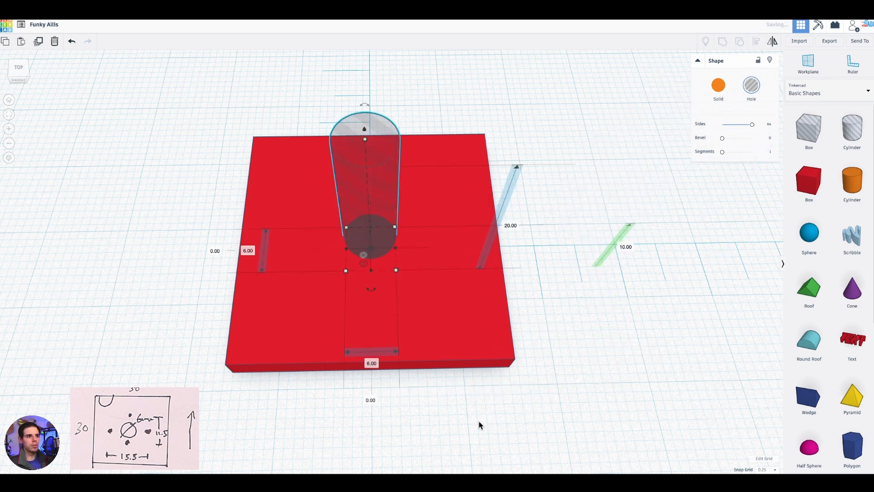
- Inspect the cylinder hole's position in the plate from the side and from underneath
right_drag(438, 400, 575, 169)
right_drag(509, 229, 654, 137)
right_drag(498, 148, 403, 285)
scroll(423, 277, up, 2)
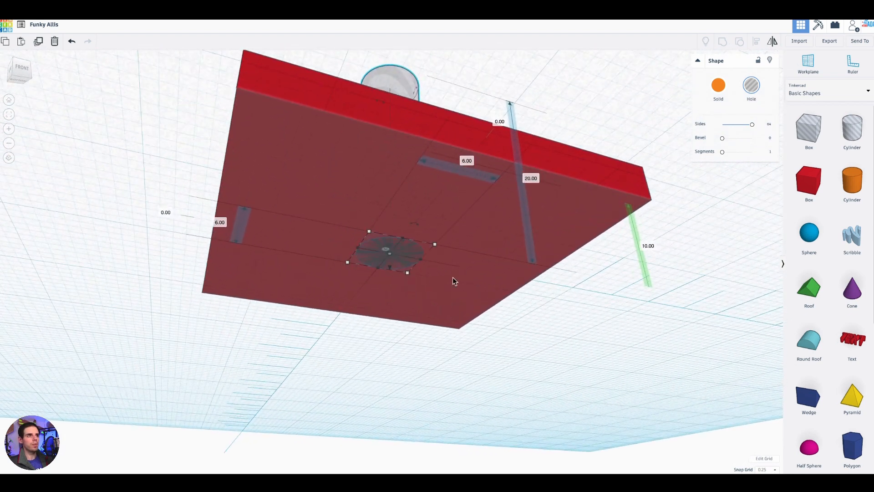
right_drag(585, 281, 574, 357)
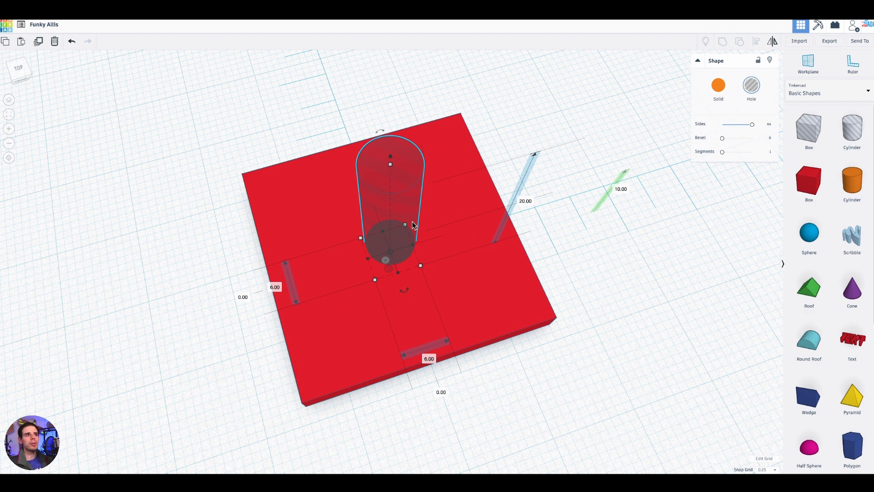
- Group the plate with the cylinder hole to cut the 6 mm hole through the plate's centre
click(506, 146)
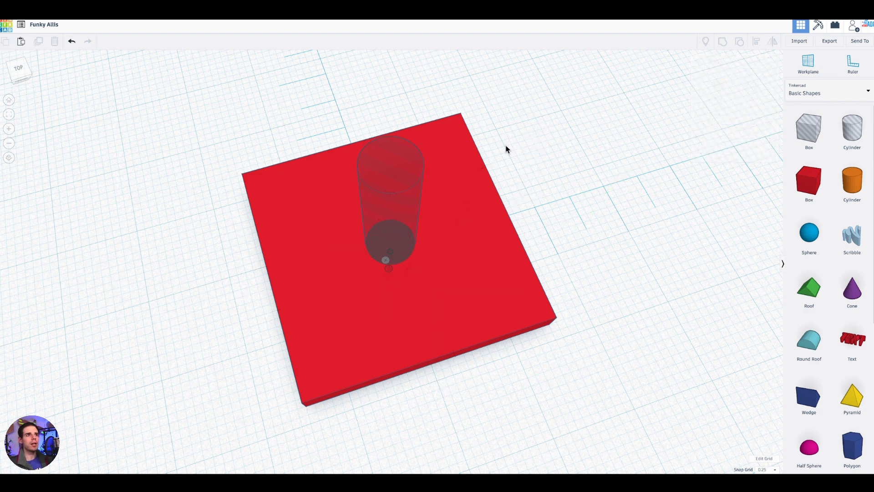
drag(550, 113, 258, 408)
click(556, 185)
click(452, 229)
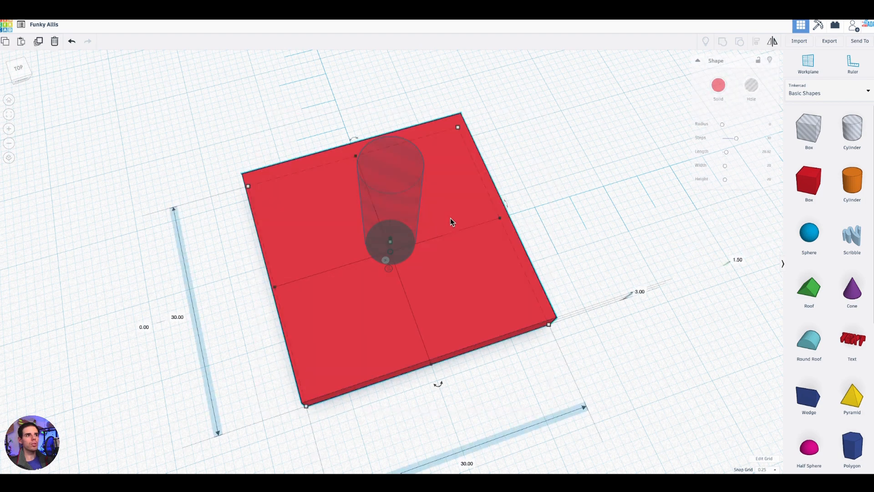
shift+click(389, 197)
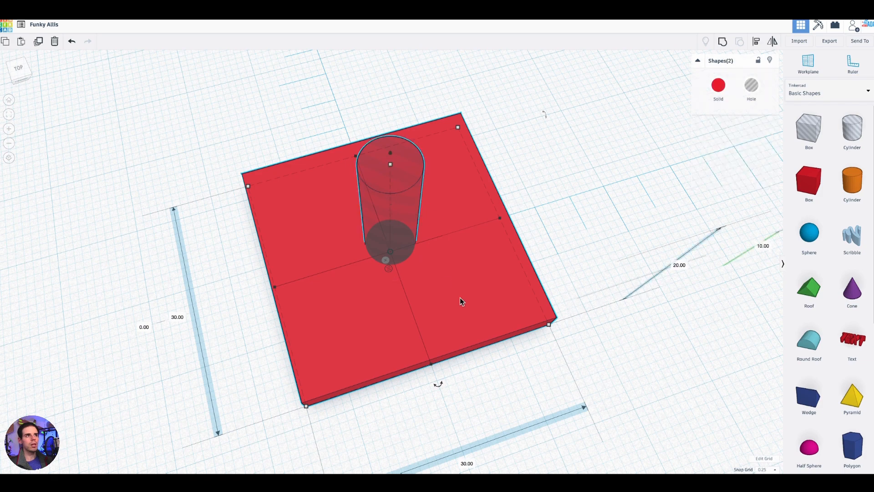
right_drag(608, 226, 653, 216)
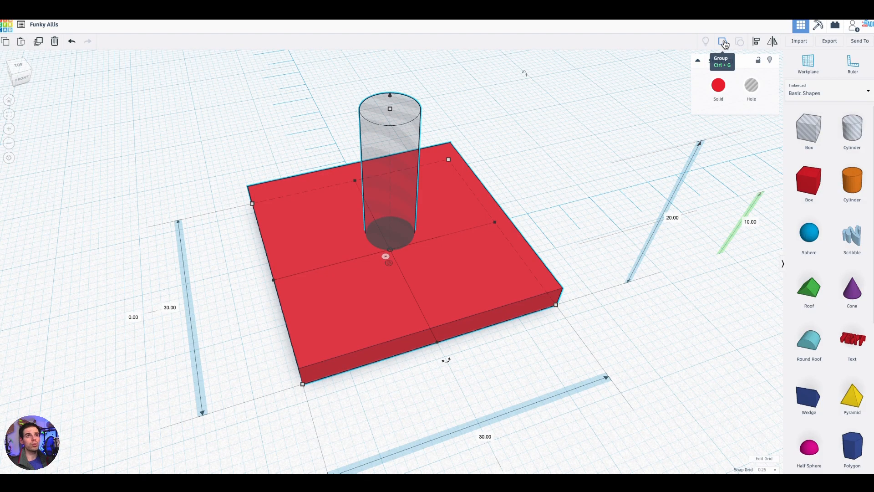
click(723, 42)
right_drag(587, 172, 420, 264)
scroll(404, 256, up, 2)
scroll(404, 254, up, 4)
right_drag(674, 263, 660, 265)
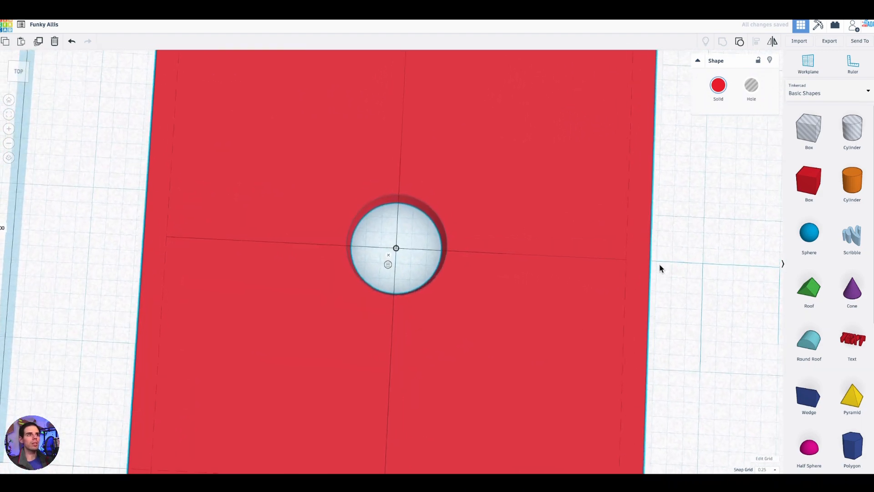
scroll(625, 263, down, 5)
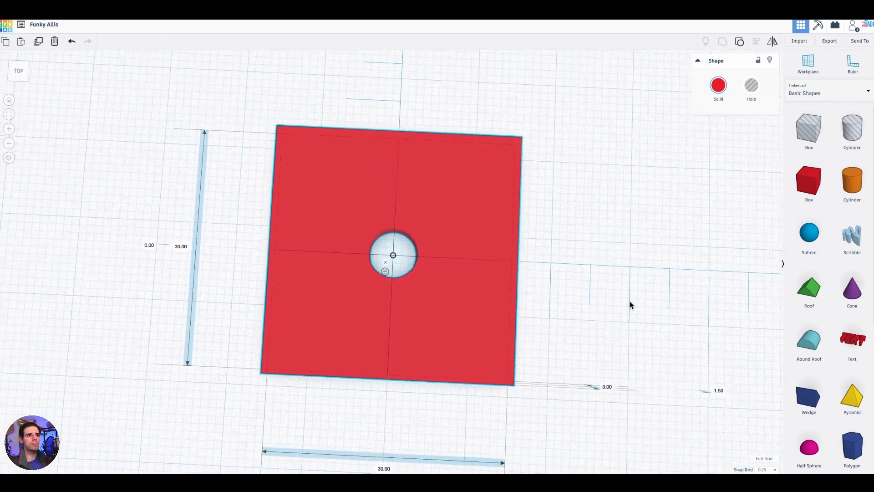
right_drag(627, 305, 652, 289)
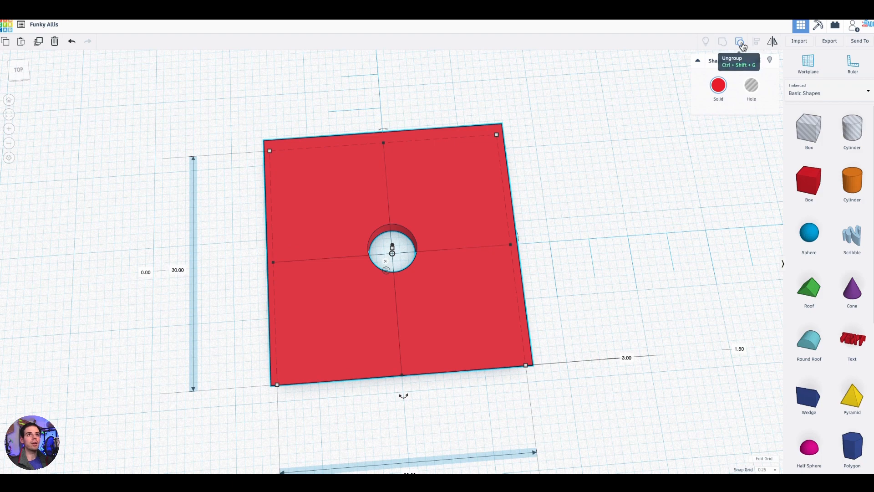
- Ungroup the cut plate back into the separate solid box and cylinder hole
click(740, 43)
right_drag(588, 283, 629, 240)
right_drag(464, 204, 537, 225)
click(659, 88)
scroll(537, 225, up, 2)
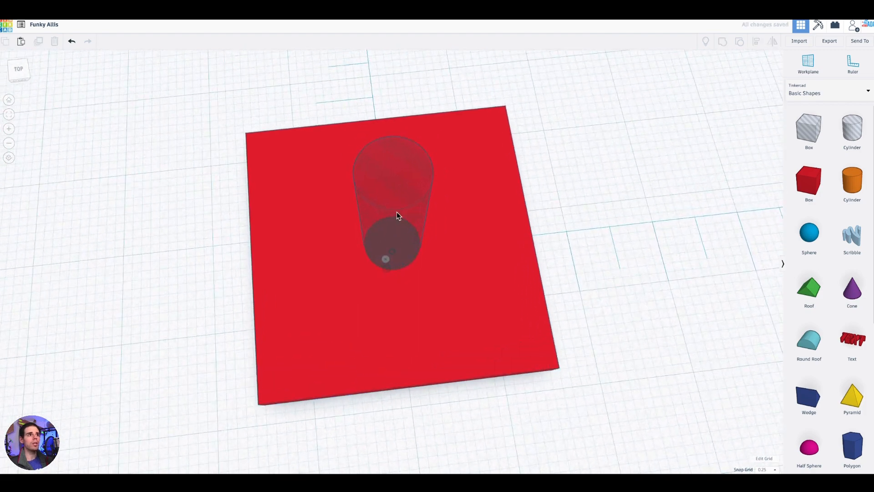
- Place a copy of the 6 mm cylinder hole beside the plate at a width offset of about 21.75 mm, and delete that copy
click(397, 212)
right_drag(571, 254, 637, 240)
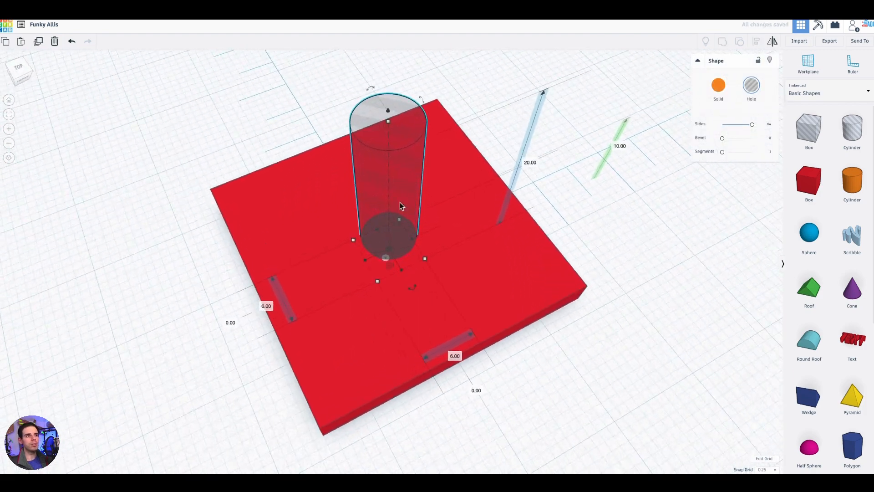
right_drag(554, 225, 588, 217)
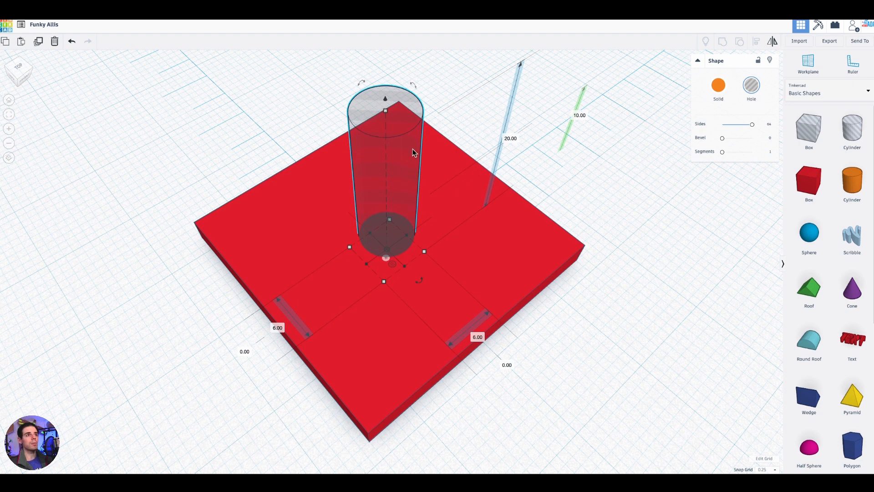
alt+drag(405, 164, 591, 71)
right_drag(646, 168, 550, 187)
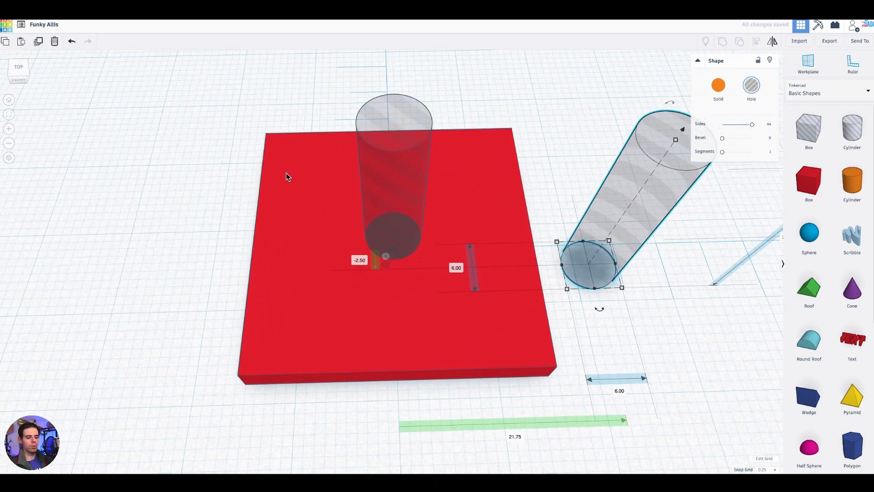
key(Delete)
- Duplicate the 6 mm cylinder hole and move the copy beside the plate, to offsets of about 22 mm and -1 mm
click(396, 172)
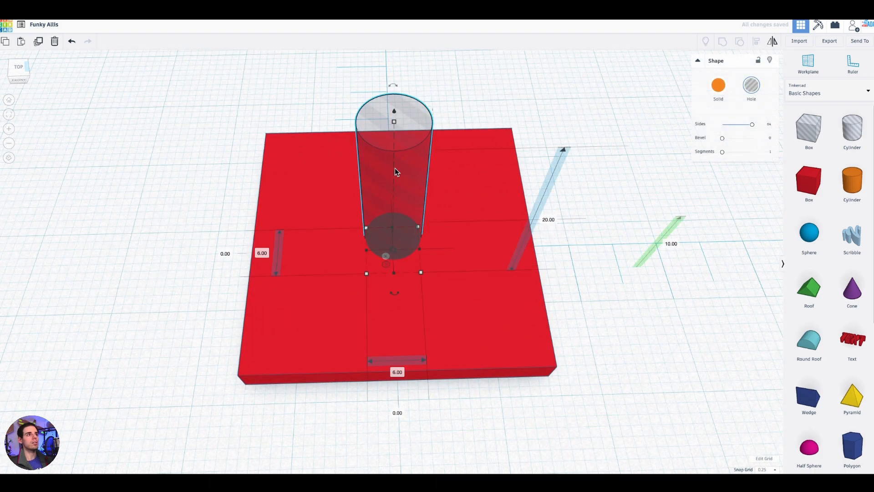
click(38, 43)
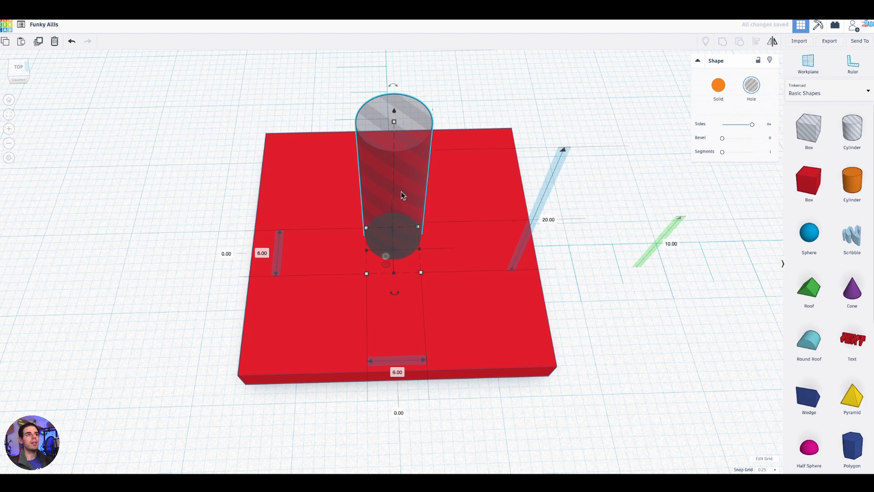
drag(402, 166, 679, 175)
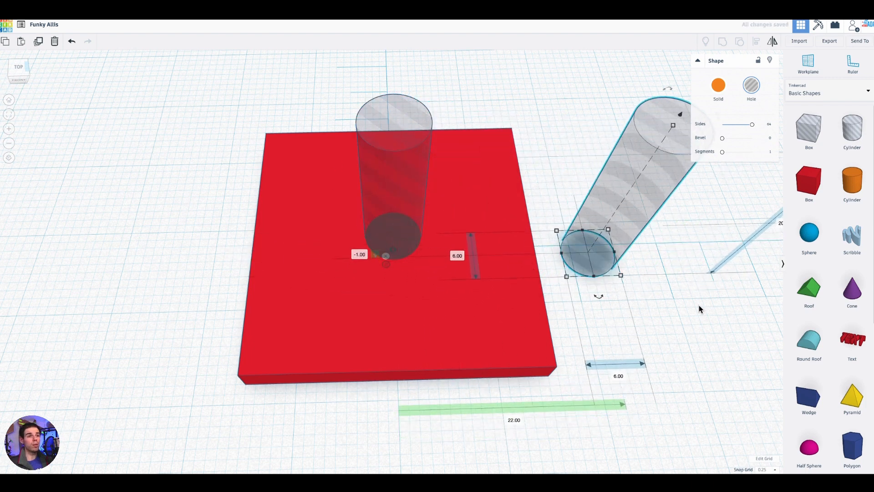
- Set the copied cylinder hole's width and depth to 2.5 mm each
right_drag(682, 305, 620, 406)
click(609, 399)
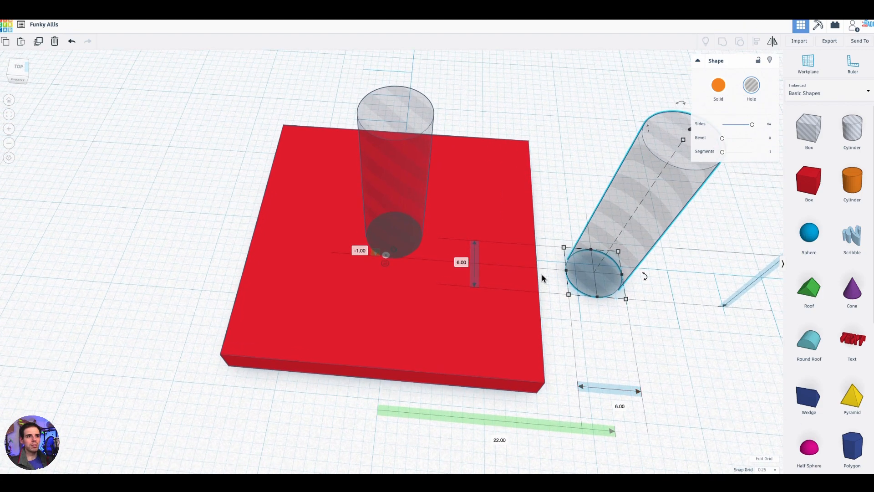
scroll(631, 250, up, 2)
right_drag(631, 250, 504, 298)
click(515, 409)
text(2.5)
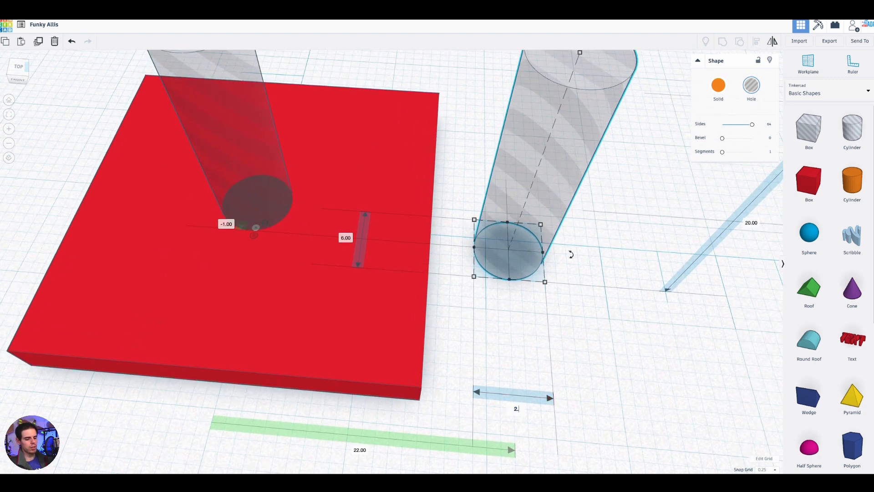
click(343, 238)
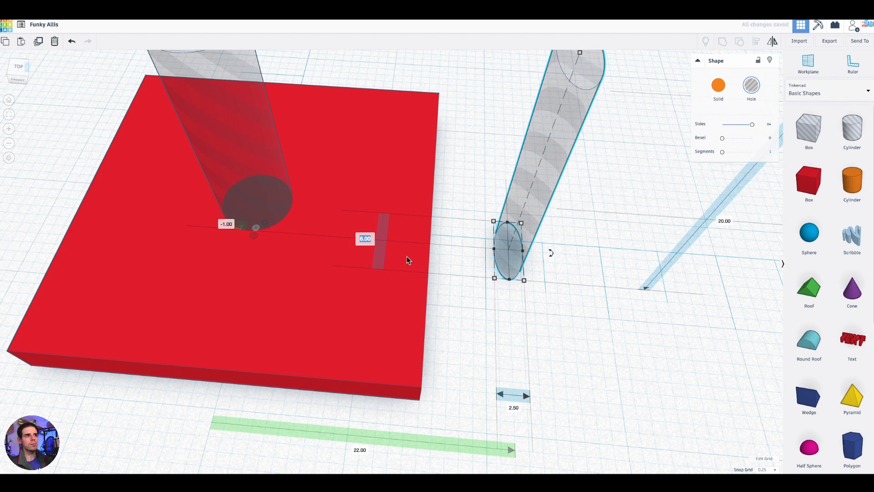
text(2)
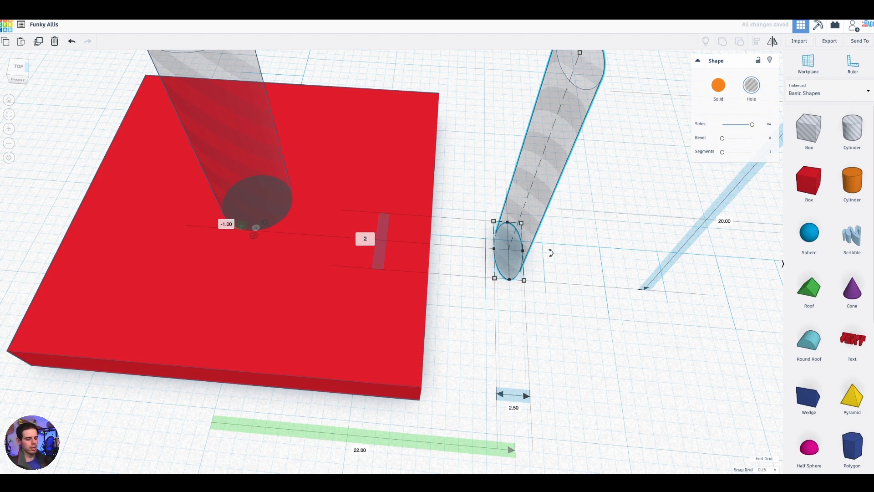
text(.5)
key(Return)
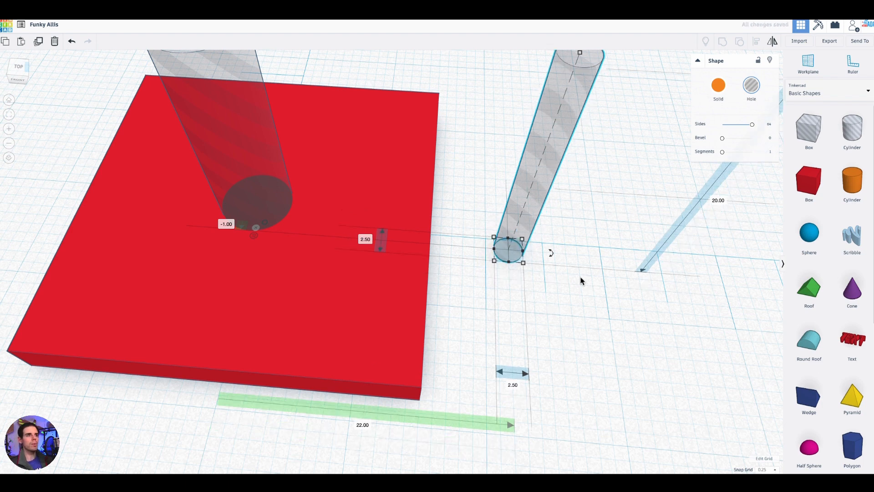
scroll(580, 278, down, 2)
scroll(580, 275, down, 1)
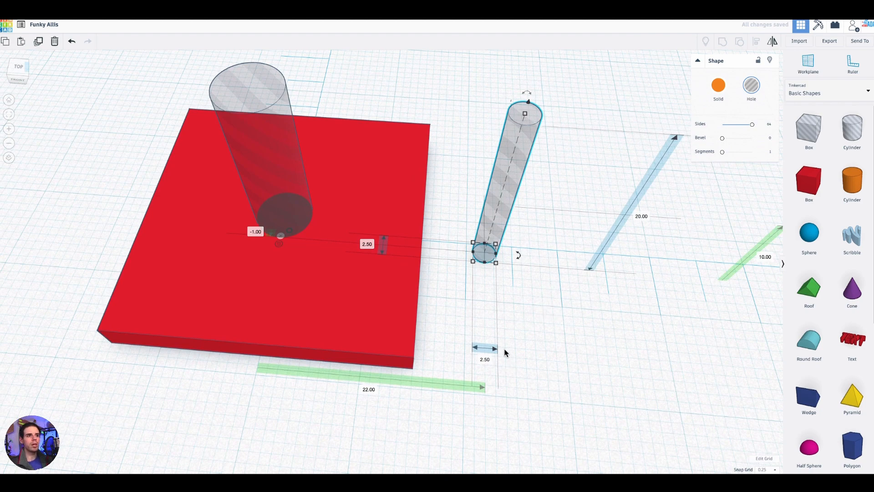
- Reload the expired design session and select the 2.5 mm cylinder hole beside the plate
right_drag(507, 275, 549, 342)
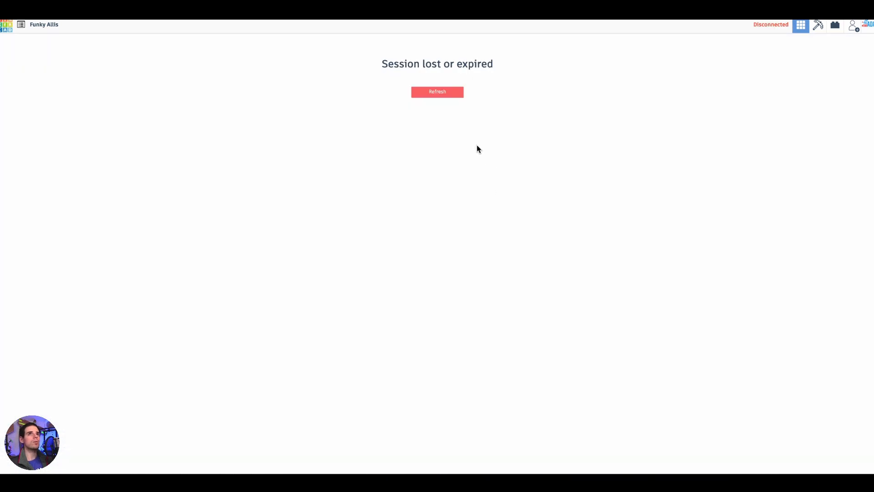
click(438, 92)
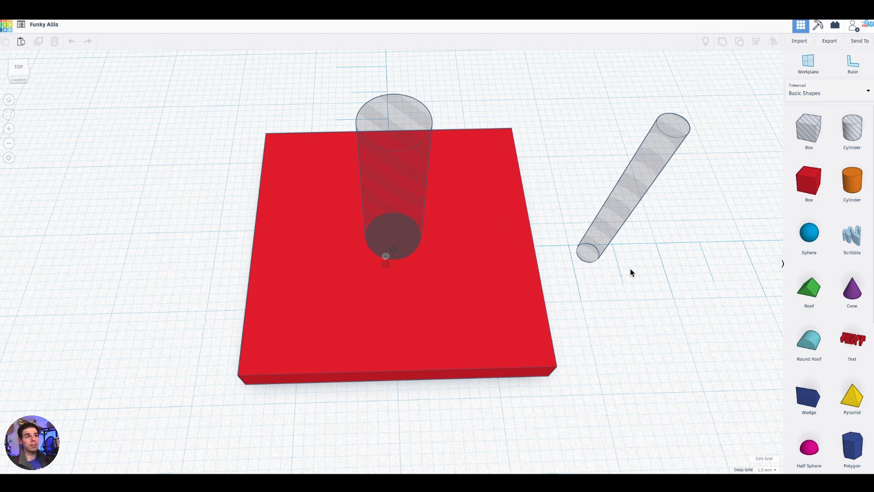
right_drag(631, 271, 518, 284)
click(504, 246)
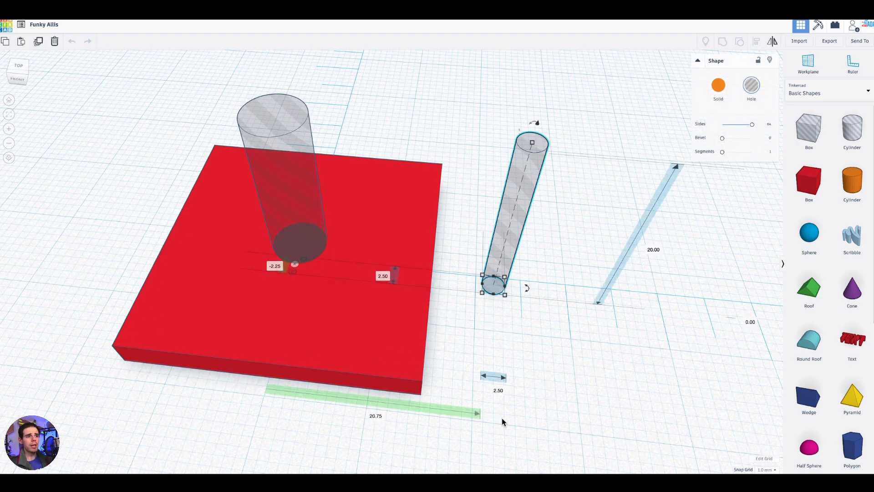
mouse_move(499, 347)
right_down()
mouse_move(515, 355)
mouse_move(406, 332)
mouse_move(303, 326)
mouse_move(392, 316)
mouse_move(382, 316)
mouse_move(468, 336)
right_up()
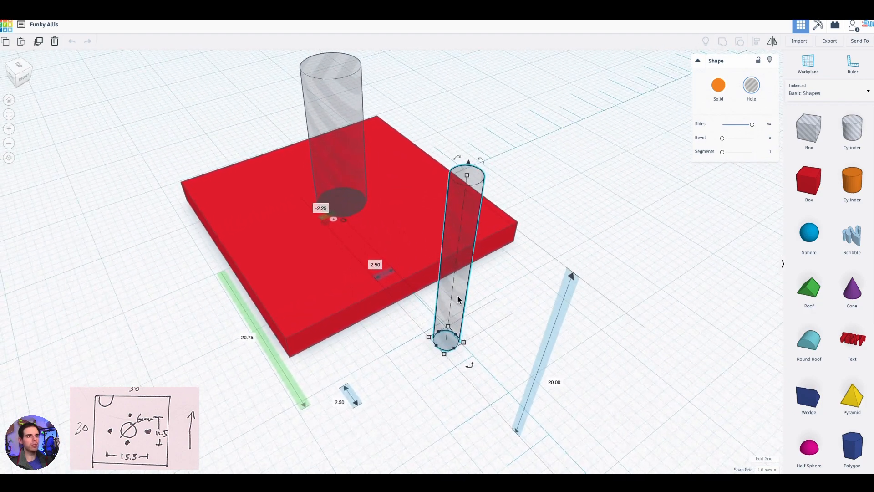
- Make three duplicates of the 2.5 mm cylinder hole and spread them out beside the plate
key(ctrl+d)
drag(455, 318, 582, 288)
alt+drag(460, 301, 365, 377)
right_drag(461, 355, 519, 354)
right_drag(485, 215, 485, 206)
middle_drag(485, 206, 526, 210)
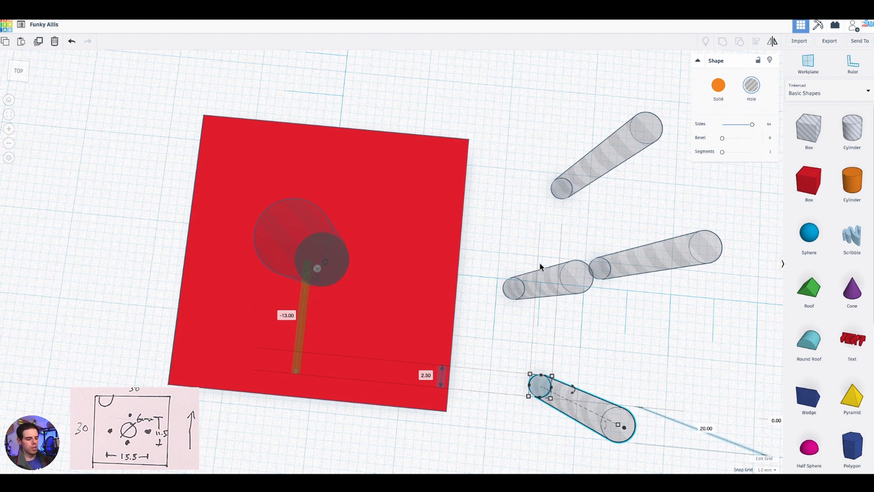
- Move the 2.5 mm cylinder hole nearest the plate closer to it, to ruler offsets of about 19 mm and -1 mm
middle_drag(521, 246, 524, 245)
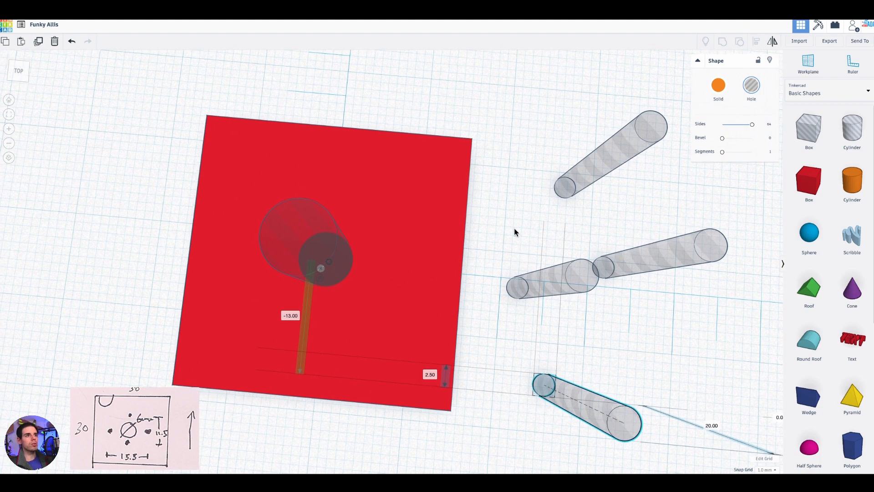
right_drag(514, 229, 499, 218)
middle_drag(499, 217, 599, 237)
right_drag(599, 236, 591, 229)
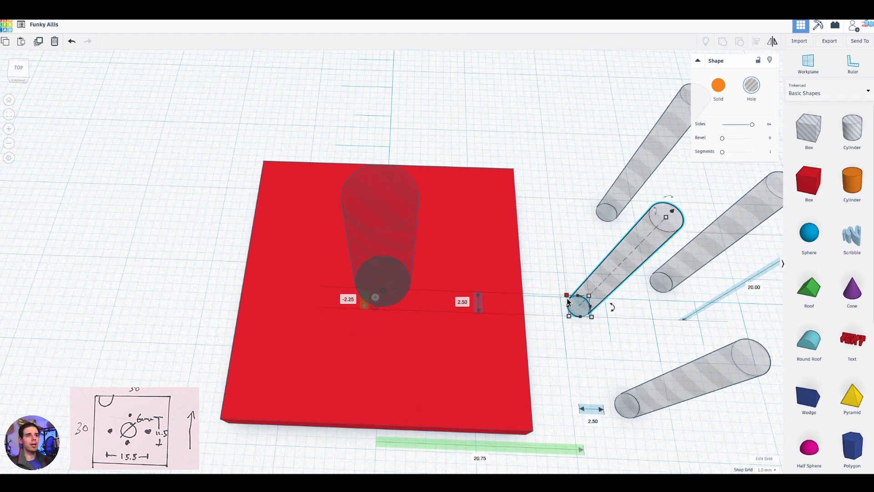
drag(608, 287, 589, 279)
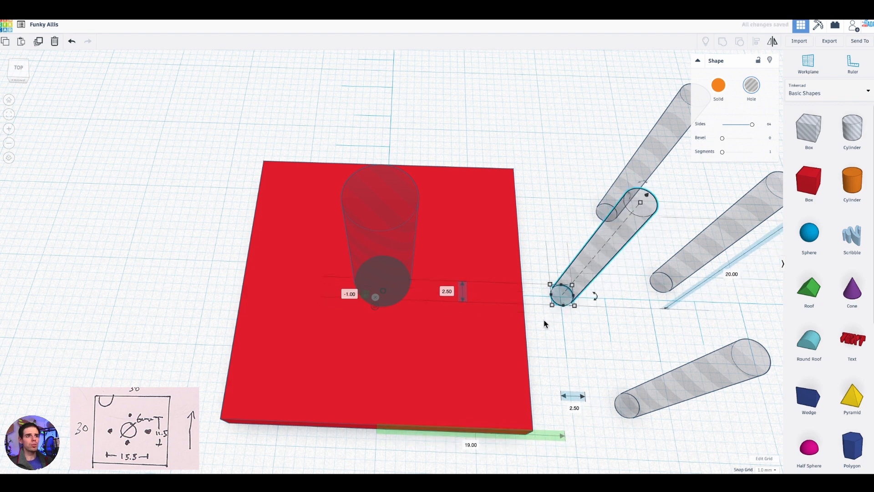
- Set the snap grid to 0.25 mm
right_drag(549, 316, 710, 405)
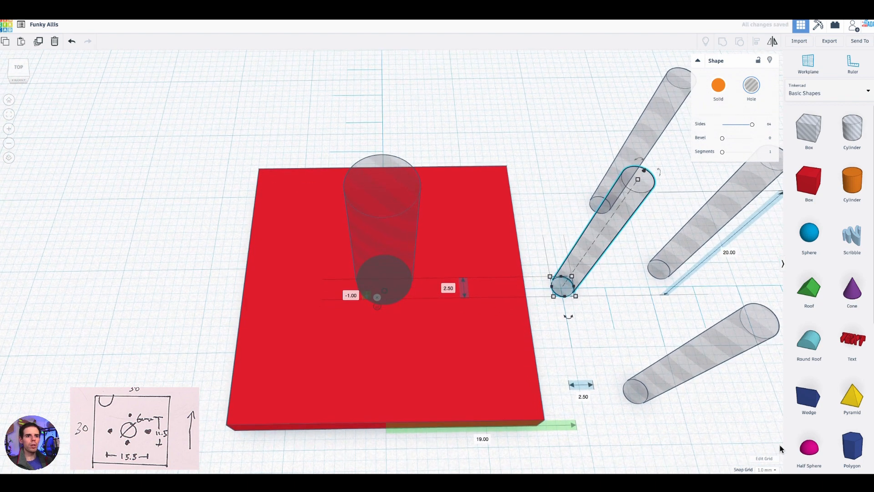
click(776, 470)
click(765, 421)
scroll(590, 335, up, 2)
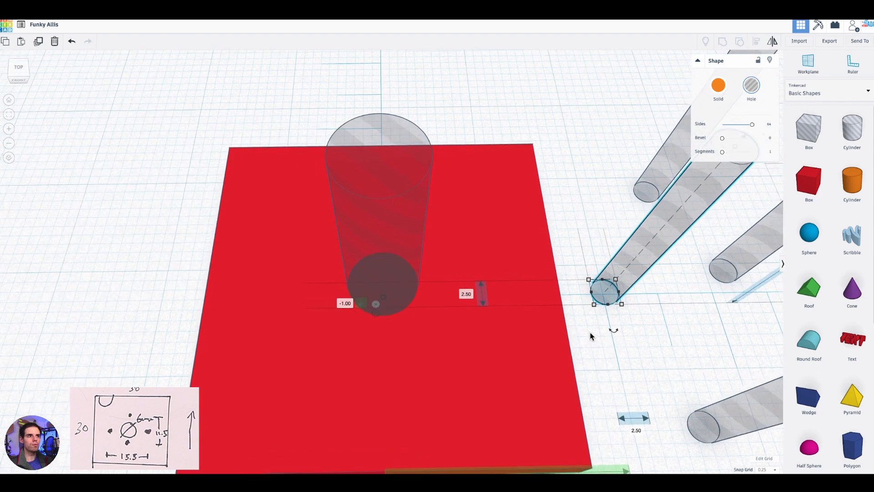
scroll(590, 334, down, 2)
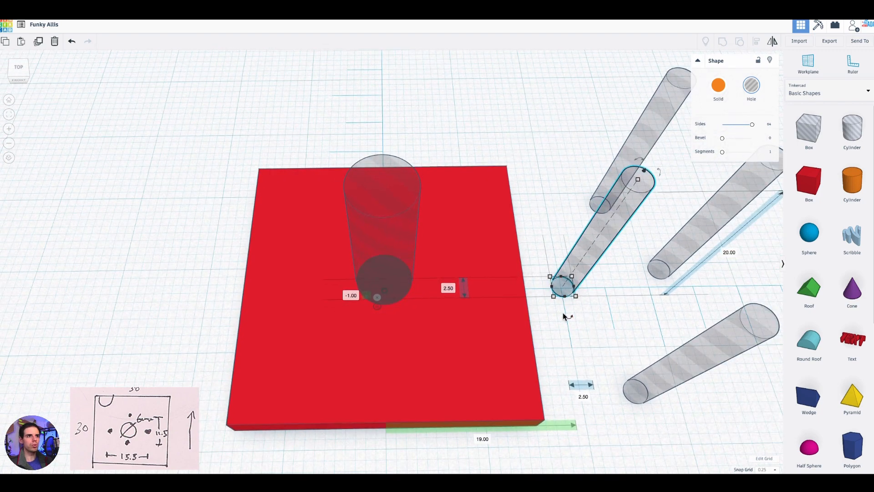
- Set the selected 2.5 mm cylinder hole's depth-direction ruler offset to 0 and switch the ruler to midpoint measuring
right_drag(611, 356, 597, 367)
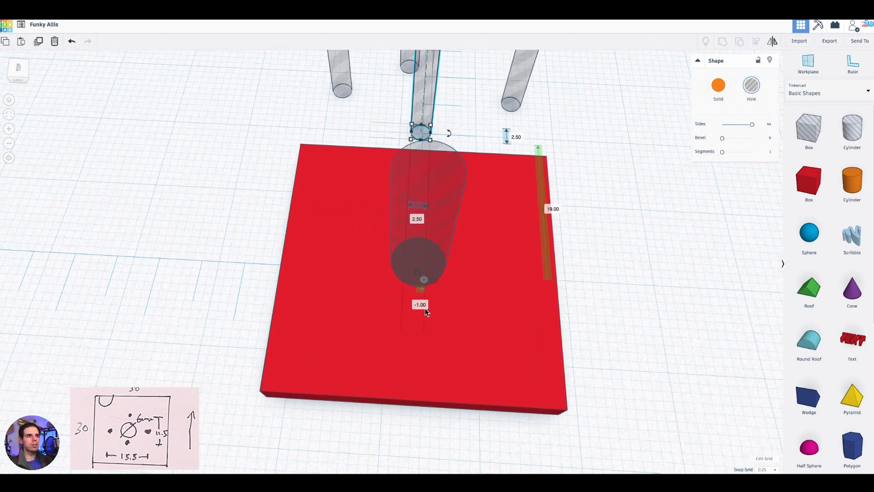
scroll(423, 309, up, 2)
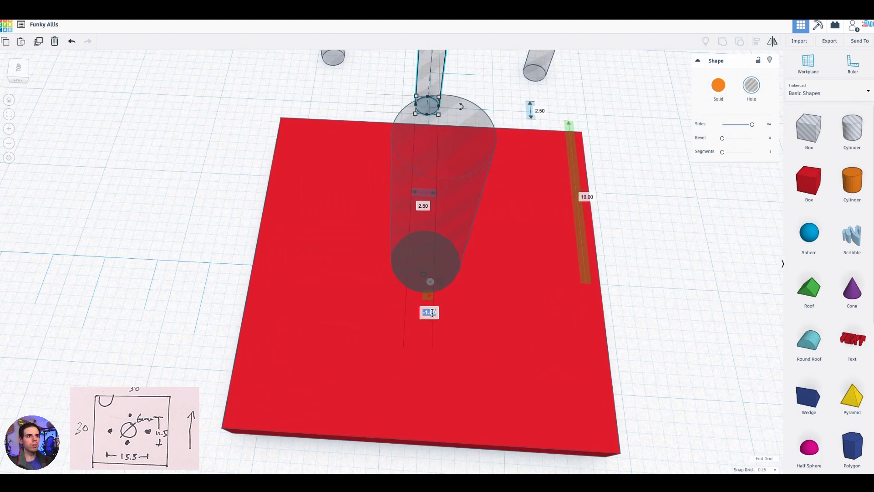
text(0)
key(Return)
right_drag(605, 331, 559, 309)
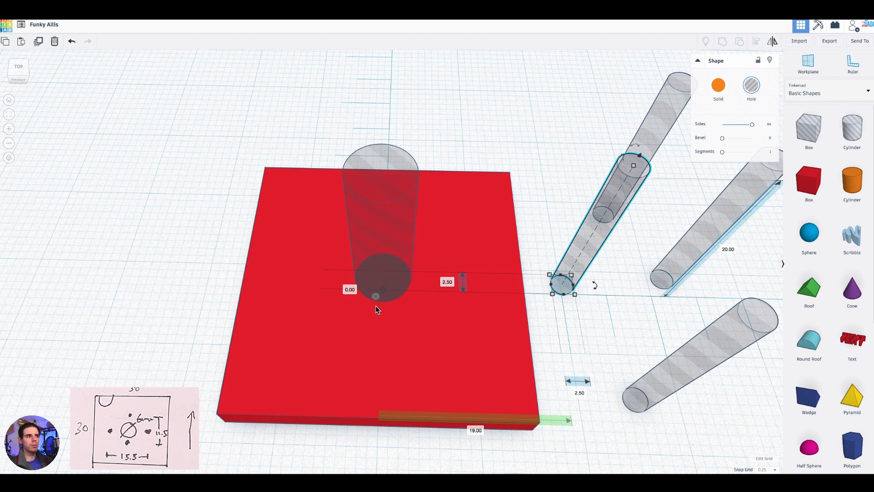
click(376, 306)
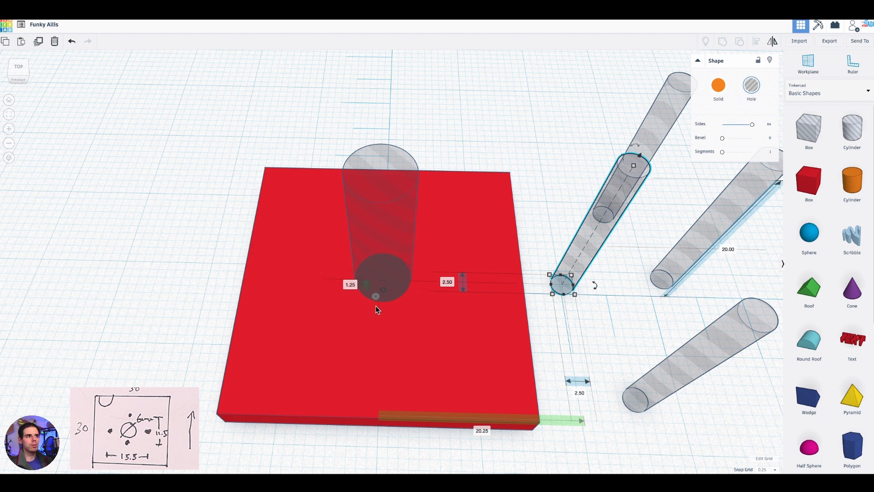
- Centre the selected 2.5 mm cylinder hole with the 6 mm hole by setting its front-to-back midpoint offset to 0
right_drag(548, 339, 650, 343)
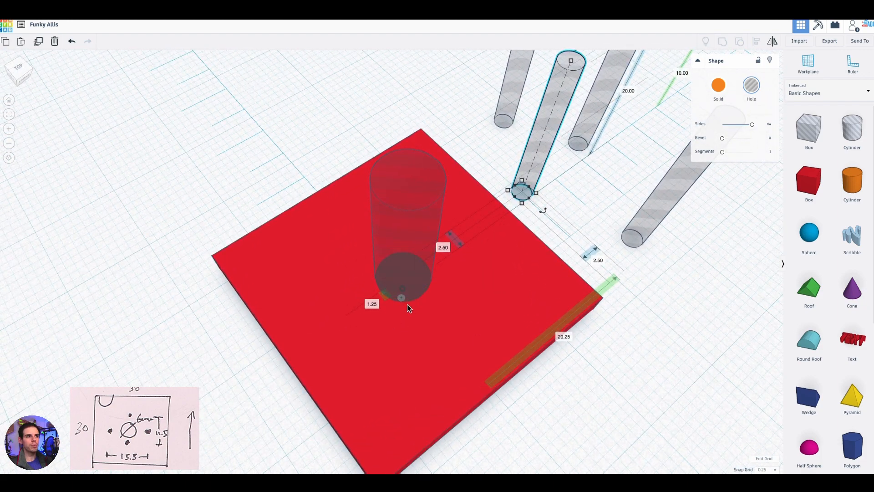
click(371, 303)
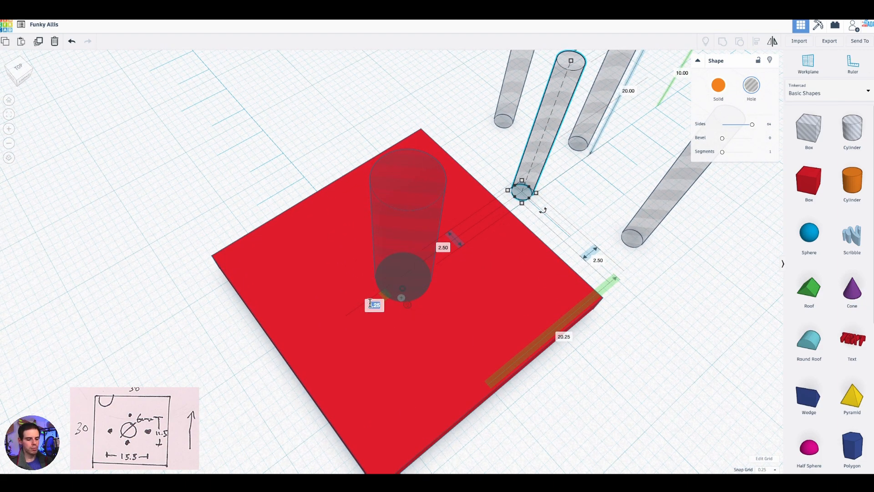
text(0)
key(Return)
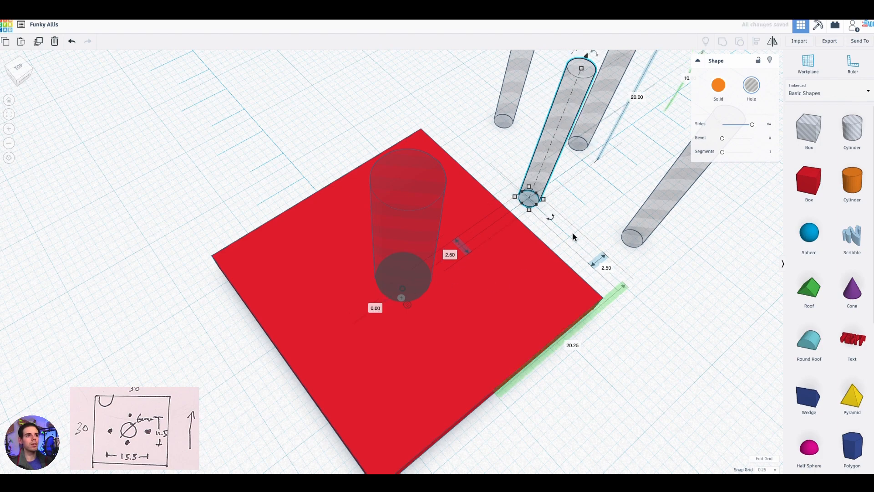
- Set the same 2.5 mm hole's sideways midpoint offset to 7.75 mm, placing it on the plate
right_drag(557, 272, 389, 288)
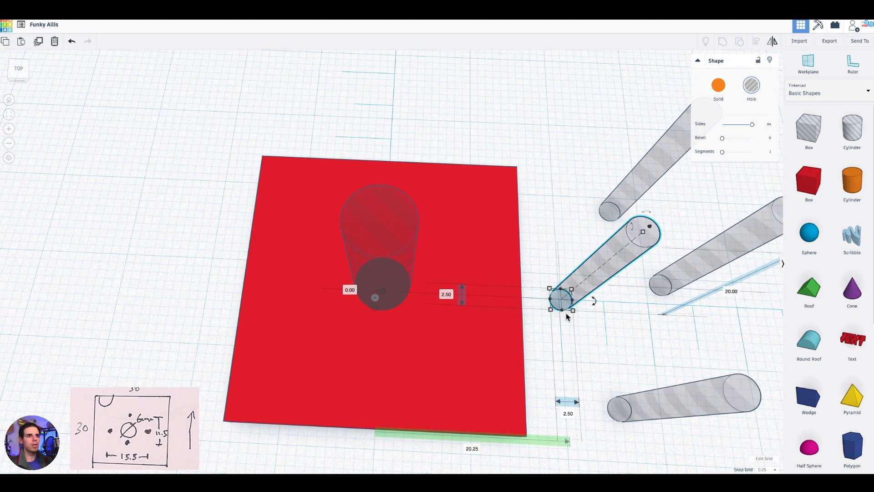
right_drag(590, 419, 601, 377)
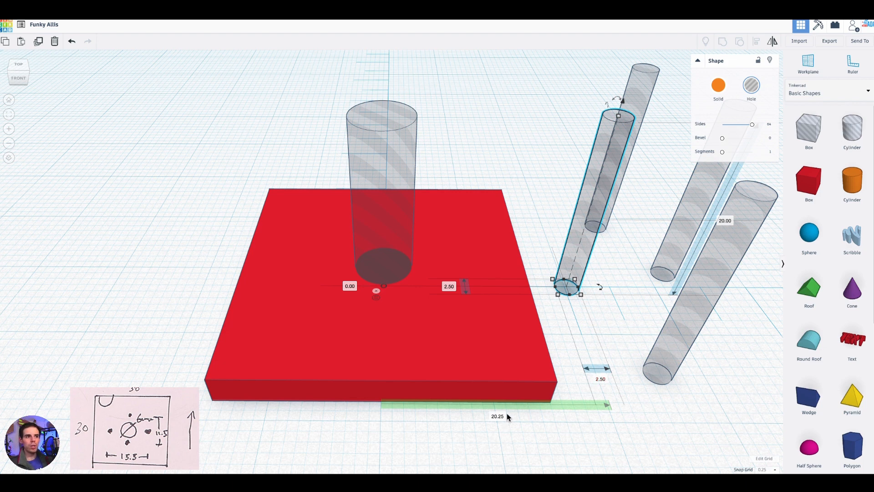
mouse_move(607, 289)
right_down()
mouse_move(604, 310)
mouse_move(614, 287)
mouse_move(612, 301)
mouse_move(602, 291)
right_up()
right_drag(560, 458, 480, 386)
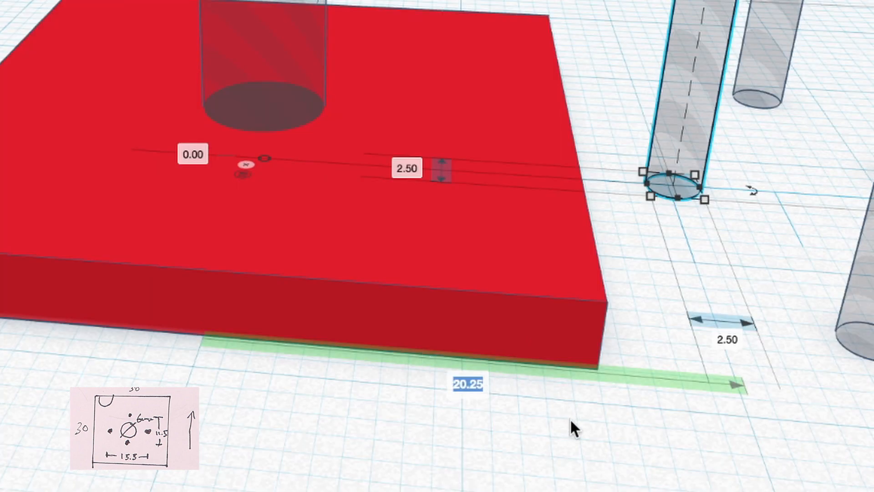
text(7.75)
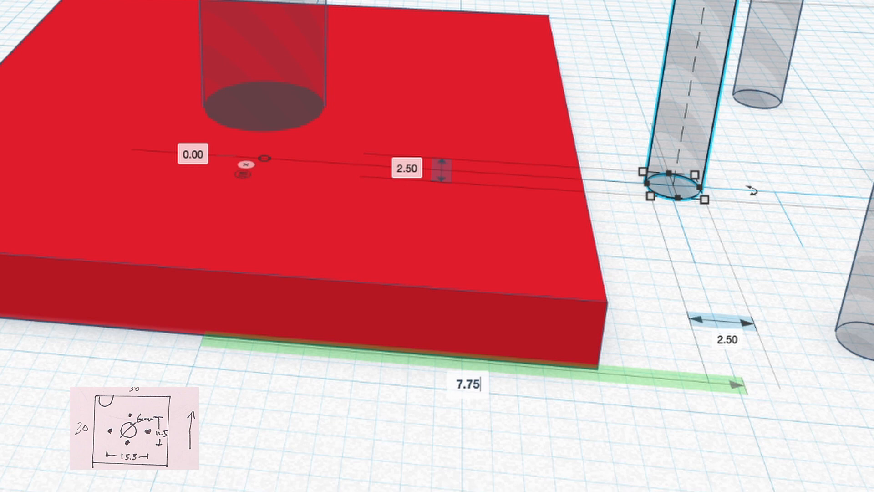
key(Return)
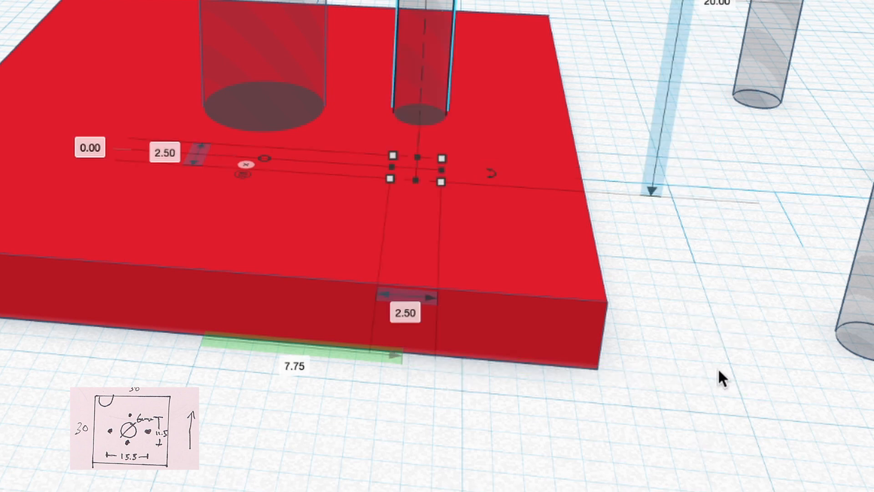
- Move a second 2.5 mm cylinder hole closer to the plate and set its front-to-back midpoint offset to 0
right_drag(692, 237, 726, 397)
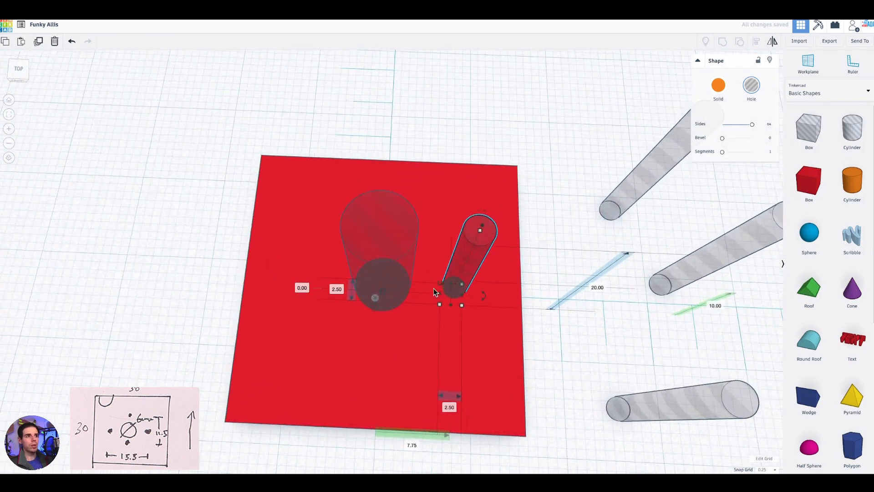
right_drag(570, 340, 581, 315)
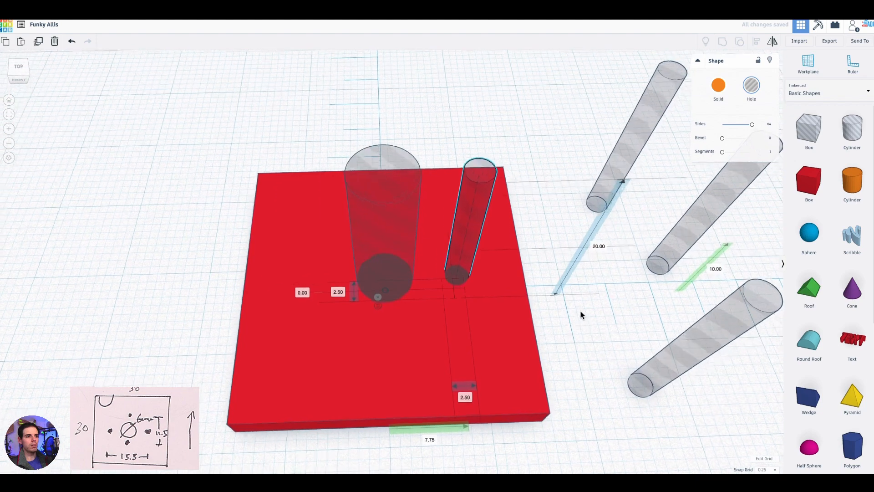
click(669, 251)
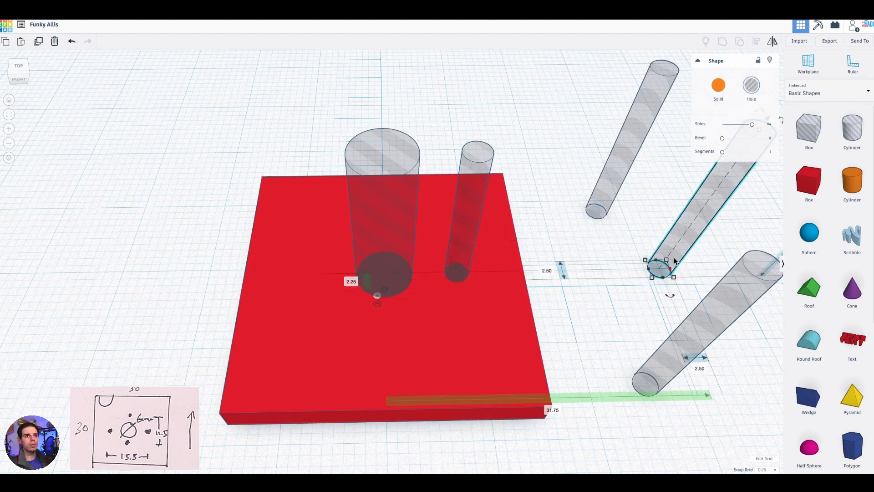
drag(680, 245, 581, 263)
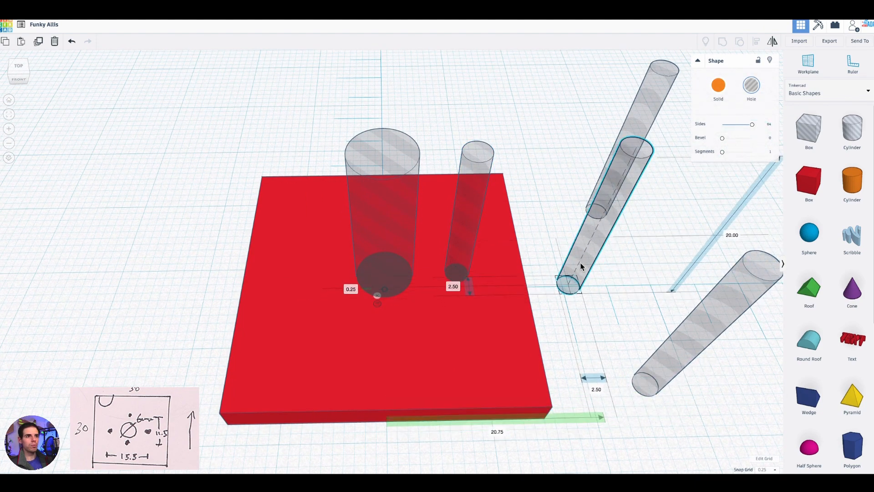
right_drag(553, 250, 595, 251)
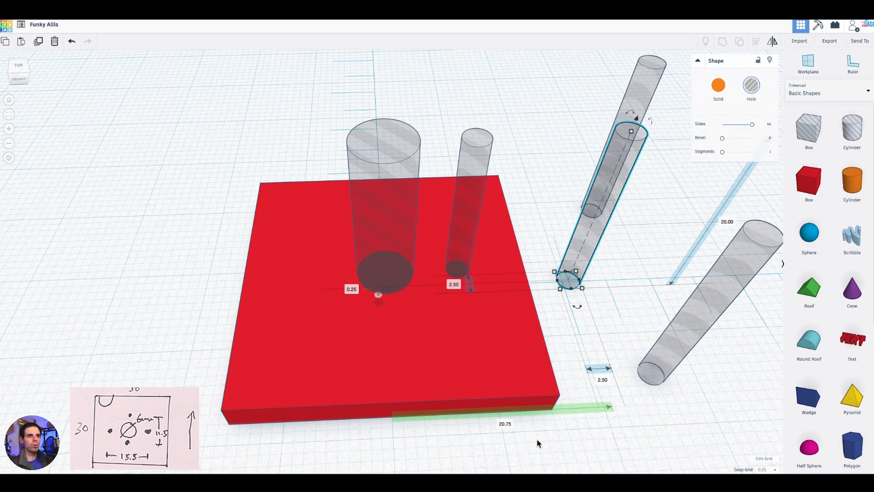
right_drag(518, 432, 548, 436)
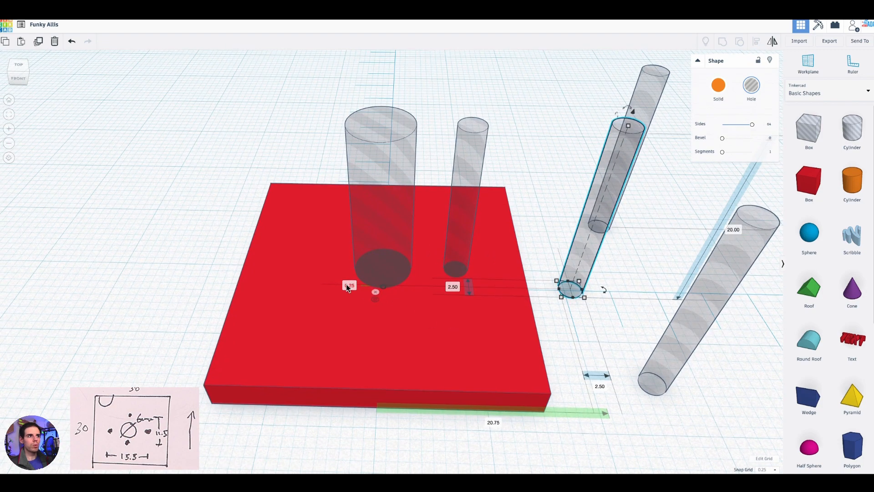
right_drag(201, 287, 371, 302)
click(371, 301)
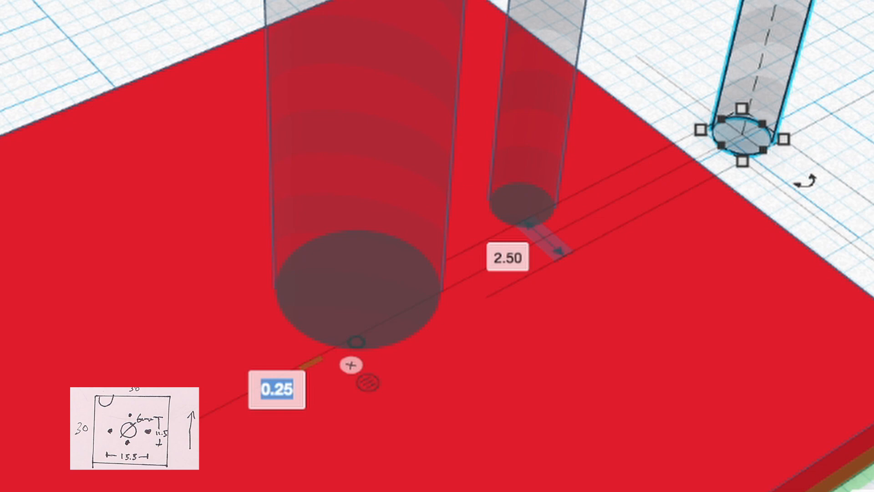
text(0)
key(Return)
- Set the second 2.5 mm hole's sideways midpoint offset to -7.75 mm, opposite the first one
right_drag(630, 339, 579, 266)
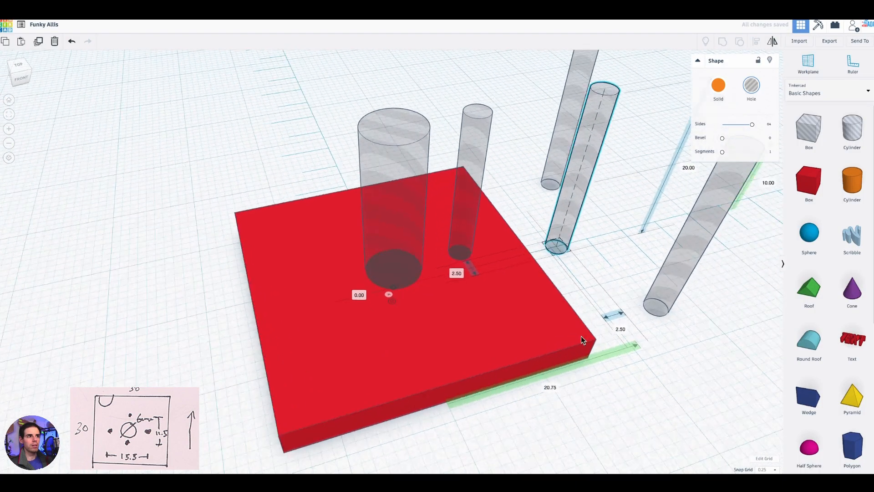
right_drag(531, 234, 552, 246)
click(469, 406)
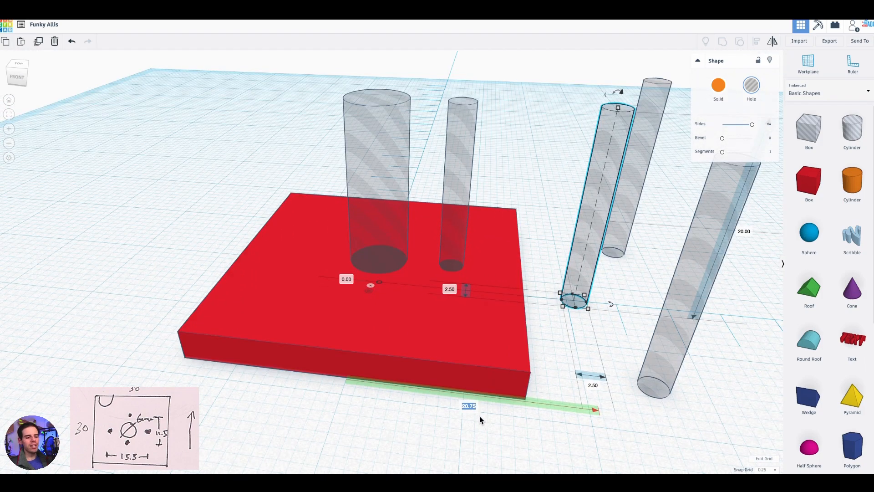
right_drag(479, 416, 506, 415)
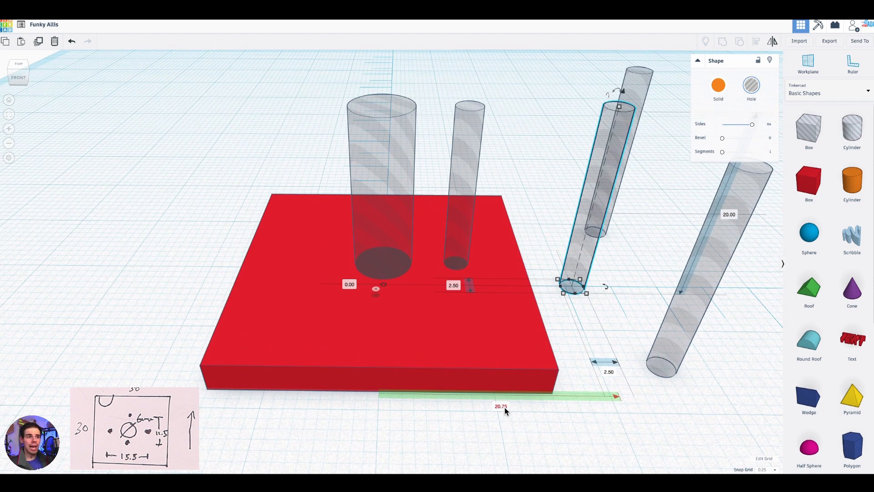
click(504, 406)
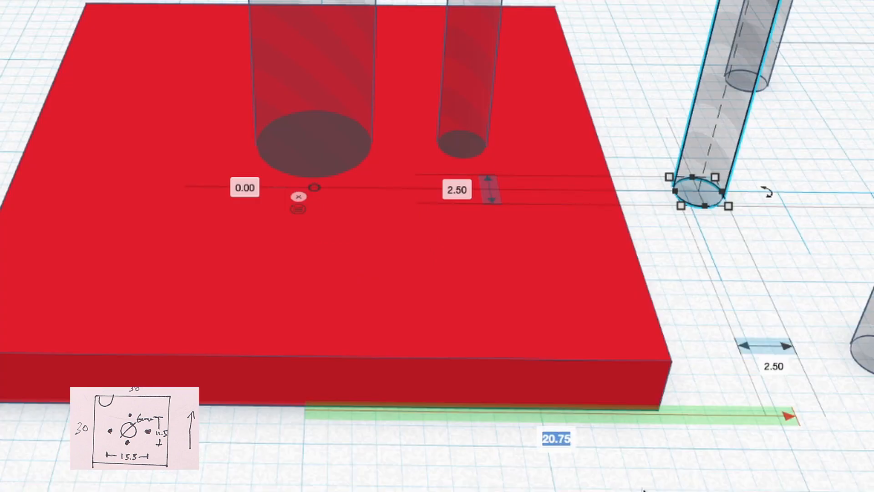
key(BackSpace)
text(-7.75)
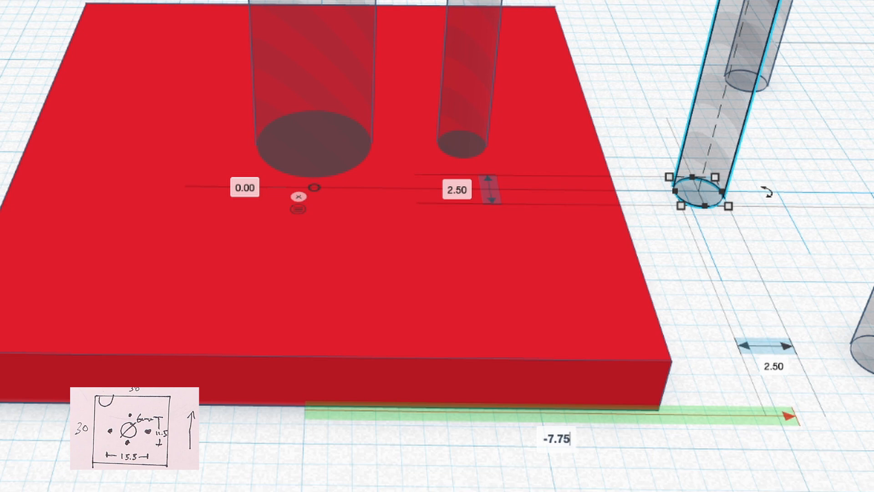
key(Return)
- Move a third 2.5 mm cylinder hole behind the plate, at sideways offset 0 and about 19 mm from the centre
right_drag(648, 2, 554, 260)
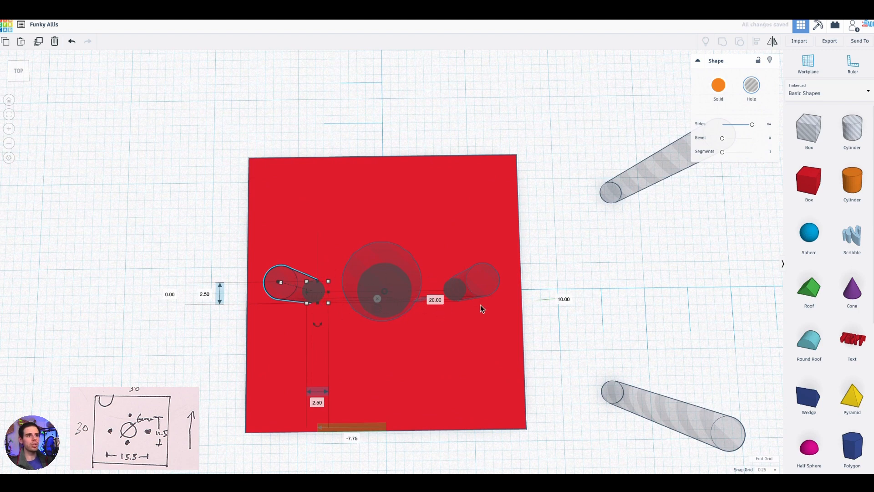
right_drag(587, 352, 634, 243)
drag(633, 215, 388, 102)
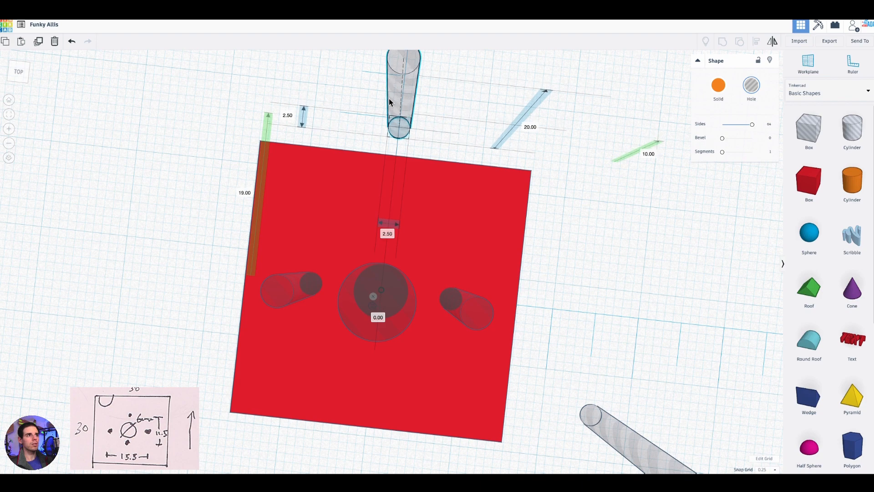
- Set the third 2.5 mm hole's front-to-back midpoint offset to 5.75 mm
right_drag(246, 242, 428, 367)
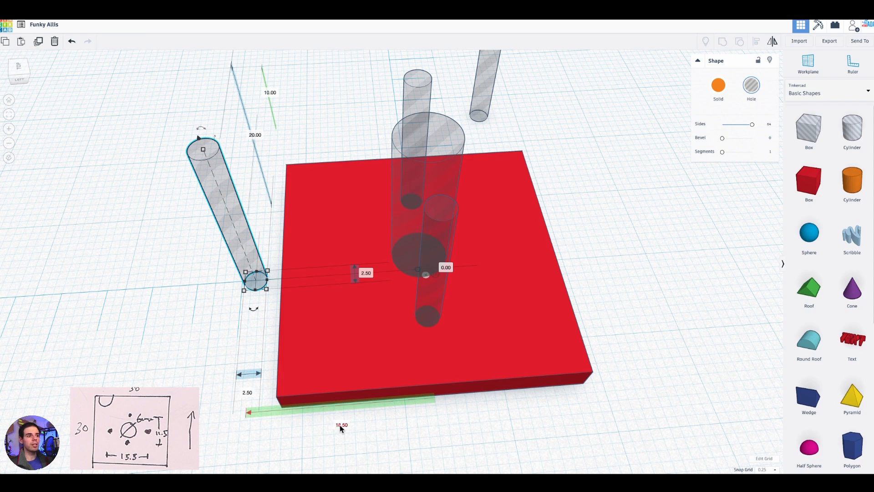
right_drag(403, 440, 381, 430)
click(325, 416)
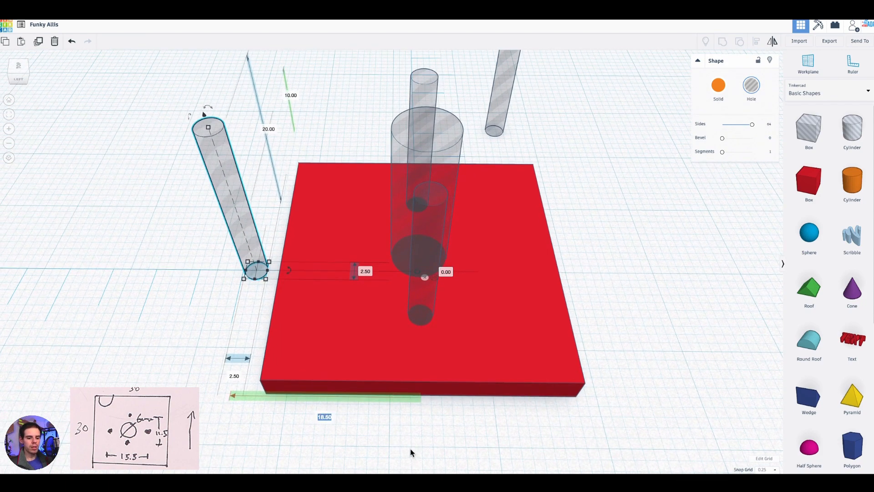
text(5)
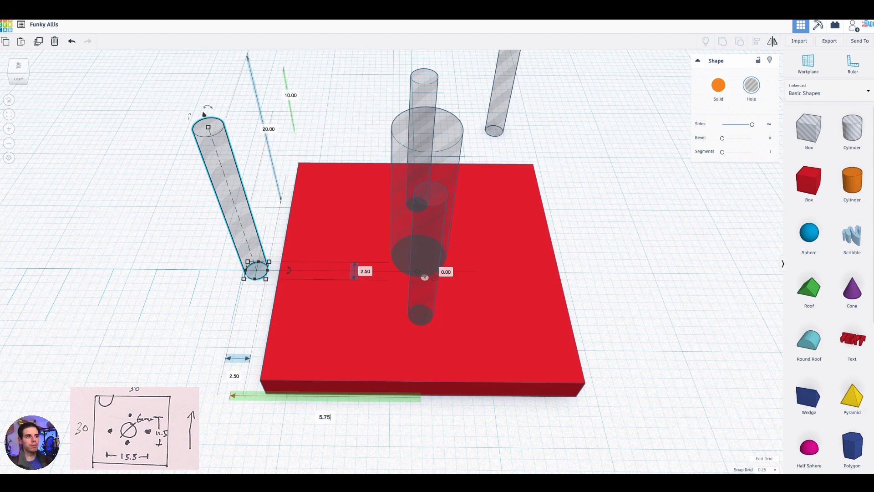
text(.75)
key(Return)
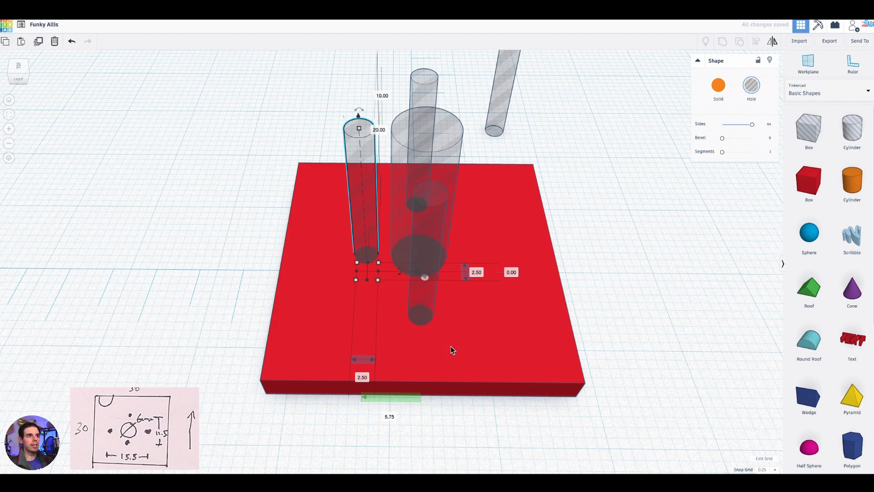
- Move the last 2.5 mm cylinder hole in front of the plate, about 17.5 mm from the centre, and set its sideways offset to 0
drag(590, 240, 479, 393)
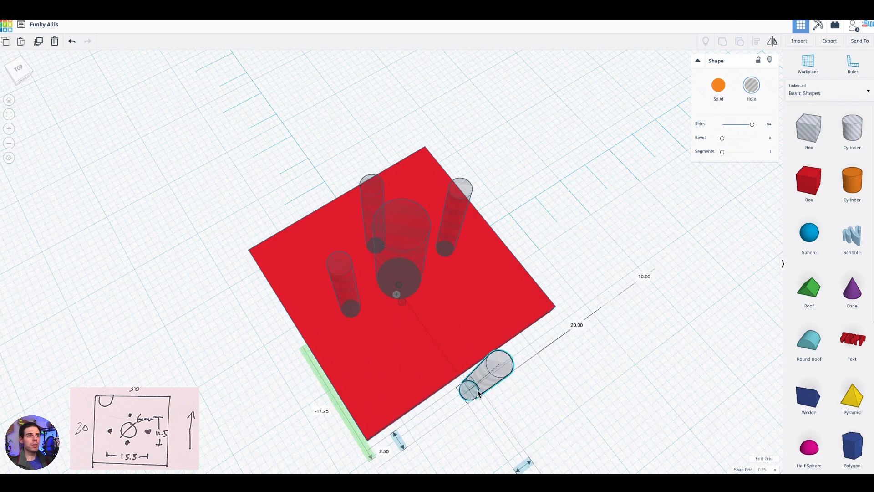
right_drag(510, 435, 541, 362)
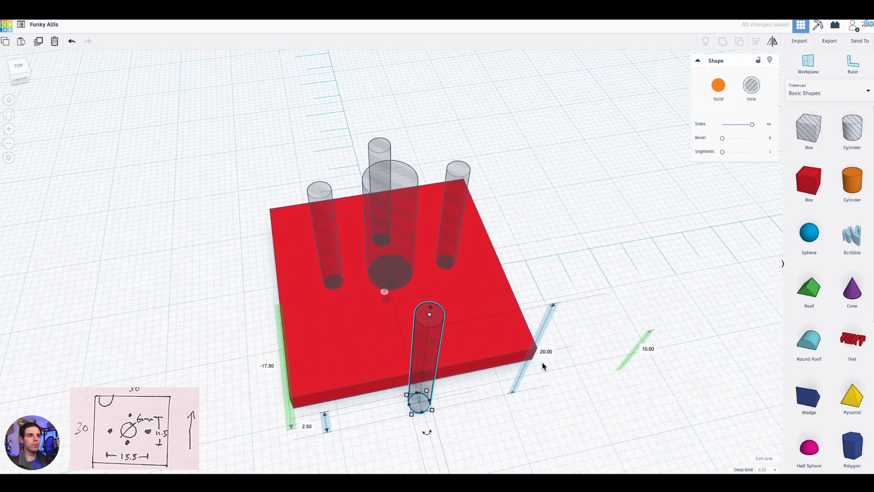
middle_drag(550, 363, 606, 261)
right_drag(606, 262, 523, 329)
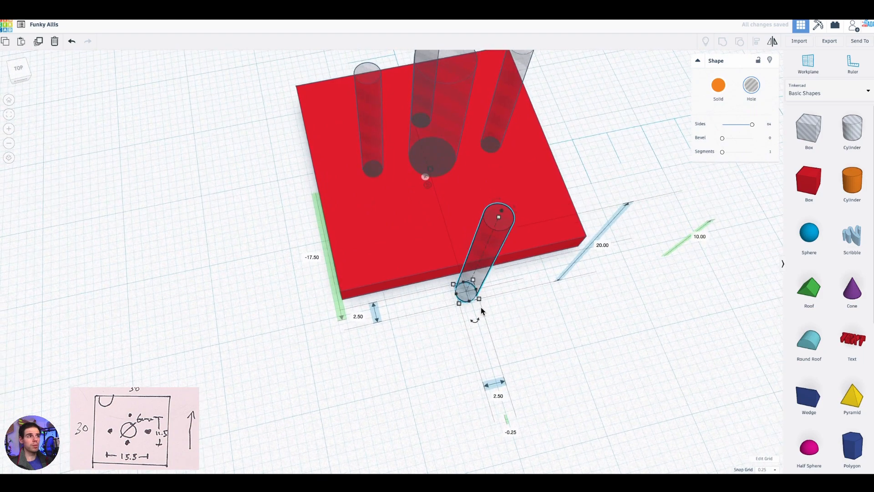
right_drag(366, 321, 540, 325)
click(426, 445)
text(0)
key(Return)
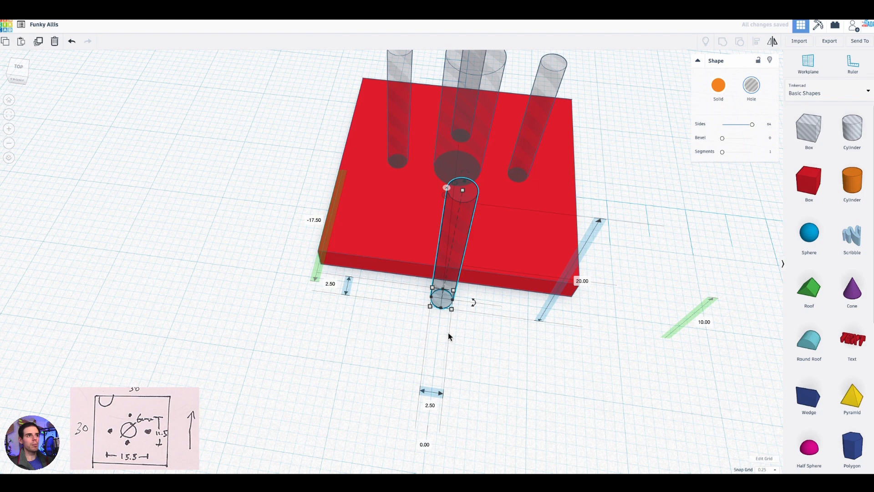
- Set the last hole's front-to-back midpoint offset to the negative of the rear hole's 5.75 mm
right_drag(418, 350, 413, 360)
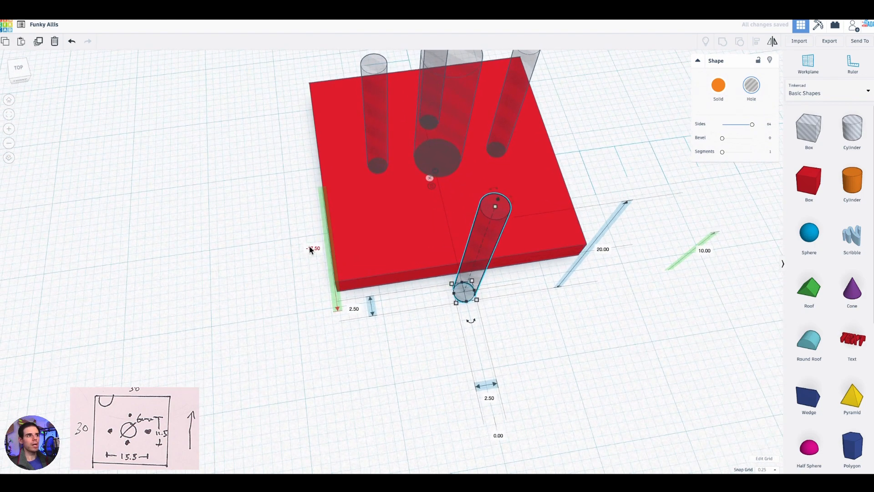
right_drag(293, 325, 369, 336)
click(358, 315)
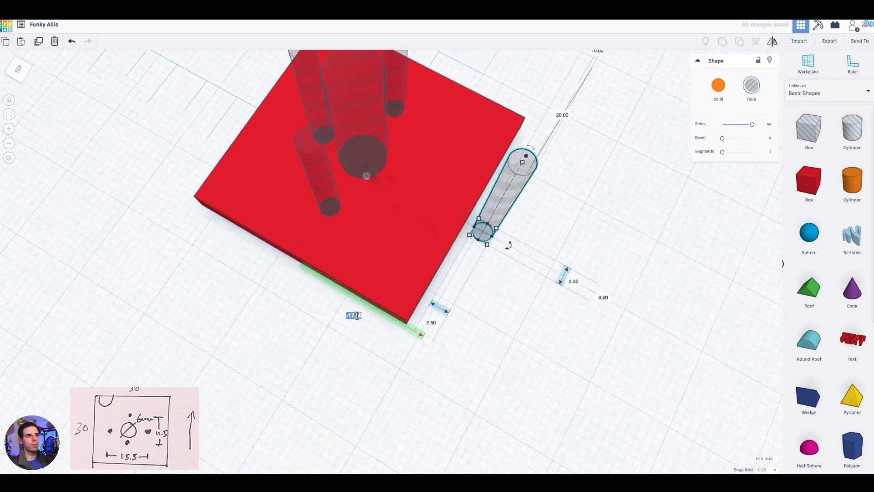
key(BackSpace)
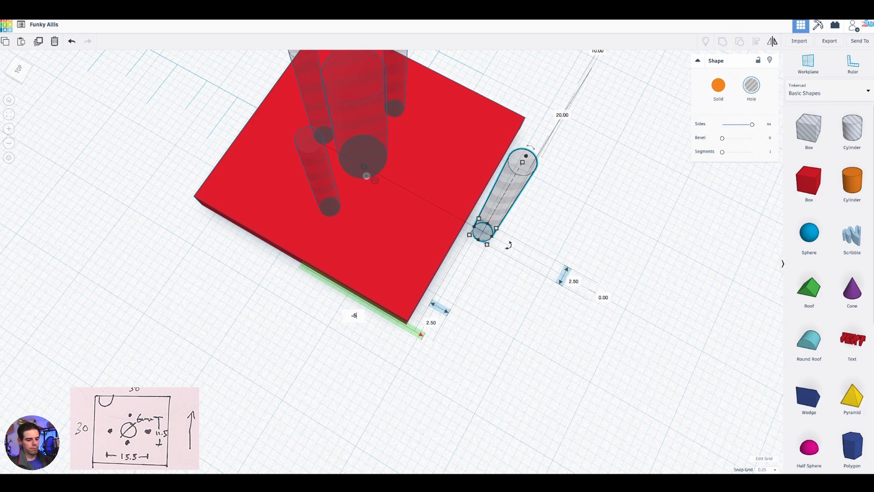
- Select all shapes and group the plate with the five cylinder holes to cut them through it
right_drag(535, 380, 413, 295)
middle_drag(664, 189, 632, 206)
right_drag(632, 206, 649, 199)
right_drag(457, 368, 334, 308)
key(ctrl+a)
drag(605, 157, 310, 360)
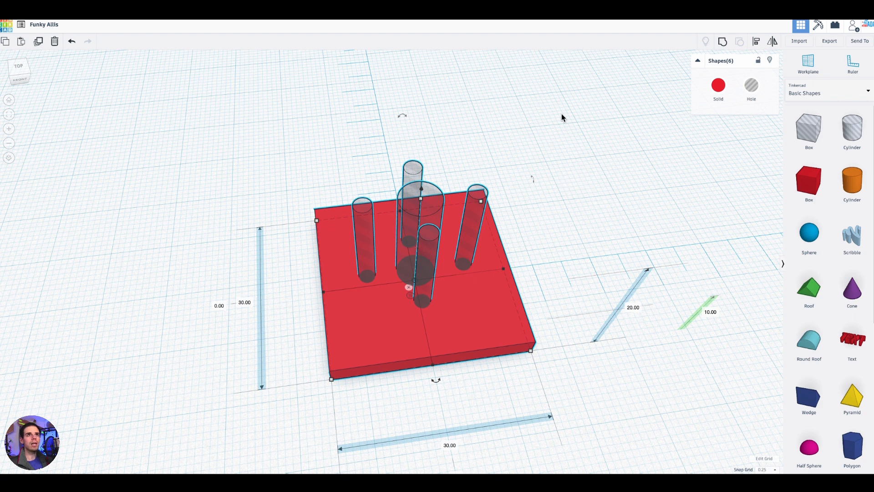
click(723, 43)
right_drag(523, 128, 579, 146)
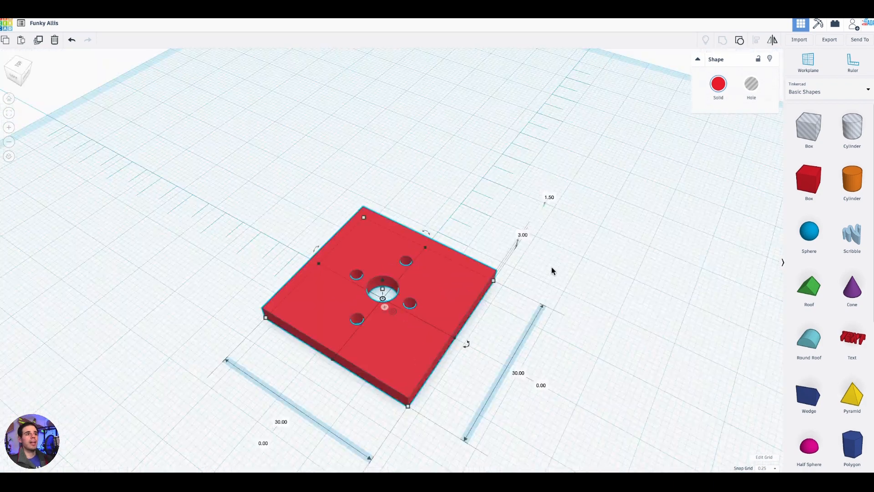
right_drag(500, 209, 378, 273)
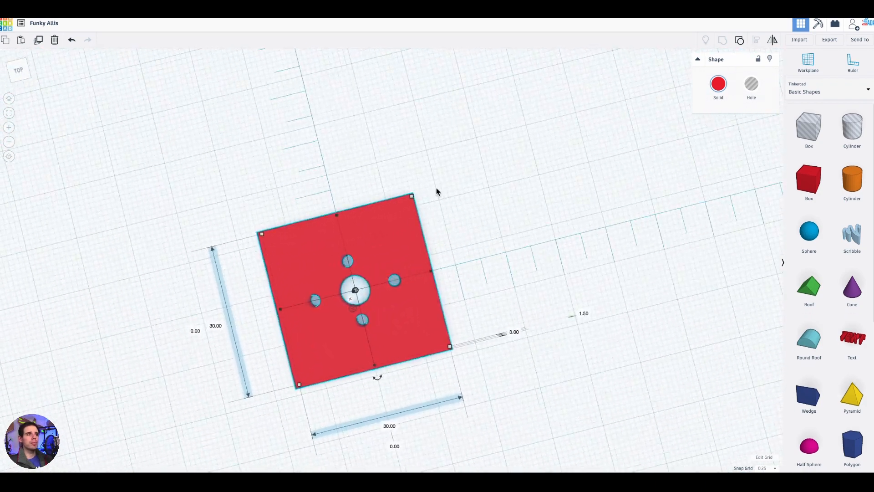
middle_drag(469, 188, 624, 190)
right_drag(624, 191, 580, 197)
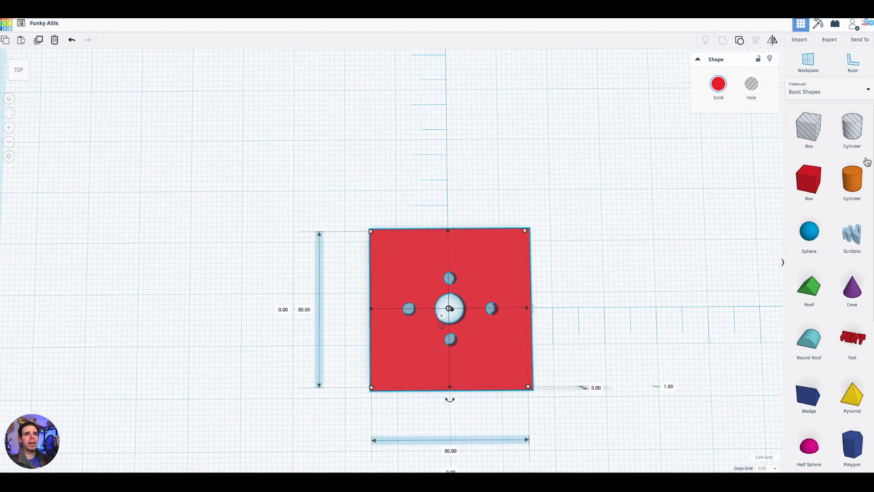
- Place a cylinder hole behind the plate, about 6.5 mm off centre sideways, and raise its number of sides to the maximum
drag(855, 135, 413, 153)
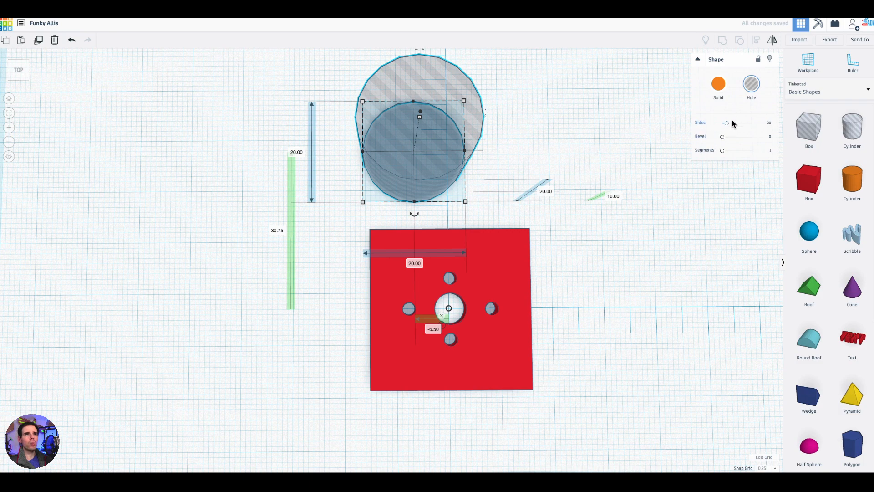
drag(727, 123, 775, 127)
scroll(507, 187, up, 3)
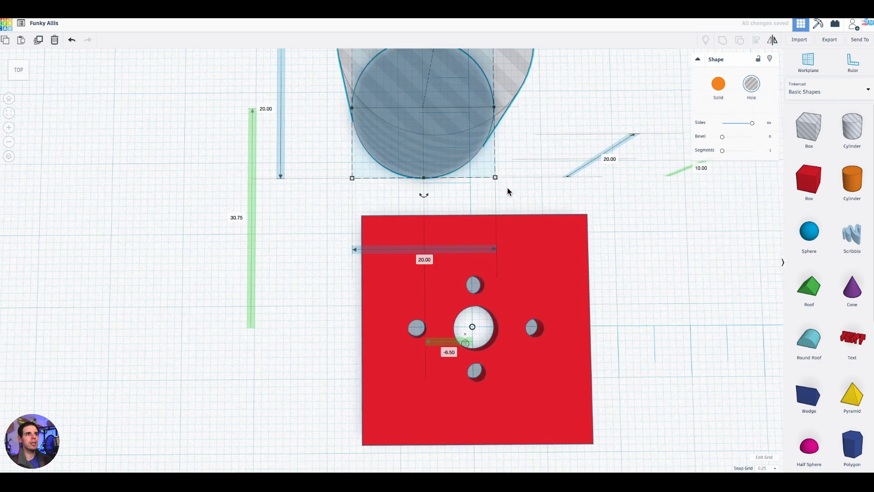
- Shrink the cylinder hole to about 8.25 by 6.75 mm, overlapping the plate's rear edge near the left corner
scroll(474, 123, down, 2)
drag(473, 81, 418, 230)
scroll(423, 231, up, 3)
right_drag(501, 184, 493, 191)
scroll(478, 183, up, 3)
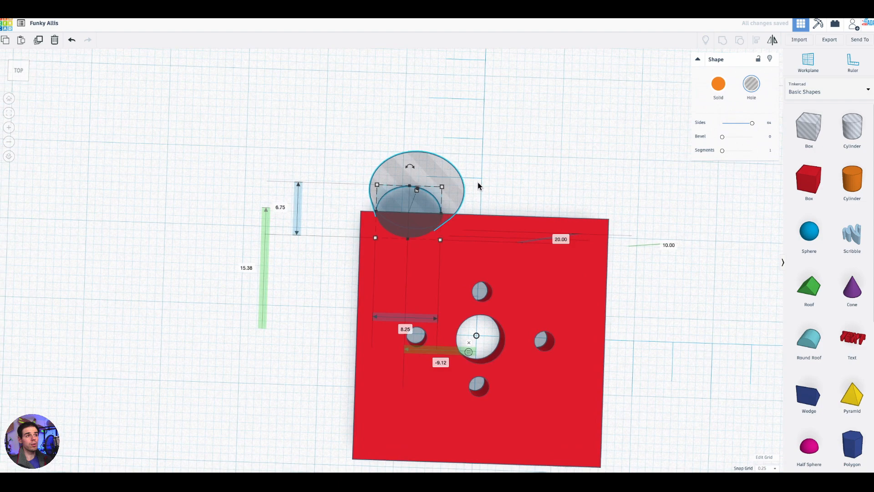
right_drag(503, 184, 508, 184)
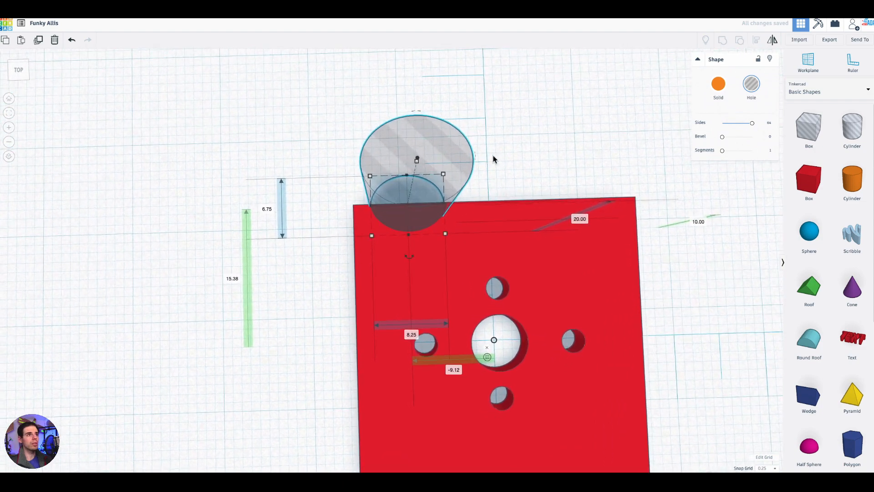
scroll(492, 156, down, 3)
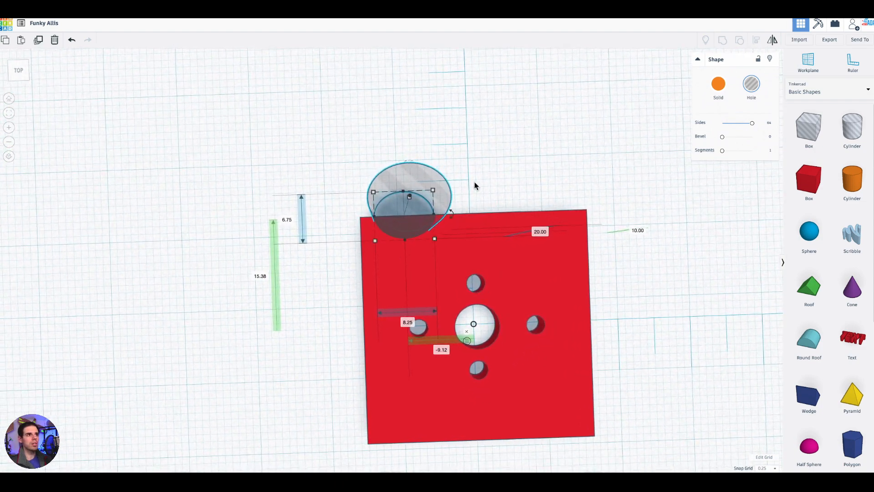
- Shift the cylinder hole slightly farther onto the plate, to a front-to-back midpoint offset of about 15 mm
right_drag(382, 207, 522, 136)
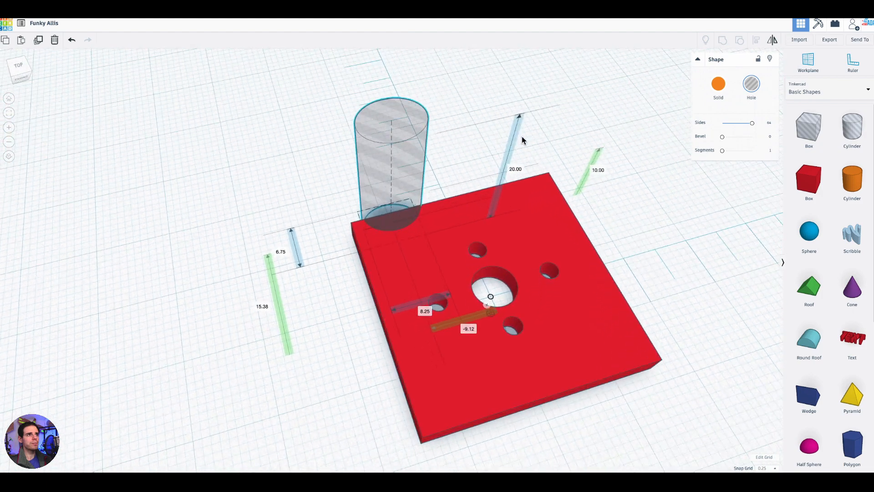
right_drag(480, 166, 435, 314)
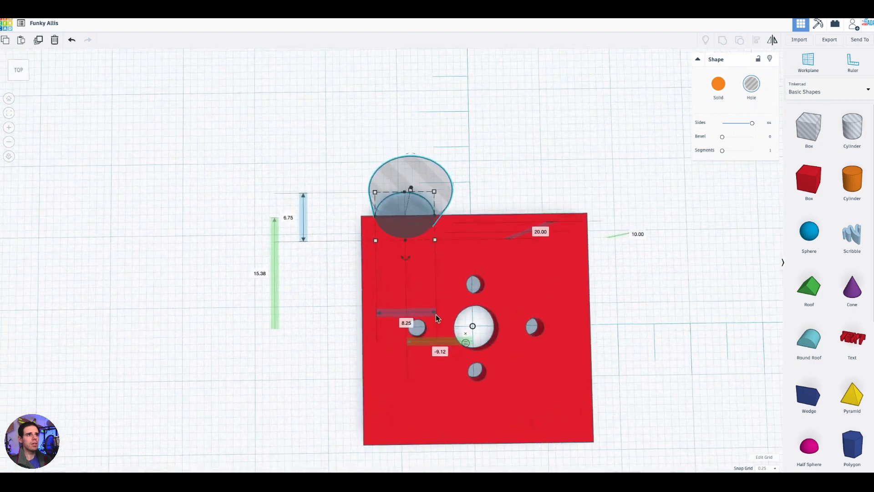
right_drag(574, 154, 484, 203)
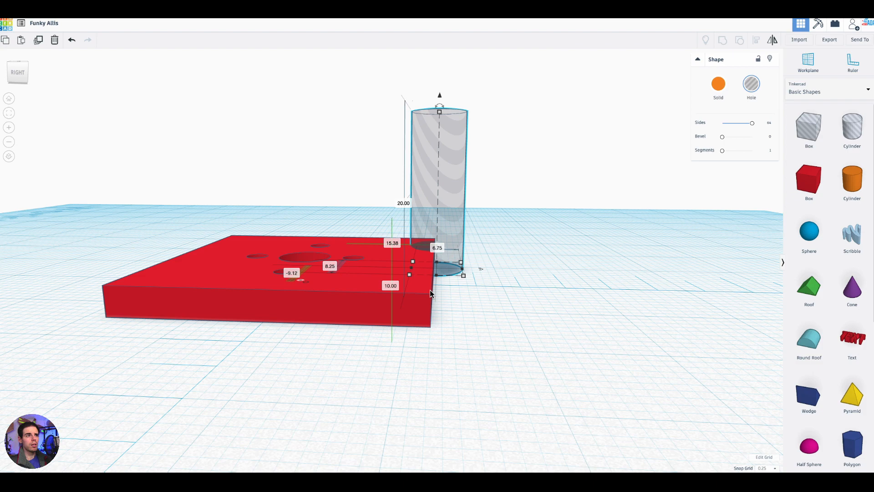
right_drag(438, 329, 615, 450)
right_drag(307, 248, 336, 291)
drag(409, 229, 409, 234)
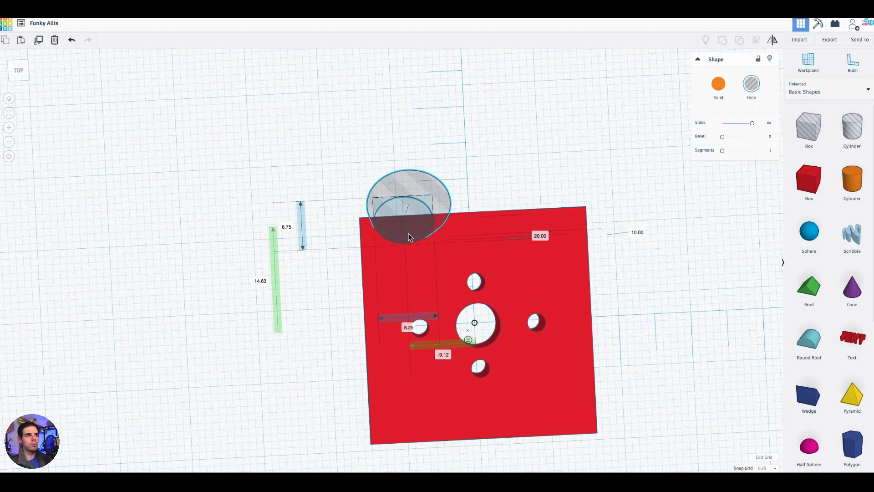
drag(409, 234, 409, 232)
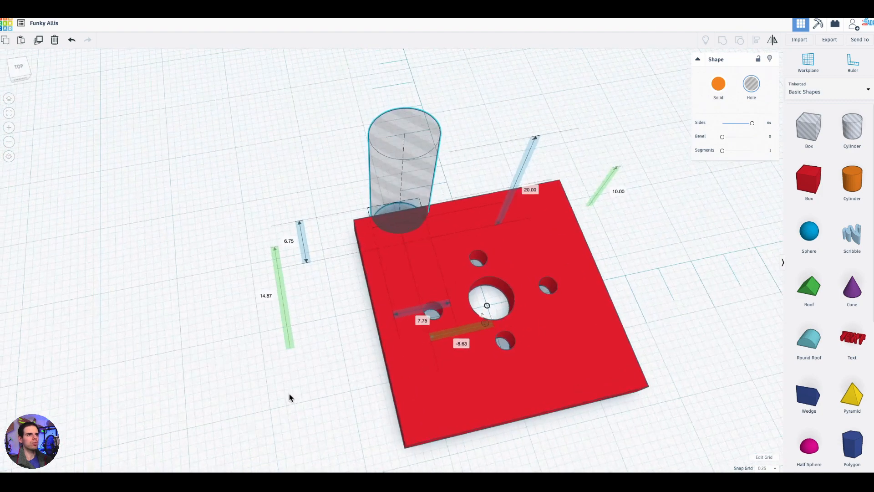
- Select the plate and the cylinder hole and group them to cut a rounded notch into the rear edge
right_drag(290, 395, 274, 412)
drag(617, 138, 358, 299)
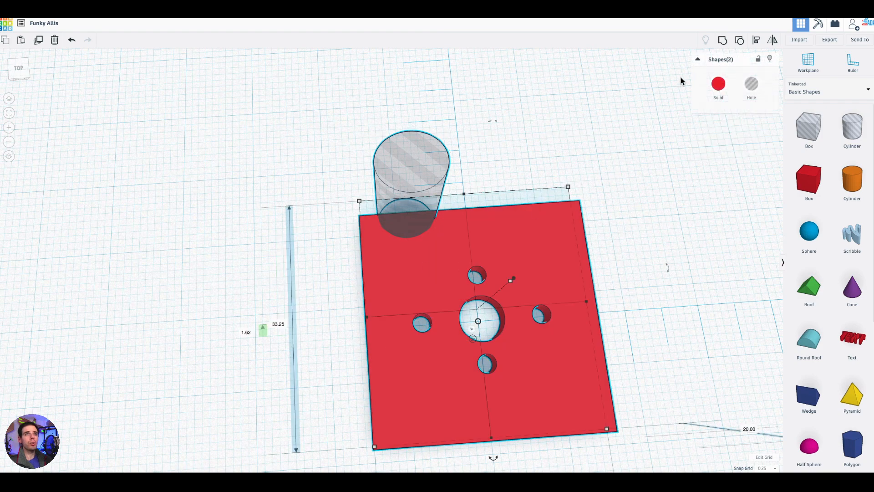
click(723, 41)
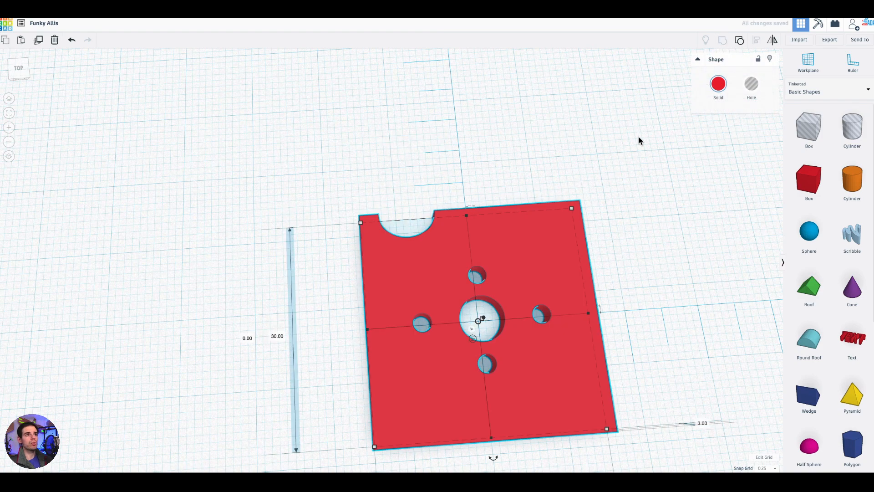
- Examine the notched plate from above and at an angle, checking the notch and the hole pattern
right_drag(648, 186, 637, 213)
middle_drag(611, 187, 593, 182)
right_drag(593, 181, 589, 191)
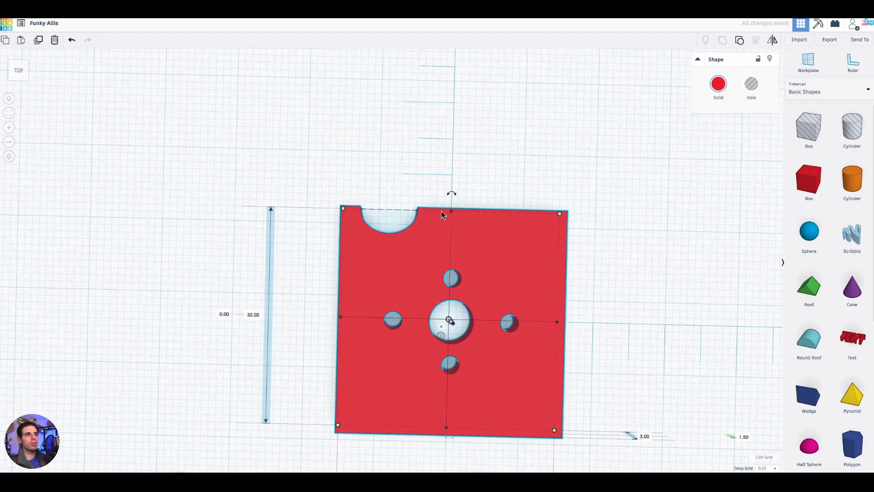
right_drag(403, 214, 583, 293)
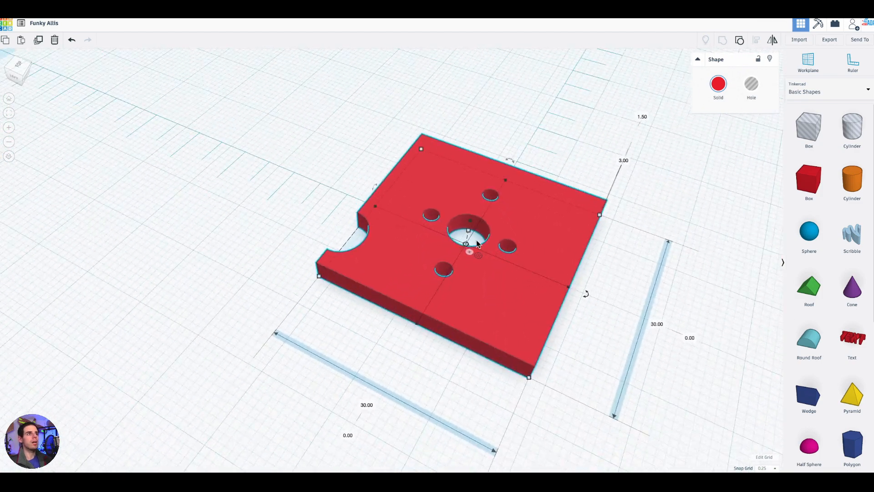
right_drag(390, 380, 181, 389)
right_drag(583, 289, 573, 302)
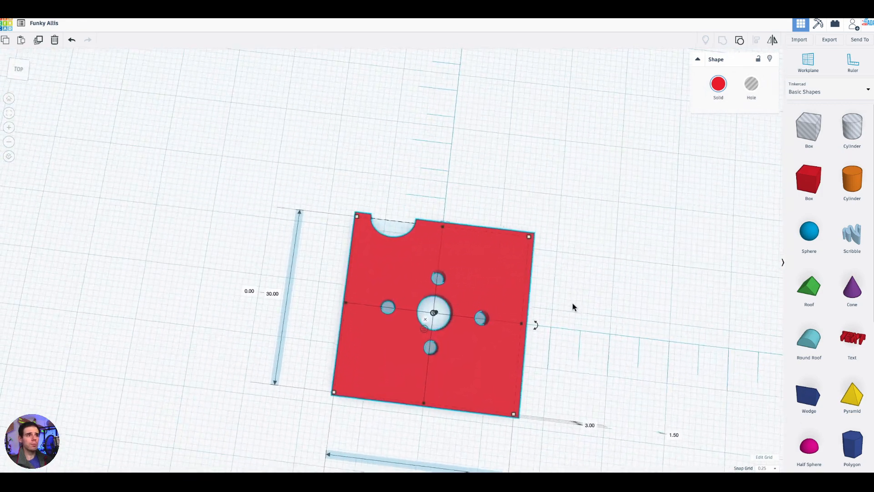
middle_drag(573, 303, 532, 228)
right_drag(532, 228, 569, 260)
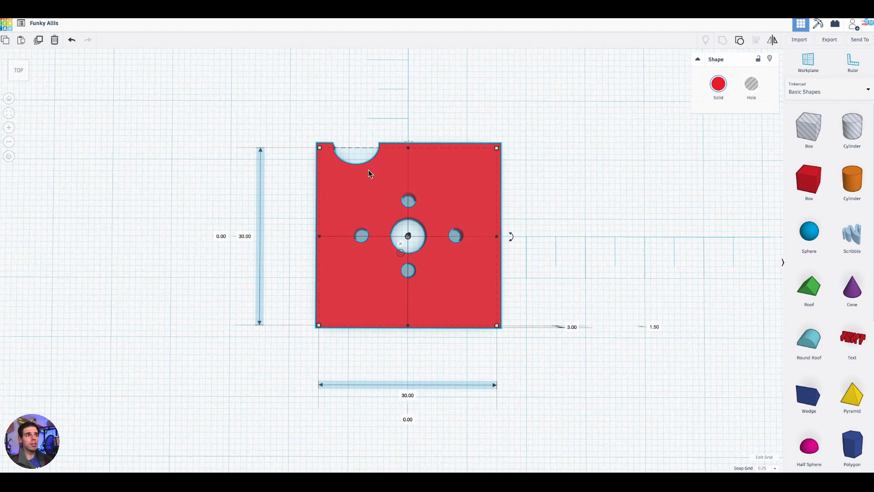
scroll(554, 261, down, 2)
right_drag(533, 189, 531, 194)
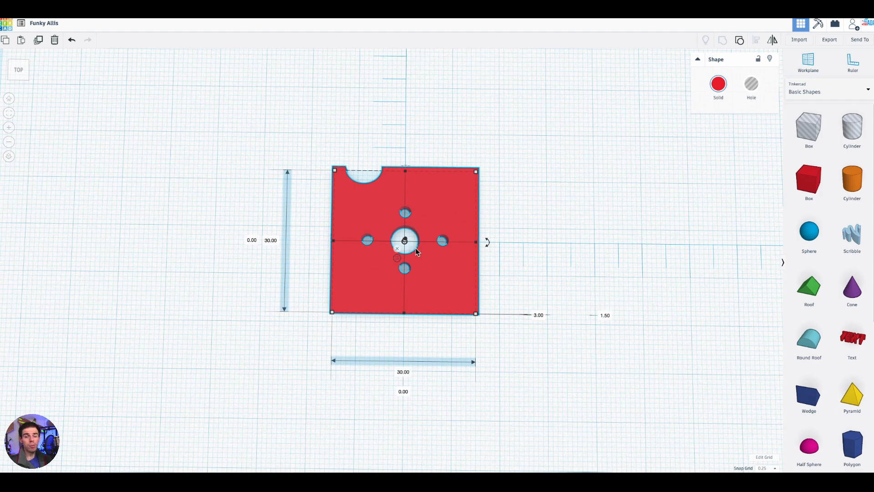
scroll(425, 258, up, 2)
right_drag(589, 301, 682, 323)
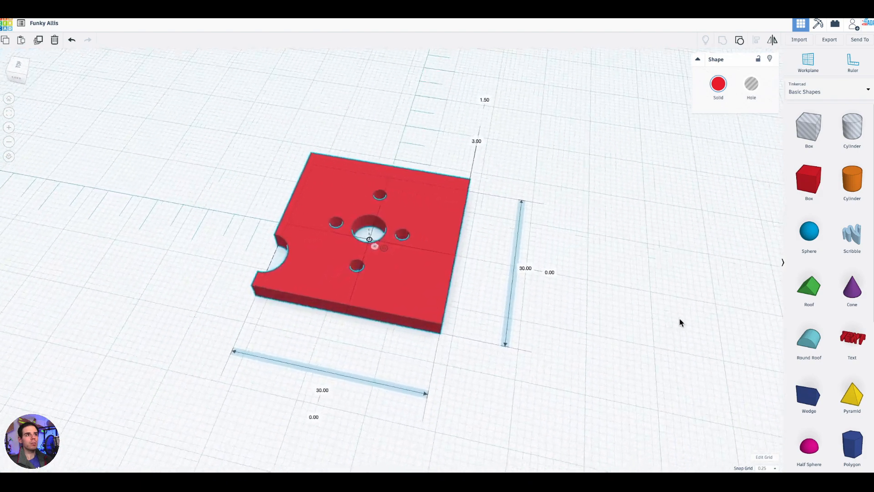
right_drag(635, 289, 509, 234)
right_drag(506, 180, 490, 194)
right_drag(359, 299, 451, 261)
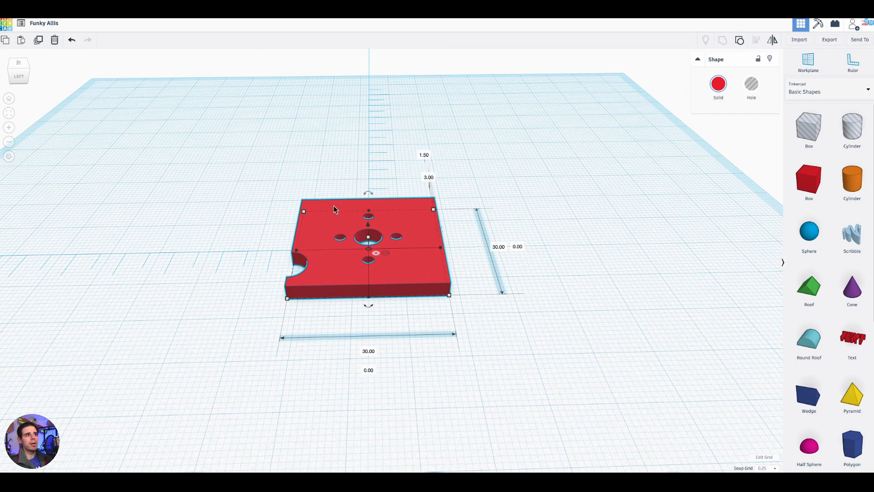
- Rotate the plate 90° so it stands upright with the notched edge facing up
right_drag(463, 256, 438, 248)
right_drag(522, 346, 578, 294)
mouse_move(376, 221)
drag(376, 220, 393, 234)
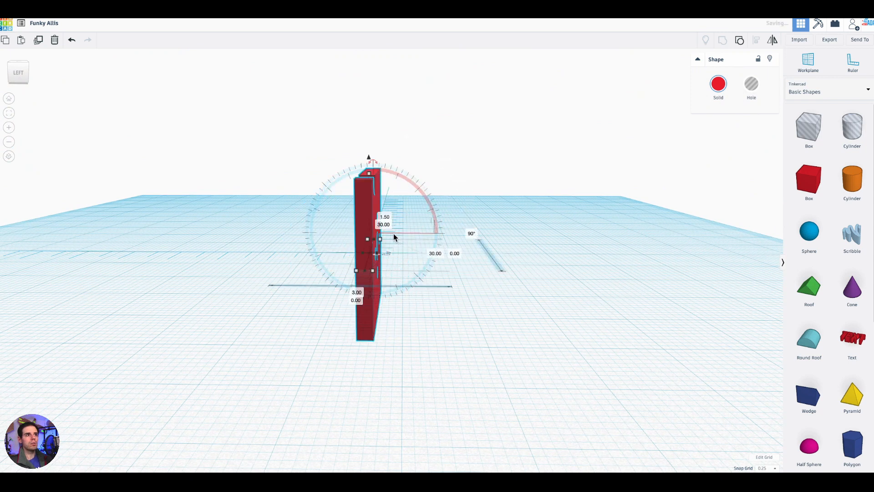
- Switch the ruler to endpoint measurement and set the upright plate's vertical offset to 0 so it rests on the workplane
right_drag(430, 332, 398, 256)
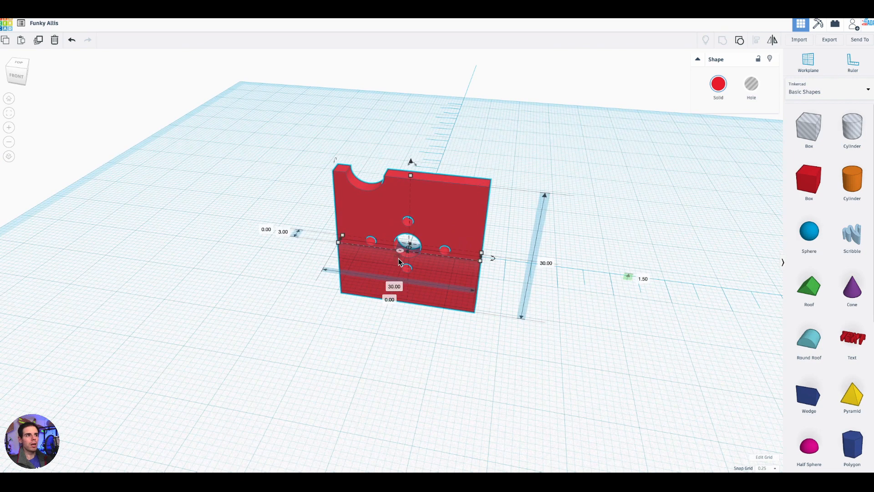
scroll(398, 258, up, 2)
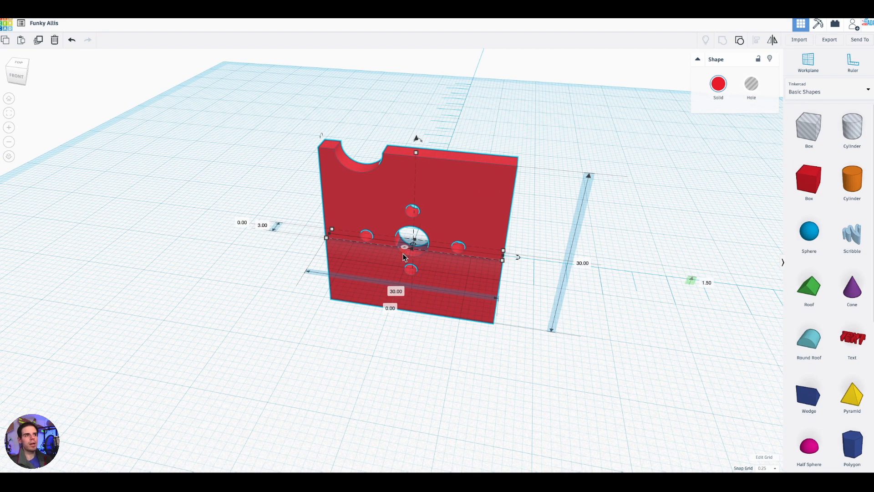
click(403, 253)
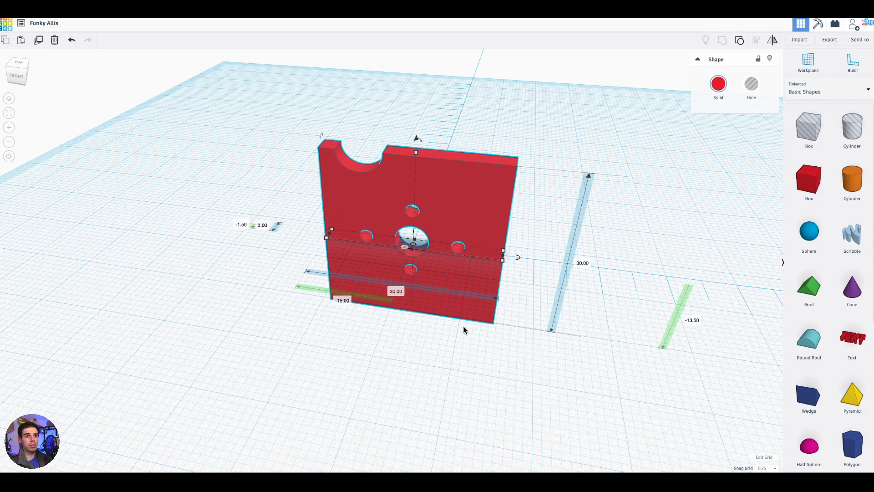
right_drag(461, 342, 407, 258)
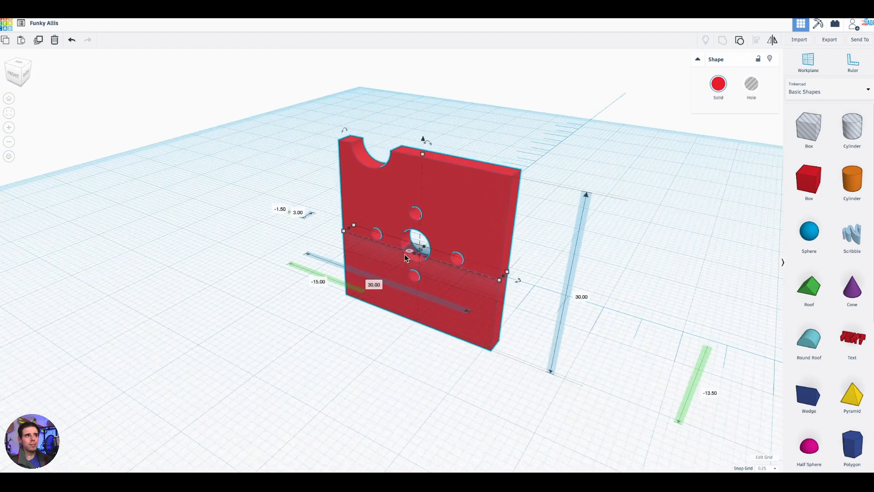
right_drag(510, 393, 484, 350)
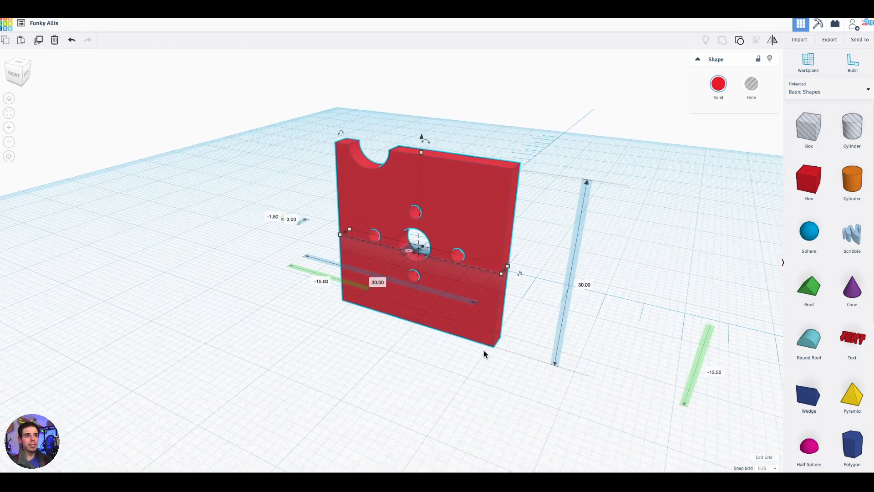
click(726, 368)
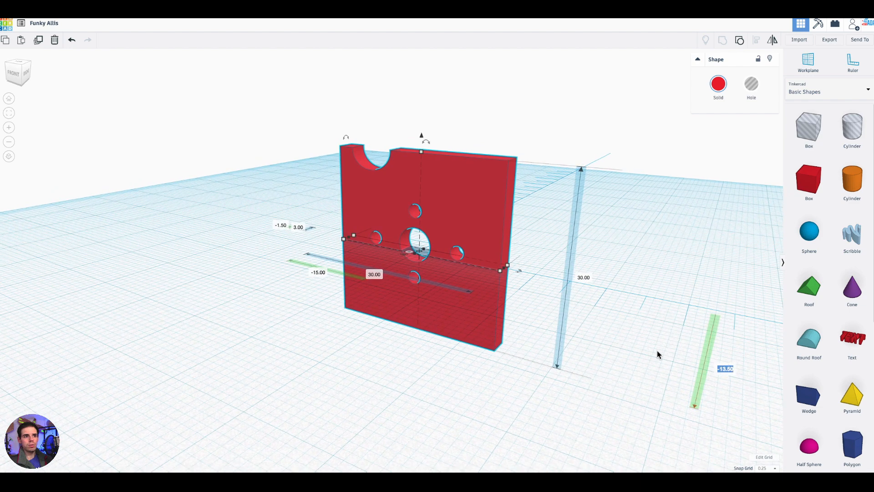
right_drag(657, 351, 591, 341)
right_drag(550, 395, 731, 394)
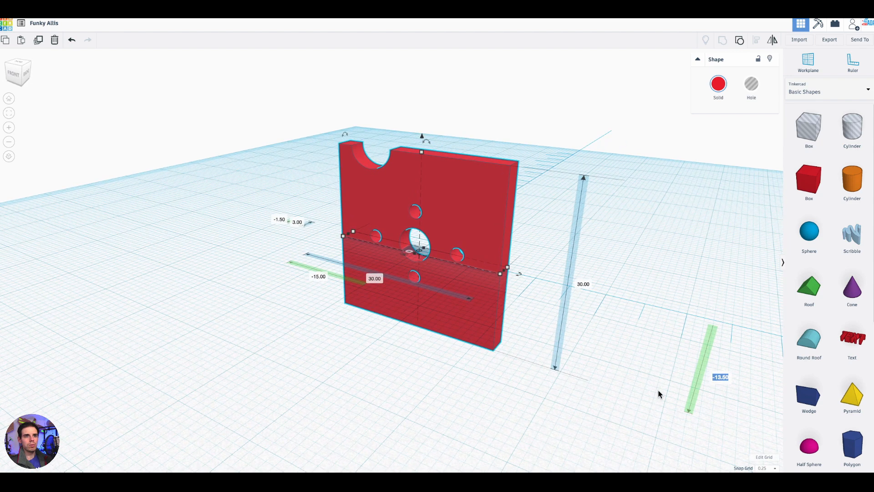
text(0)
key(Return)
- Switch the ruler back to midpoint measurement and turn it so its arms run to the right and toward the front
right_drag(414, 327, 419, 300)
click(398, 257)
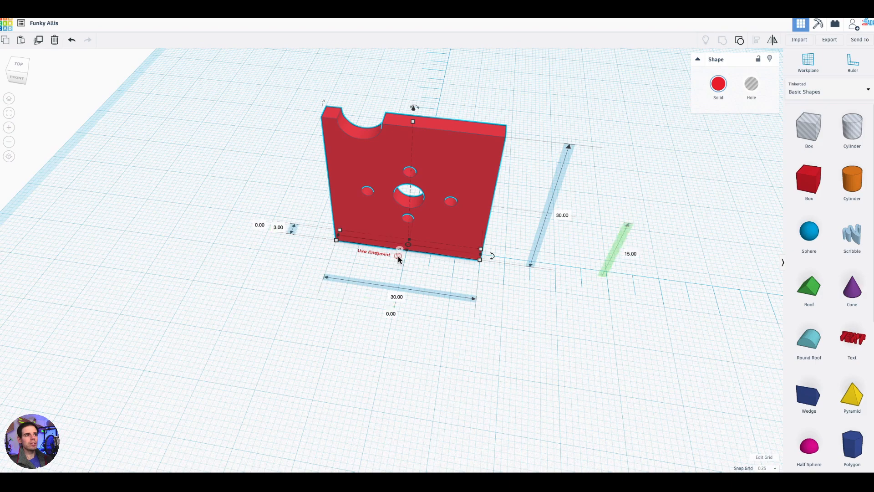
right_drag(534, 345, 441, 282)
click(320, 254)
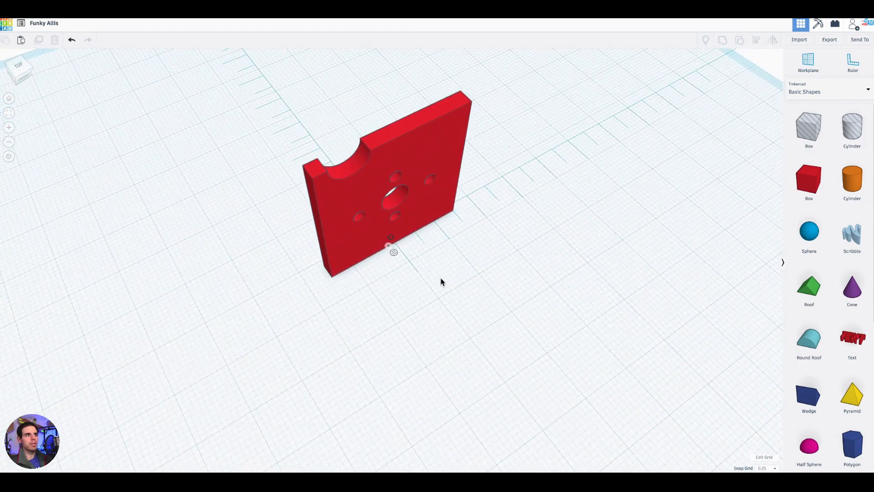
click(391, 238)
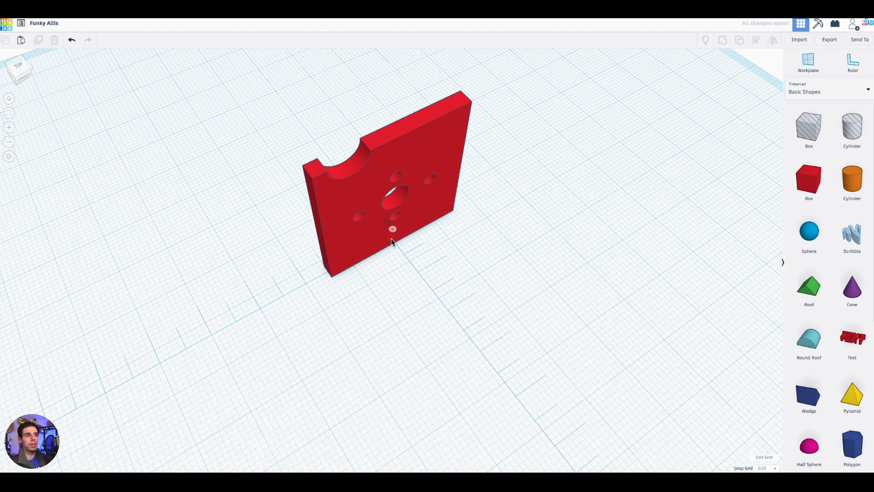
click(392, 238)
right_drag(517, 293, 397, 225)
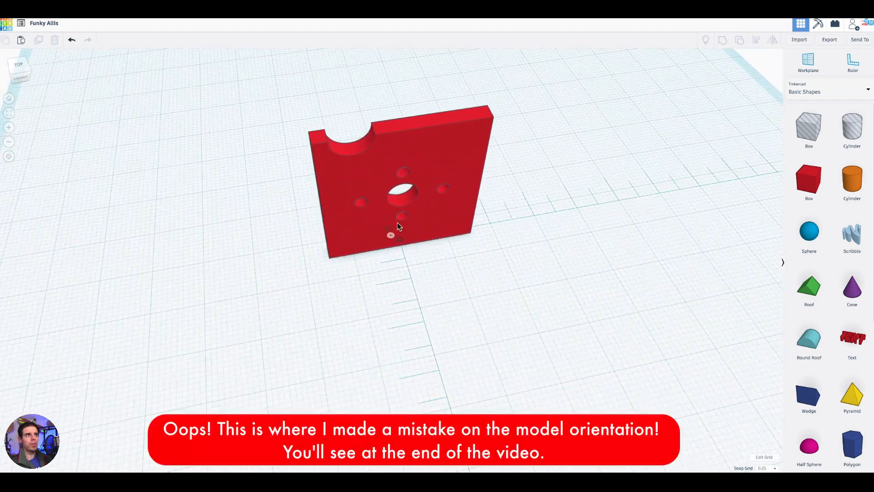
- Place a solid box in front of the upright plate, about 23 mm forward of the ruler's origin and 2 mm off centre
right_drag(422, 337, 509, 353)
right_drag(382, 246, 568, 306)
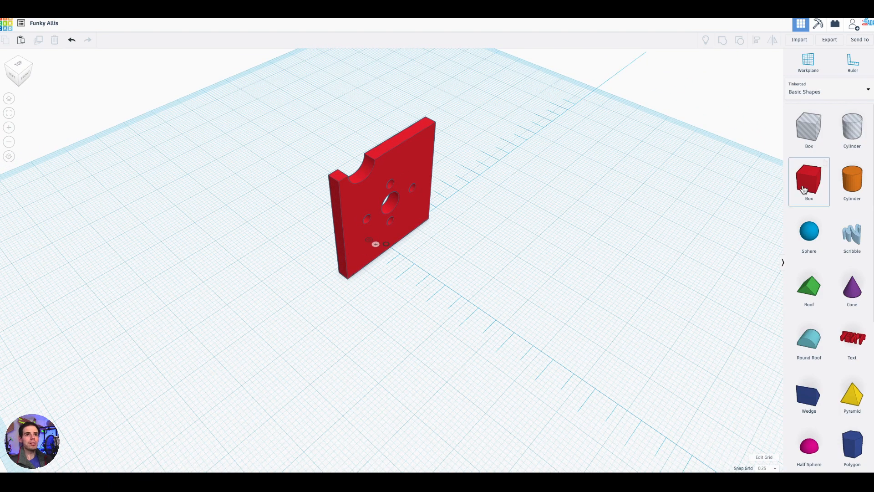
drag(751, 198, 453, 289)
right_drag(572, 332, 327, 342)
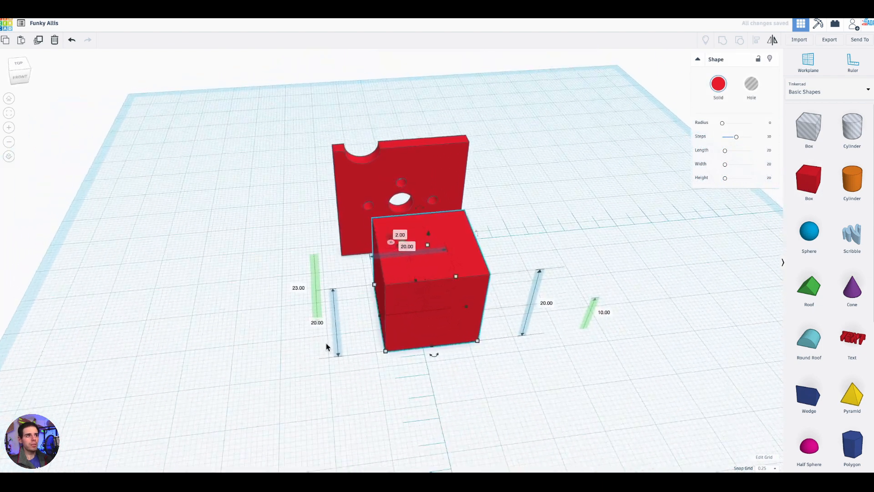
right_drag(501, 369, 642, 414)
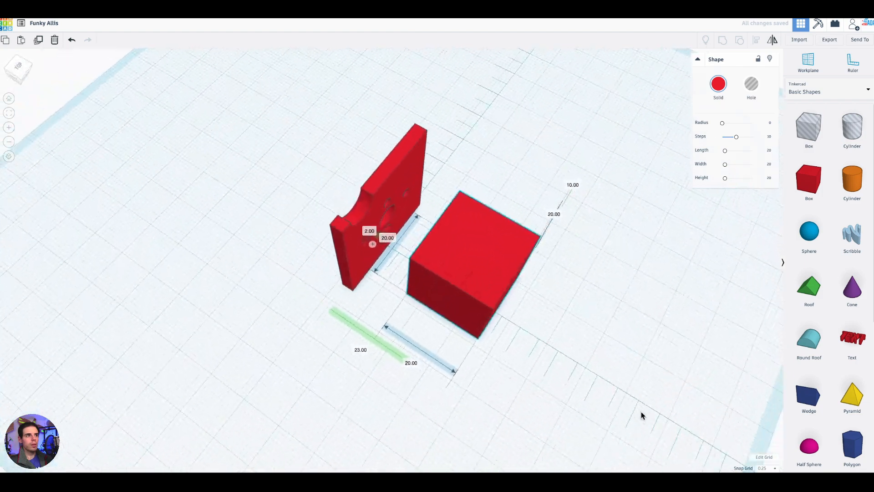
- Move the box forward to an offset of about 40.25 mm and set its side-to-side size to 30 mm
scroll(556, 314, up, 3)
right_drag(419, 302, 473, 289)
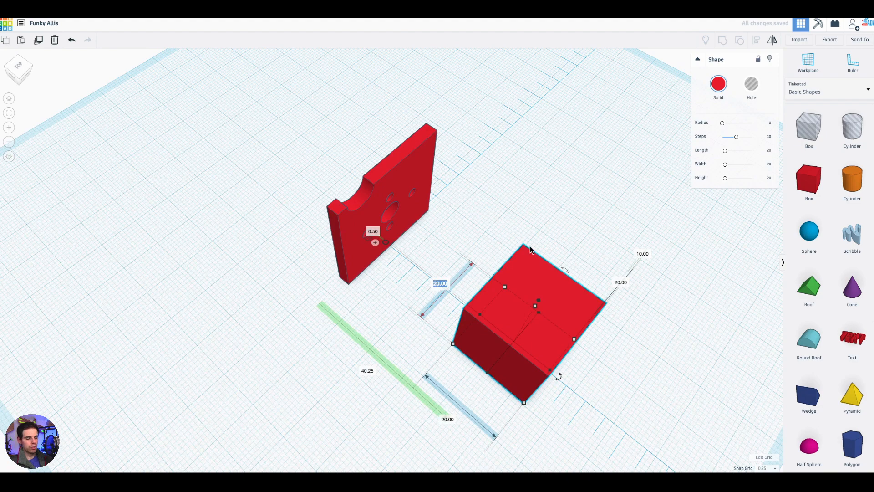
text(30)
key(Return)
- Set the height of the solid box in front of the upright plate to 3 mm
right_drag(621, 233, 524, 313)
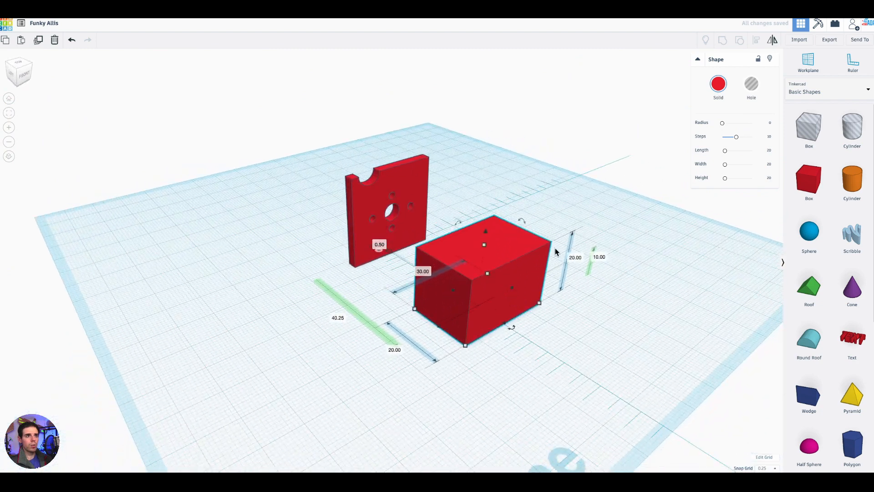
scroll(446, 289, up, 2)
right_drag(447, 308, 649, 370)
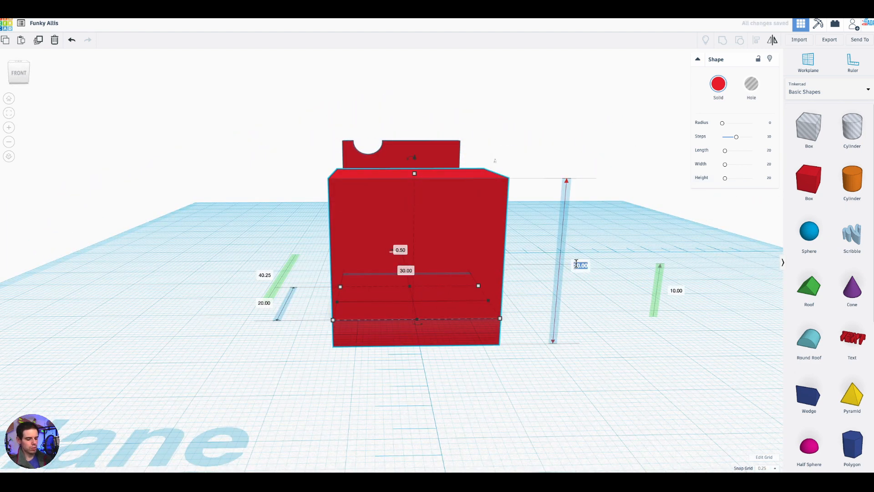
text(3)
key(Return)
- Lengthen the flat box away from the upright plate to 60 mm
right_drag(615, 353, 665, 376)
right_drag(513, 357, 577, 309)
drag(573, 299, 693, 349)
right_drag(524, 189, 577, 177)
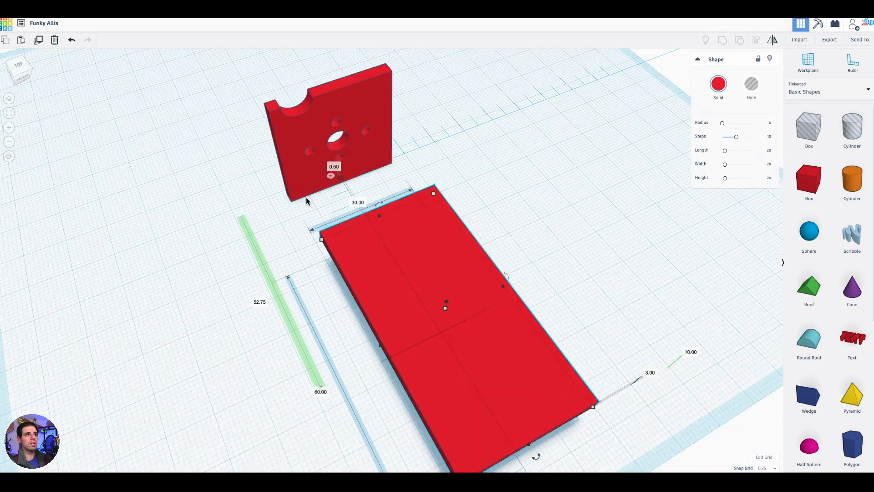
right_drag(306, 197, 328, 211)
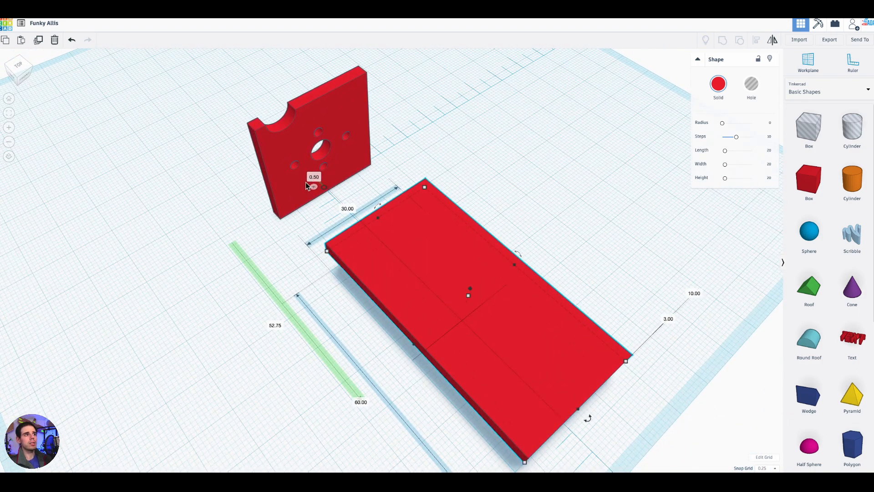
- Switch the ruler to endpoint measurement and set the flat box's vertical offset to 0 so it rests on the workplane
right_drag(607, 224, 563, 256)
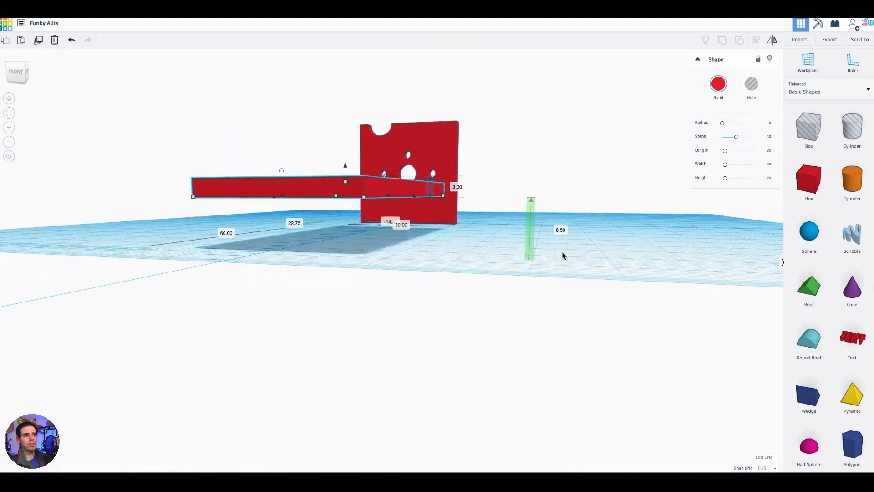
text(0)
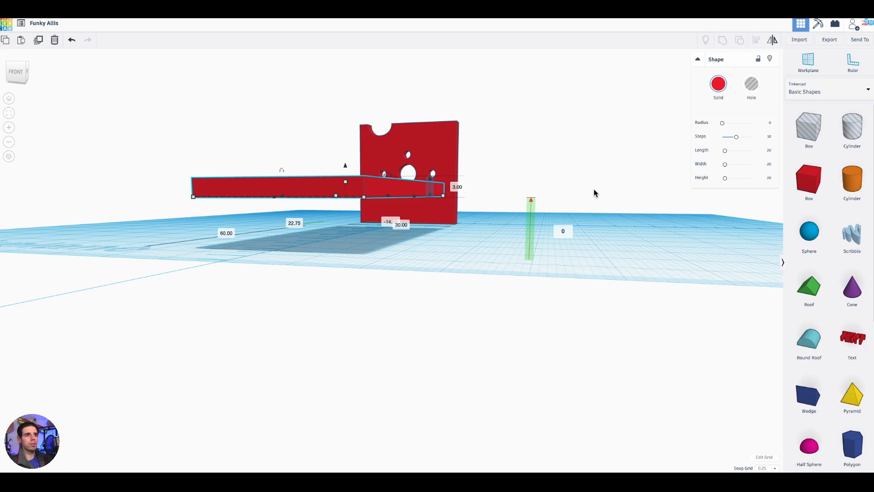
key(Return)
- Return the ruler to midpoint measurement, centre the base plate at side offset 0 and move it toward the upright to 34.75 mm forward
right_drag(419, 302, 269, 282)
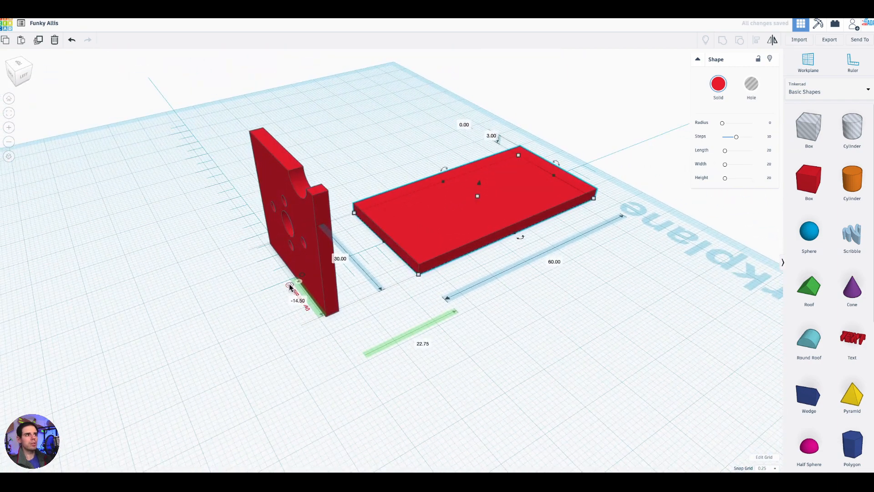
right_drag(339, 332, 229, 356)
drag(438, 387, 425, 310)
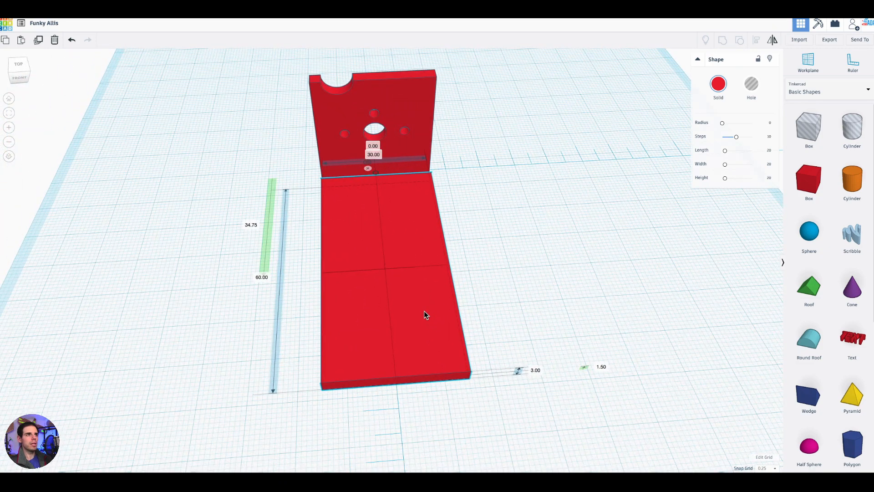
- Adjust the base plate's rear edge so it runs under the upright plate to its back face, making the base 62.75 mm long
right_drag(449, 299, 402, 265)
drag(401, 266, 385, 269)
right_drag(365, 341, 383, 300)
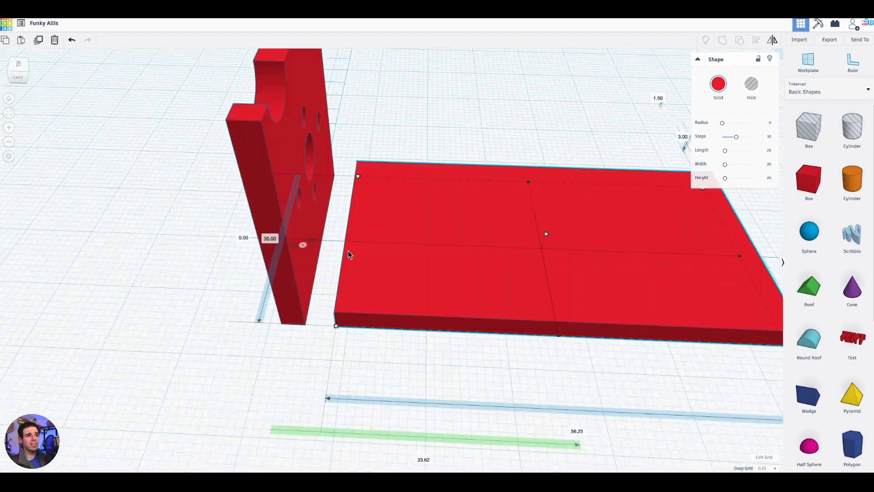
drag(348, 248, 305, 239)
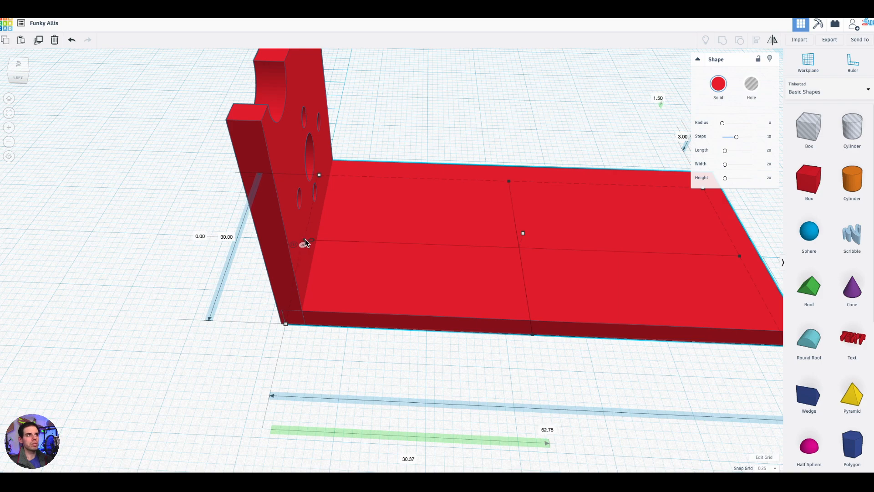
- Shorten the base plate from its free end to a length of 47.25 mm
scroll(533, 357, down, 5)
right_drag(541, 351, 488, 342)
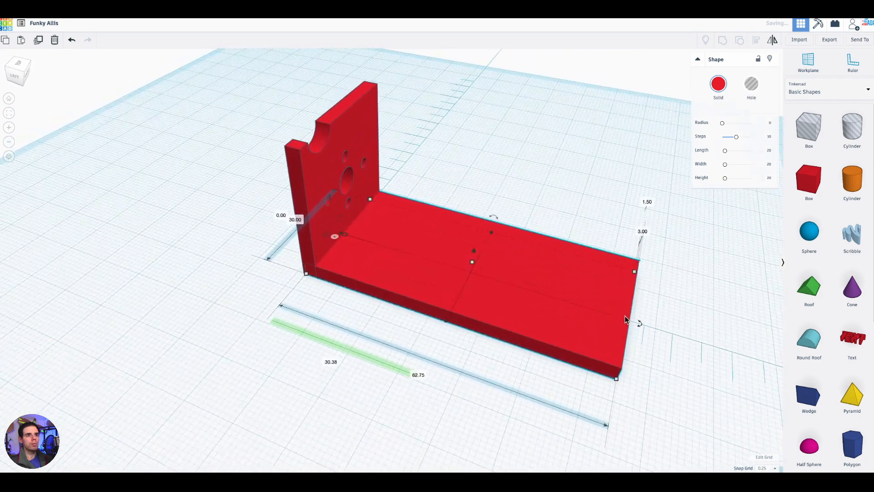
drag(620, 318, 548, 294)
right_drag(572, 356, 663, 214)
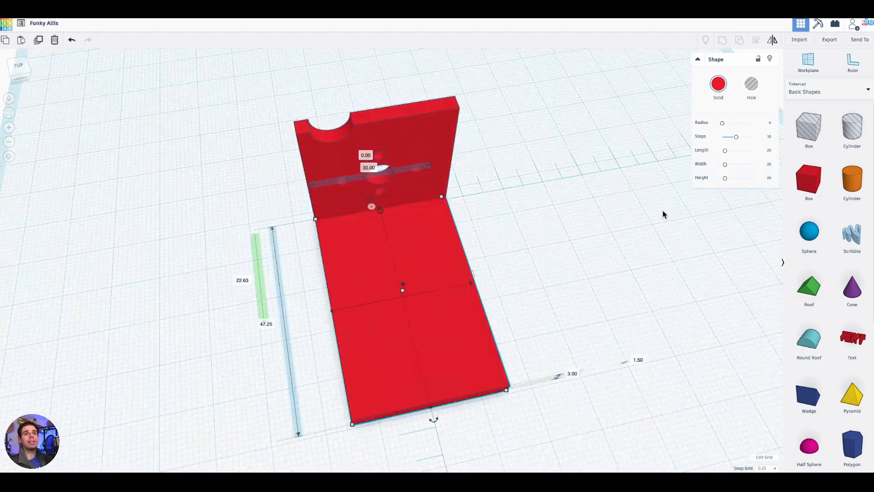
- Add a solid wedge from the basic shapes beside the base plate and stretch it to 37 mm tall
scroll(789, 284, down, 6)
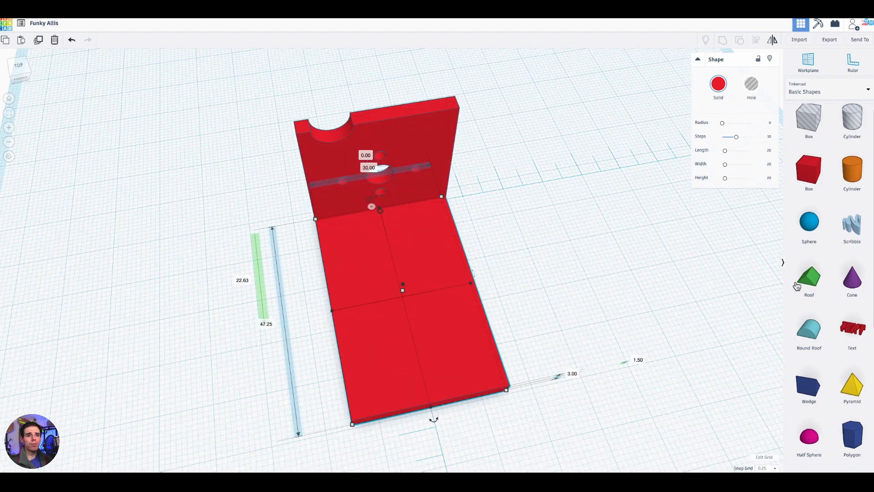
scroll(815, 292, up, 5)
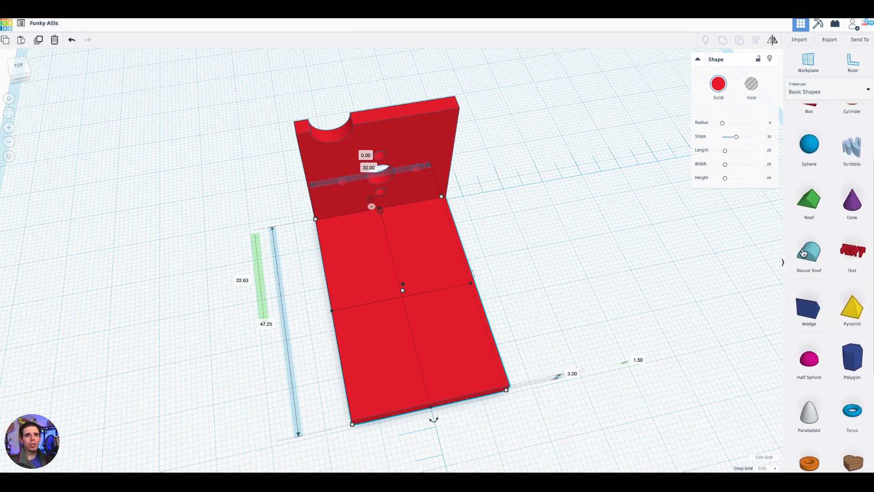
drag(812, 314, 519, 265)
right_drag(630, 327, 734, 279)
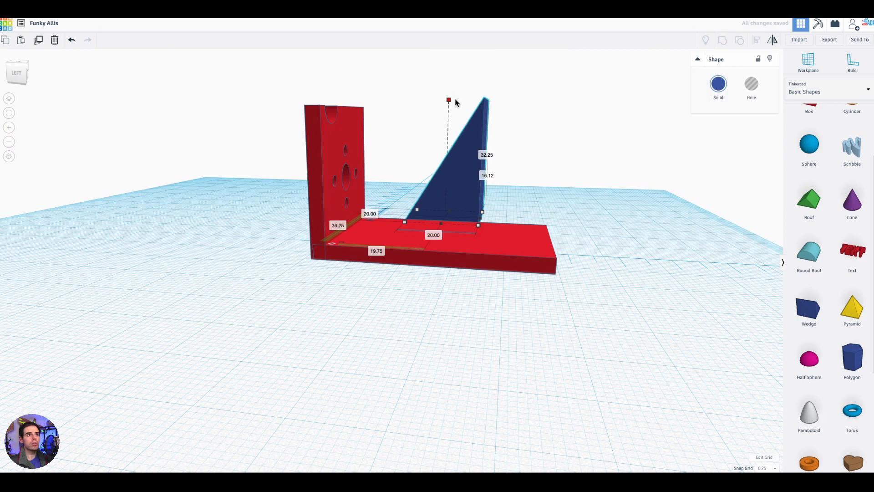
right_drag(527, 145, 477, 104)
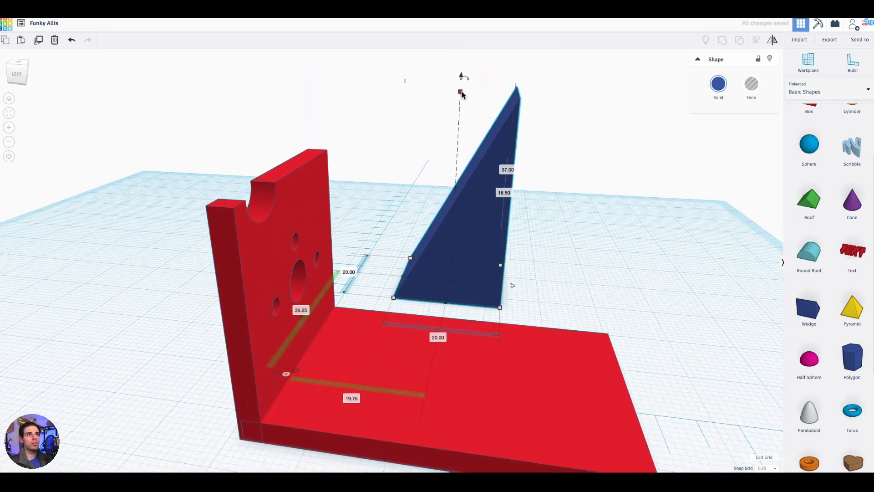
- Rotate the wedge 90° so it slopes down away from the upright plate, and shift it to 34.25 mm sideways and 23.5 mm forward
drag(464, 74, 512, 176)
scroll(460, 191, down, 3)
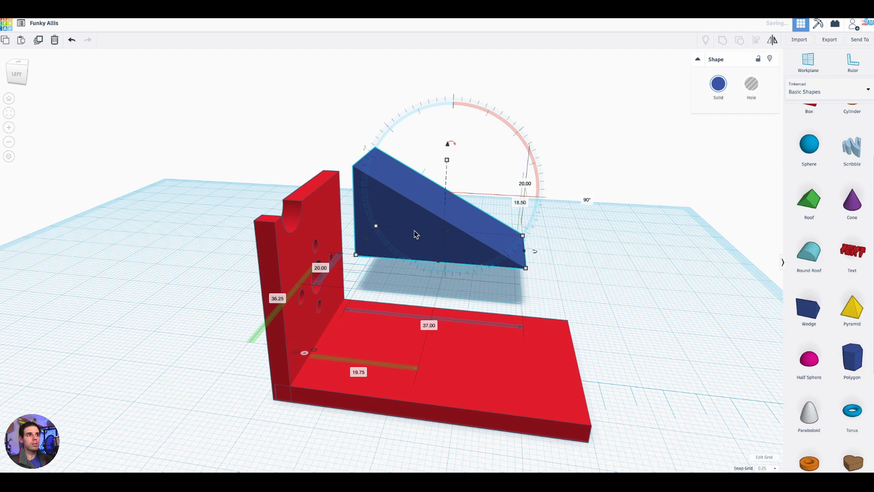
mouse_move(417, 228)
mouse_down()
mouse_move(404, 299)
mouse_move(348, 459)
mouse_move(400, 383)
mouse_move(433, 241)
mouse_move(428, 224)
mouse_up()
right_drag(560, 308, 525, 270)
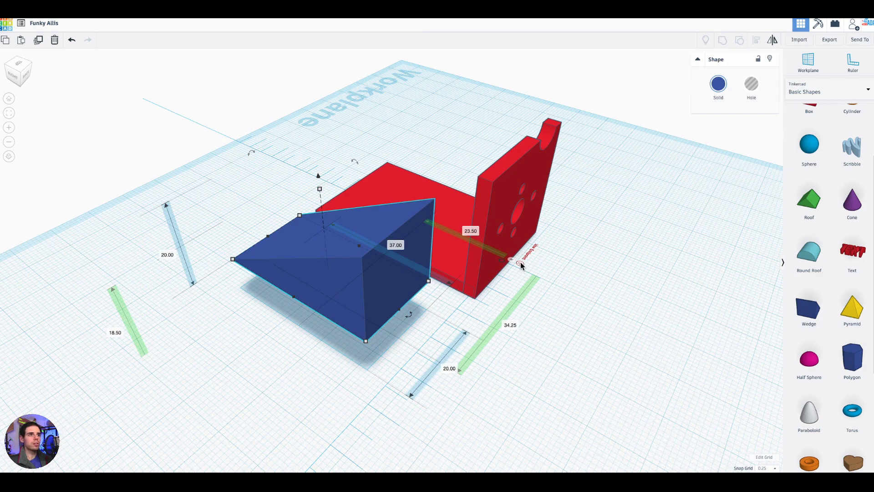
- Switch the ruler to endpoint measurement and set the wedge's vertical offset to 0 so it sits on the workplane
click(520, 262)
right_drag(317, 388, 567, 337)
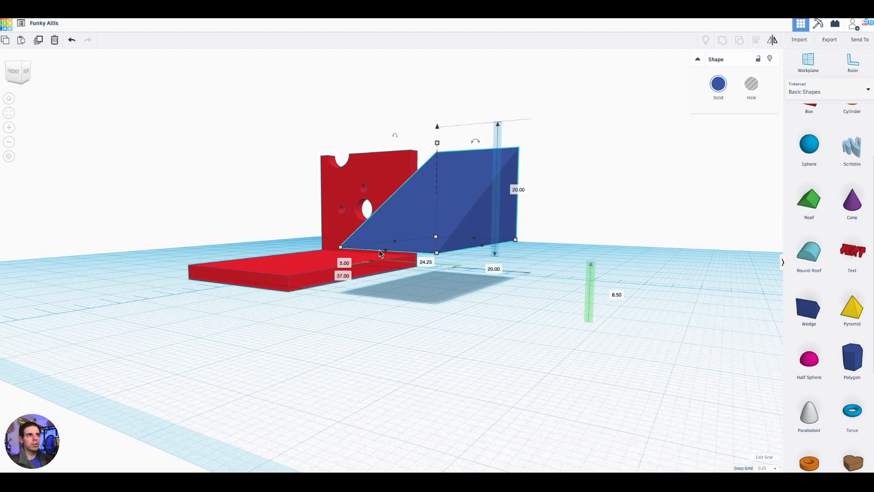
right_drag(491, 321, 489, 339)
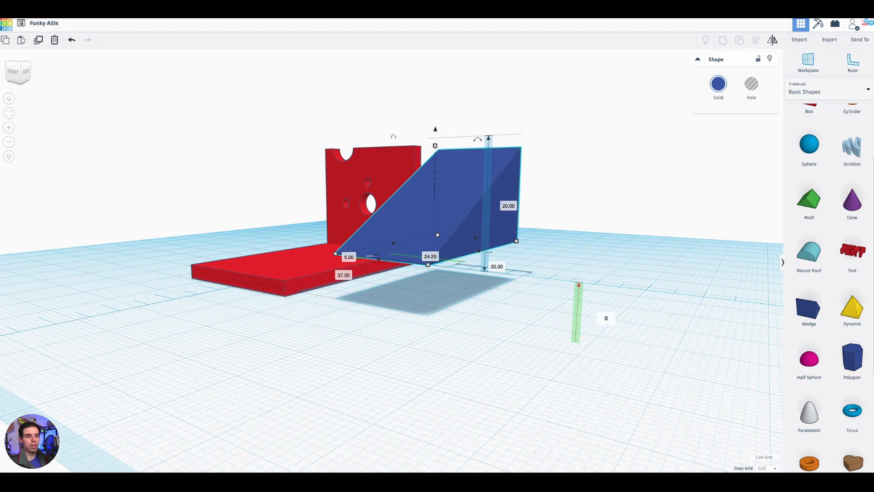
key(Return)
- Switch the ruler back to midpoint measurement and stretch the wedge to a length of 47.5 mm
right_drag(566, 302, 425, 324)
drag(390, 333, 403, 348)
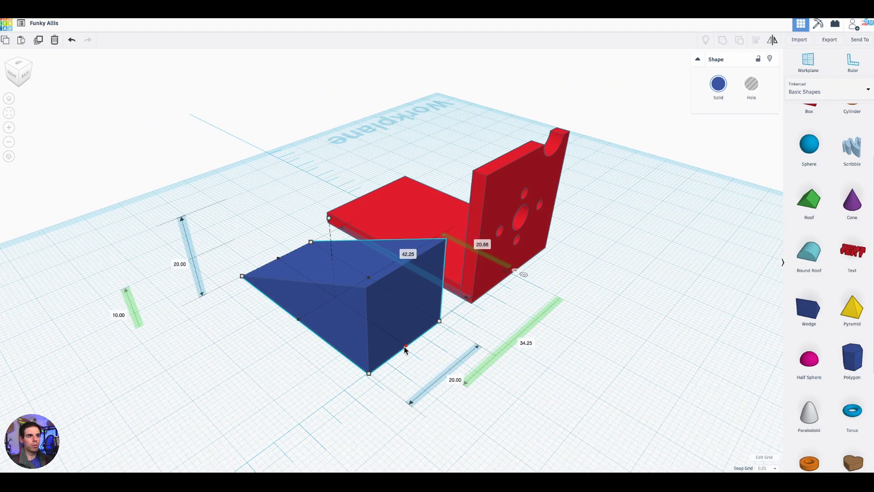
right_drag(383, 371, 414, 356)
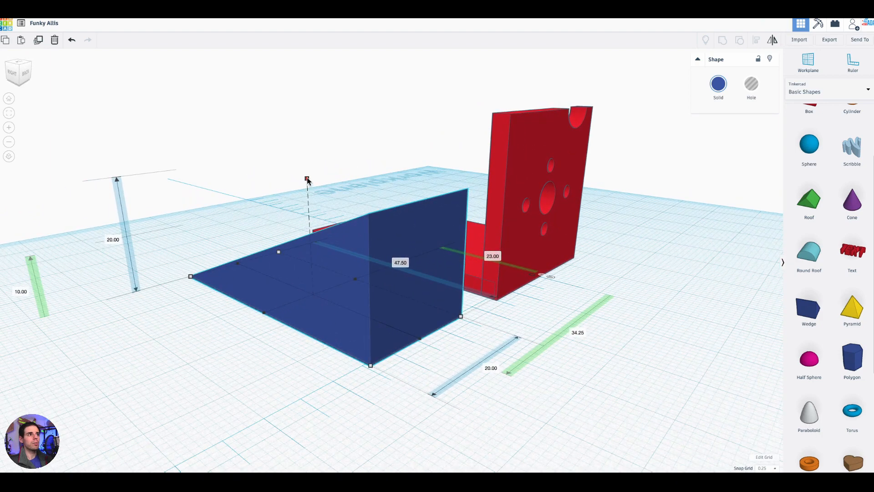
- Raise the wedge's height to 30 mm and shorten its length to 46 mm from the thin end
drag(307, 170, 310, 144)
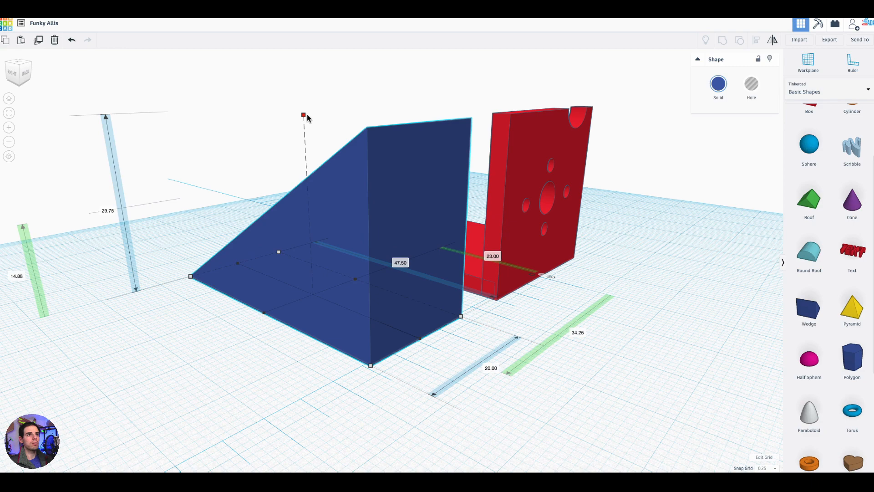
right_drag(626, 298, 656, 317)
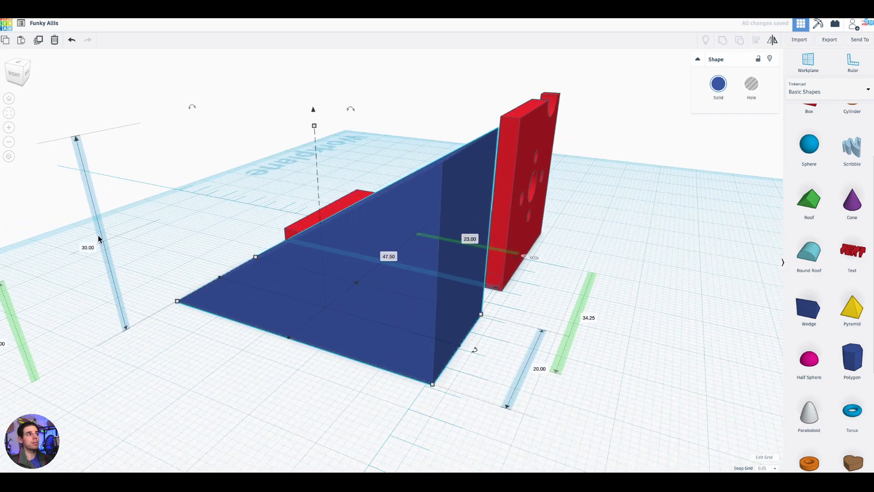
right_drag(157, 201, 460, 347)
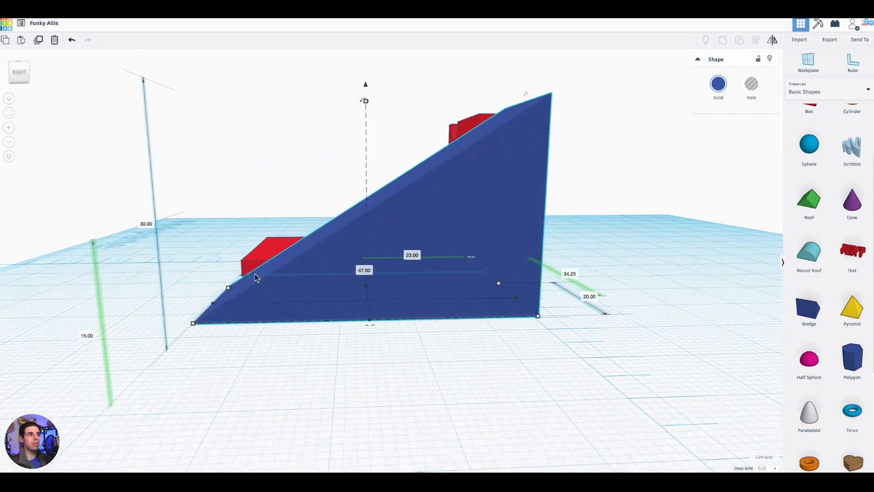
mouse_move(214, 307)
mouse_down()
mouse_move(258, 306)
mouse_move(228, 298)
mouse_up()
- Set the wedge's side-to-side thickness to 3 mm
right_drag(291, 386, 109, 385)
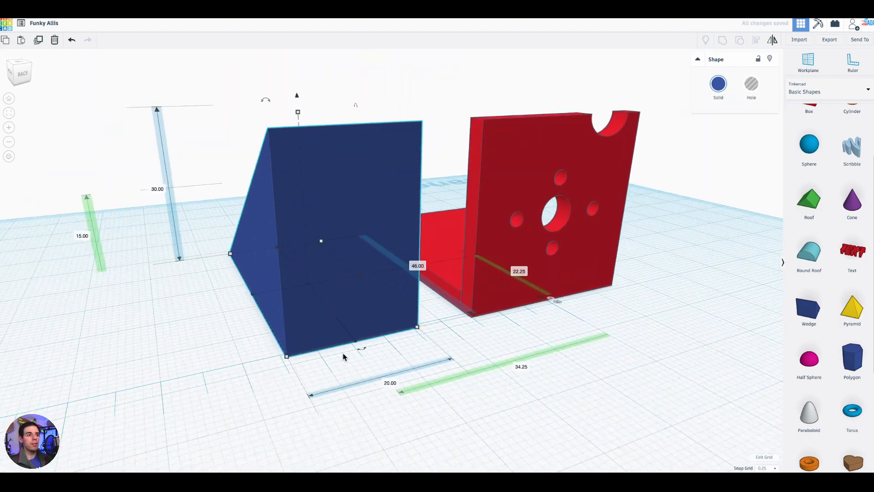
right_drag(388, 383, 351, 417)
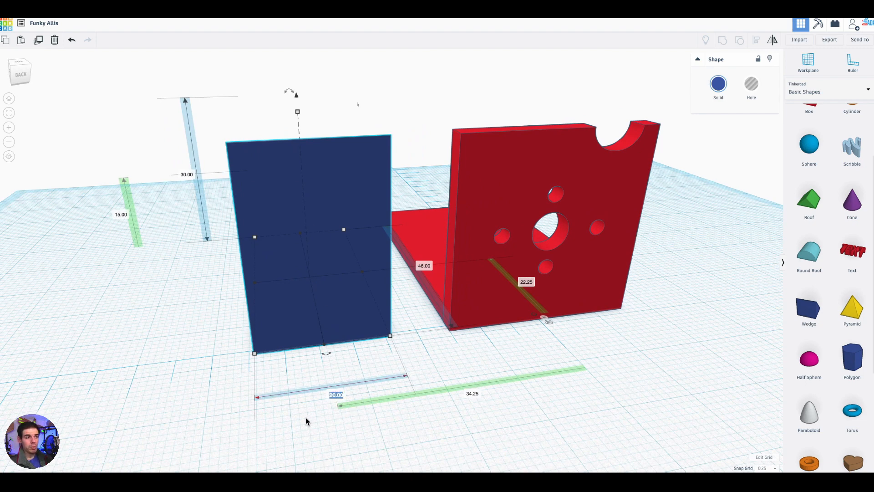
text(3)
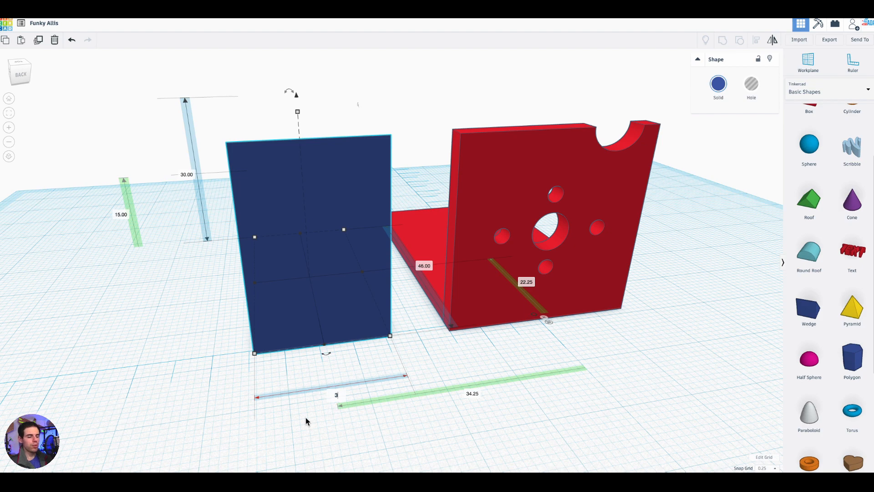
key(Return)
- Move the thin wedge onto the base plate along its side edge, at 13.25 mm sideways and 24 mm forward of the ruler's origin
right_drag(362, 362, 515, 341)
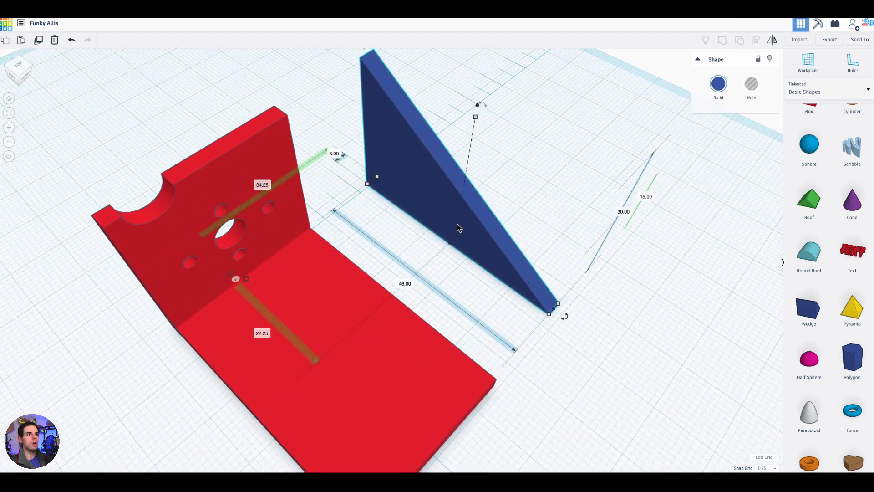
right_drag(400, 250, 451, 256)
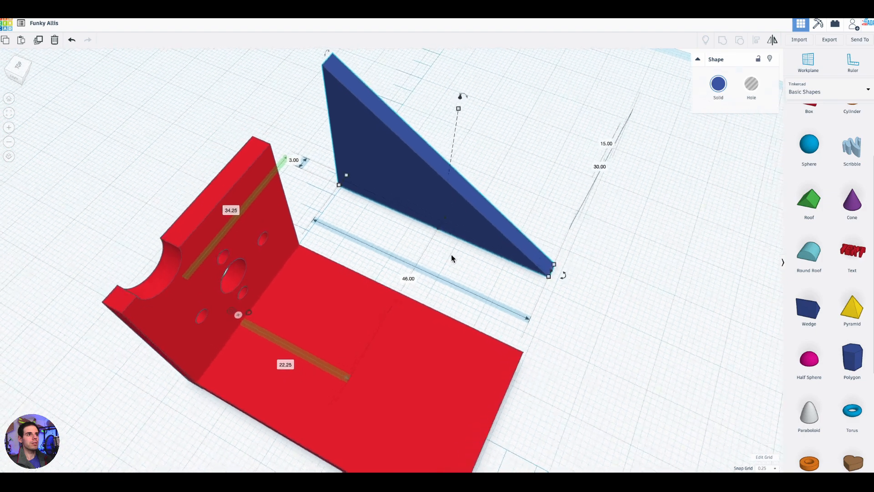
right_drag(425, 211, 399, 276)
drag(399, 276, 376, 284)
right_drag(587, 289, 402, 284)
scroll(403, 284, up, 2)
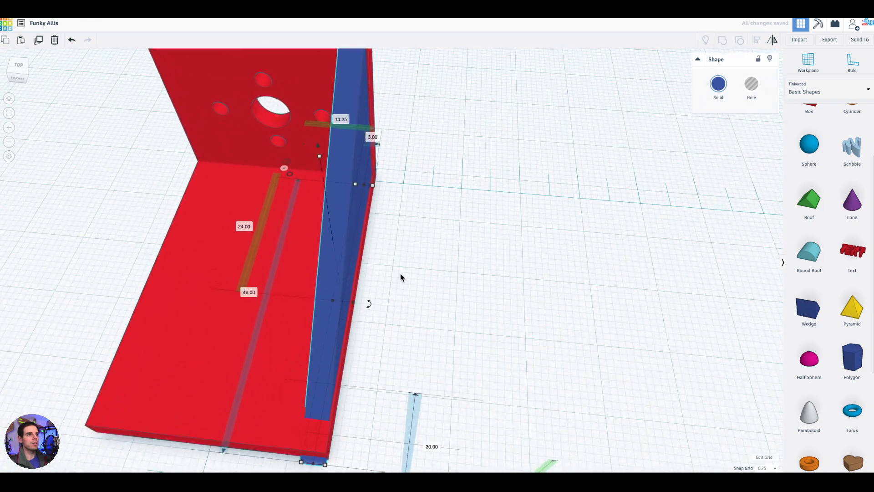
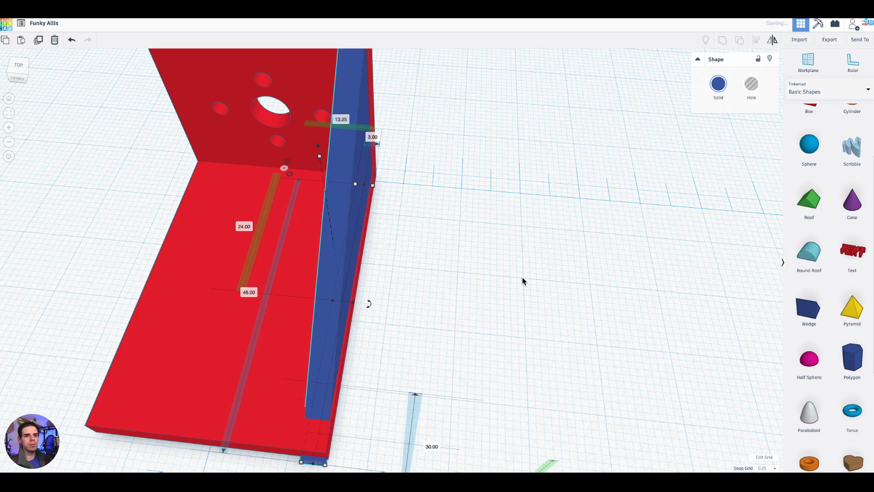
- Set the snap grid to 0.1 mm and nudge the wedge sideways to 13.45 mm from the ruler's origin
right_drag(537, 304, 553, 256)
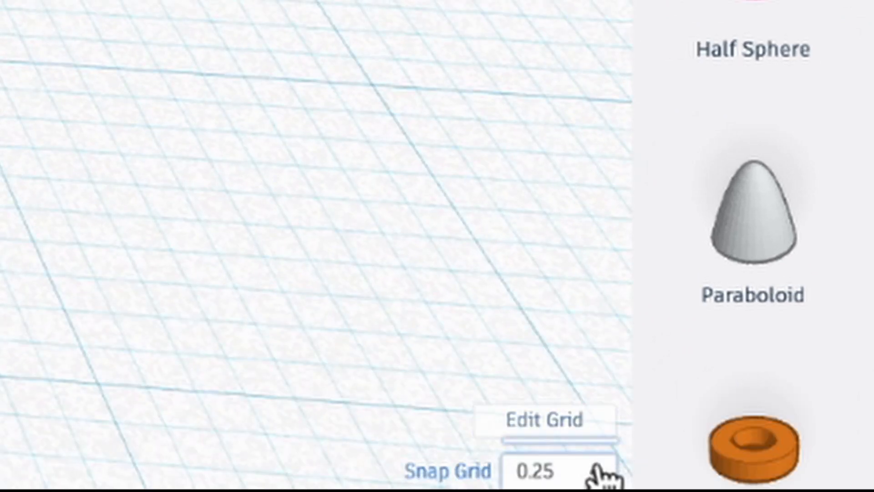
click(745, 462)
click(565, 191)
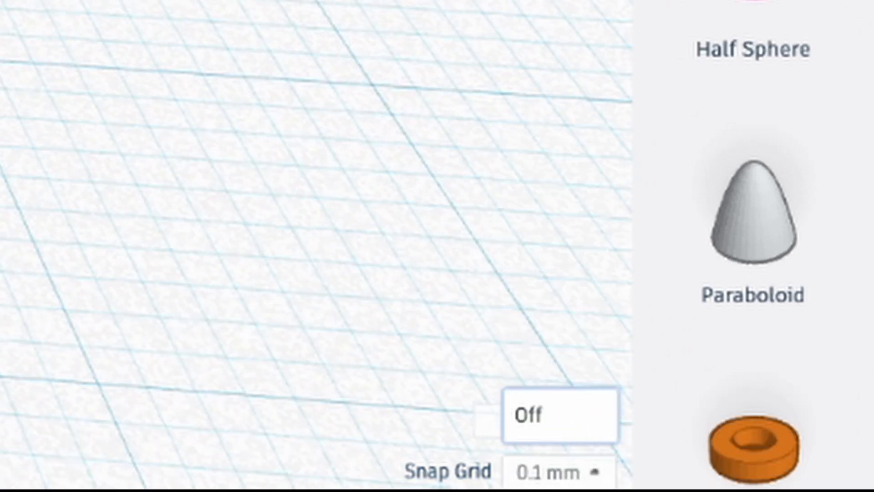
key(Right)
key(Left)
key(Right)
- Shorten the wedge from its thin end to a length of 45.2 mm
right_drag(498, 328, 578, 325)
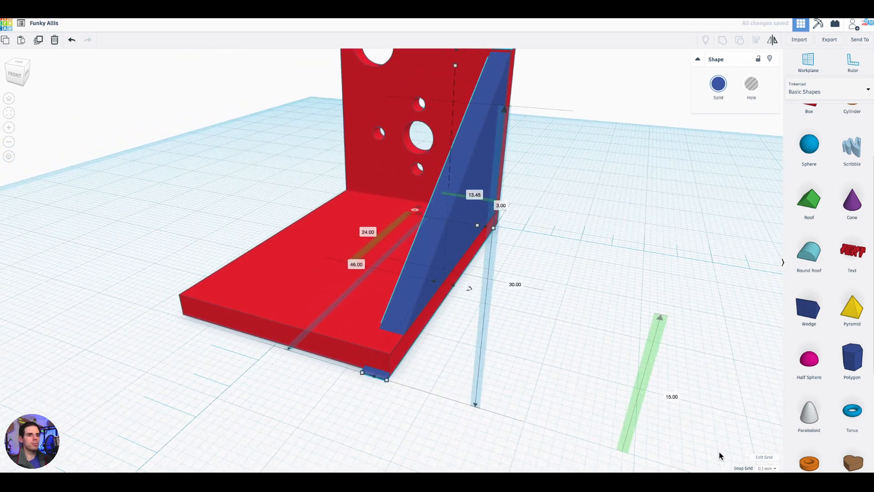
right_drag(733, 447, 457, 388)
drag(193, 330, 207, 332)
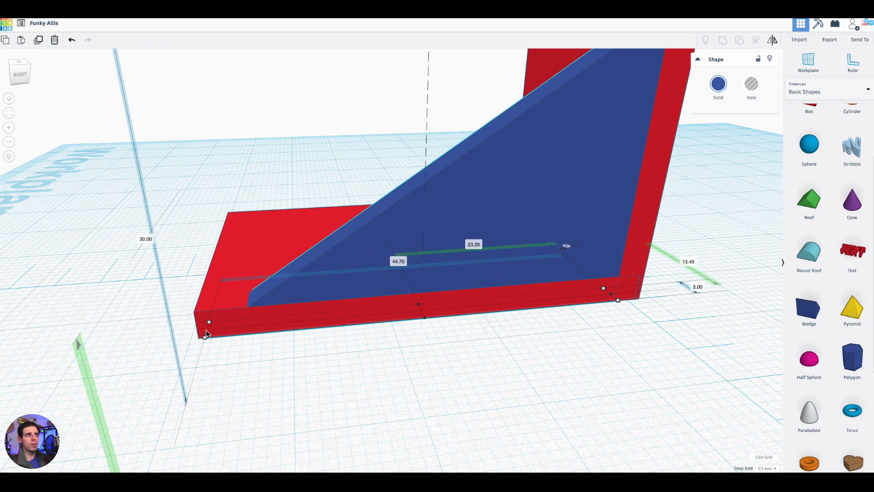
drag(207, 333, 201, 335)
- Reduce the wedge's height to 27 mm, with its vertical midpoint at 16 mm
right_drag(517, 373, 462, 376)
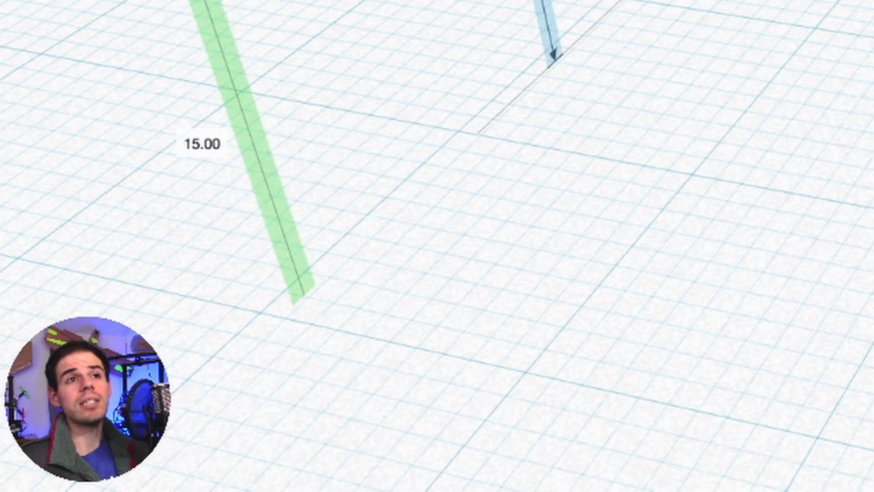
scroll(437, 246, down, 3)
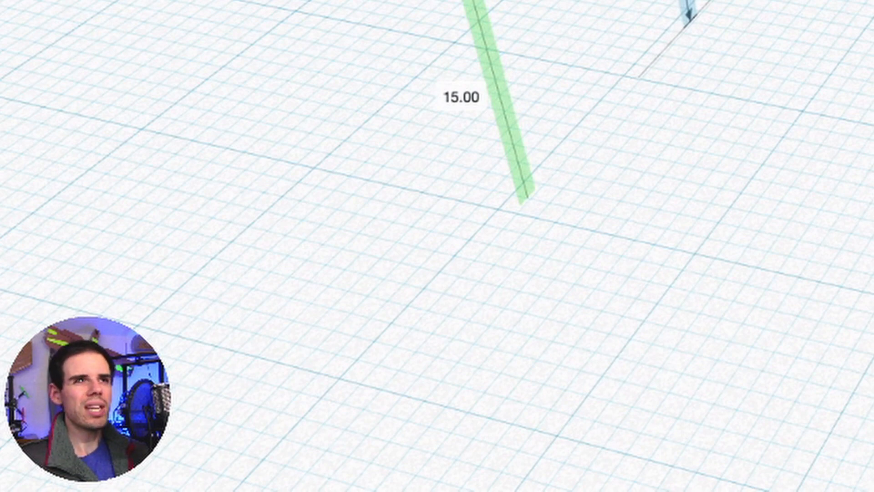
mouse_move(437, 246)
right_down()
mouse_move(529, 241)
mouse_move(391, 251)
mouse_move(446, 245)
right_up()
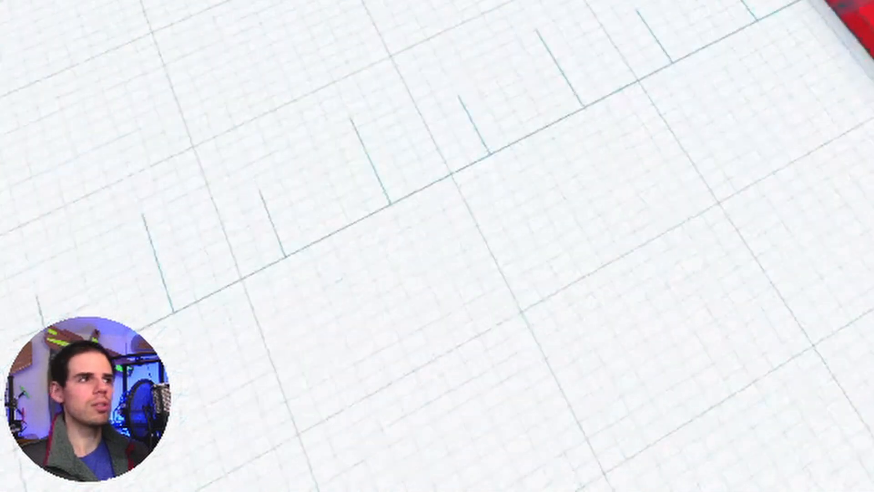
right_drag(391, 246, 783, 244)
right_drag(501, 246, 532, 244)
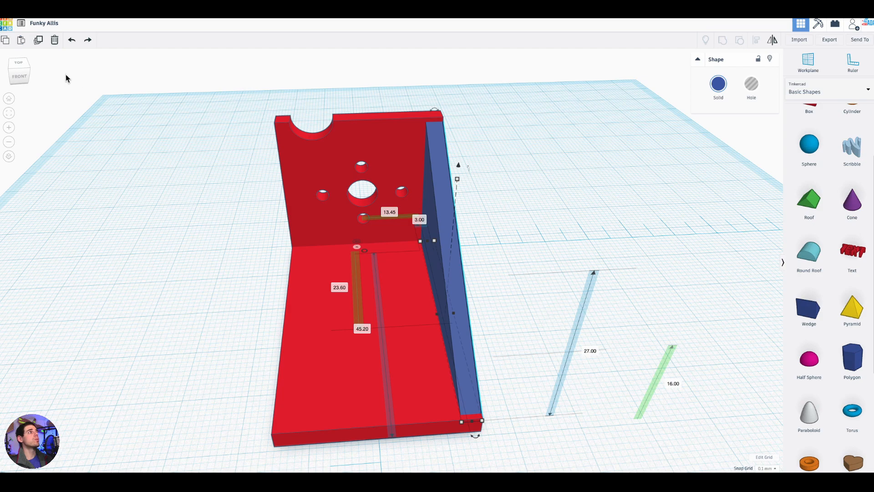
- Duplicate the wedge and nudge the copy inward to 10.15 mm sideways of the ruler's origin
click(39, 41)
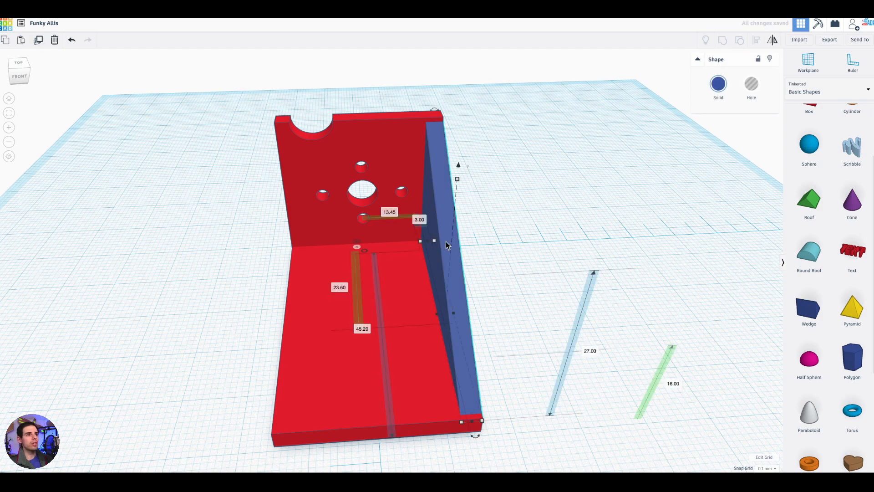
click(525, 286)
right_drag(674, 282, 468, 318)
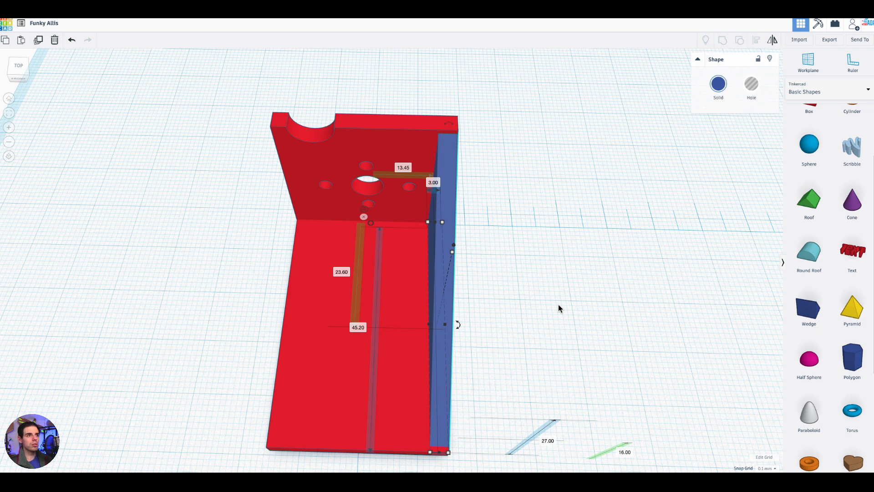
key(Left)
key(Left)
key(Left)
key(Left)
key(Left)
key(Left)
key(Left)
key(Left)
key(Left)
key(Left)
key(Left)
key(Left)
key(Left)
key(Left)
key(Left)
key(Left)
key(Left)
key(Left)
key(Left)
key(Left)
key(Left)
key(Left)
key(Left)
key(Left)
key(Left)
key(Left)
key(Left)
key(Left)
key(Left)
key(Left)
key(Left)
key(Left)
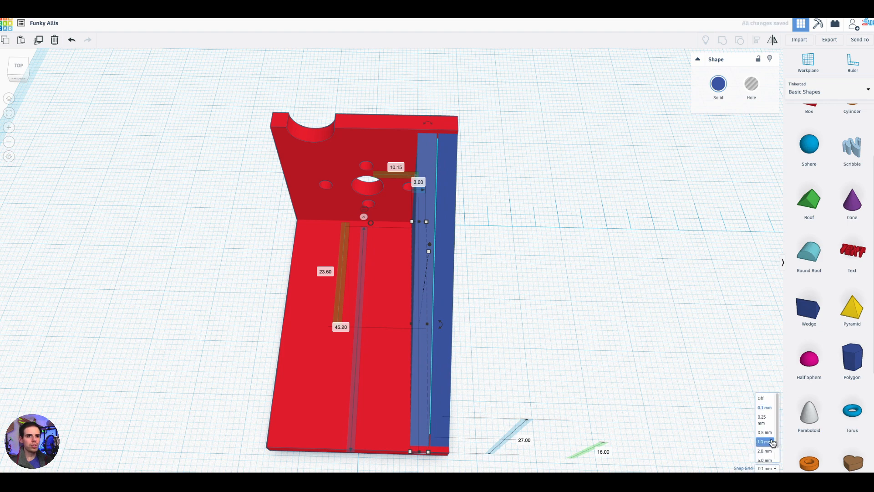
- Set the snap grid to 1.0 mm and move the copied wedge across the base plate to -12.85 mm sideways
key(Left)
key(Left)
key(Left)
key(Left)
key(Left)
key(Left)
key(Left)
key(Left)
key(Left)
key(Left)
key(Left)
key(Left)
key(Left)
key(Left)
key(Left)
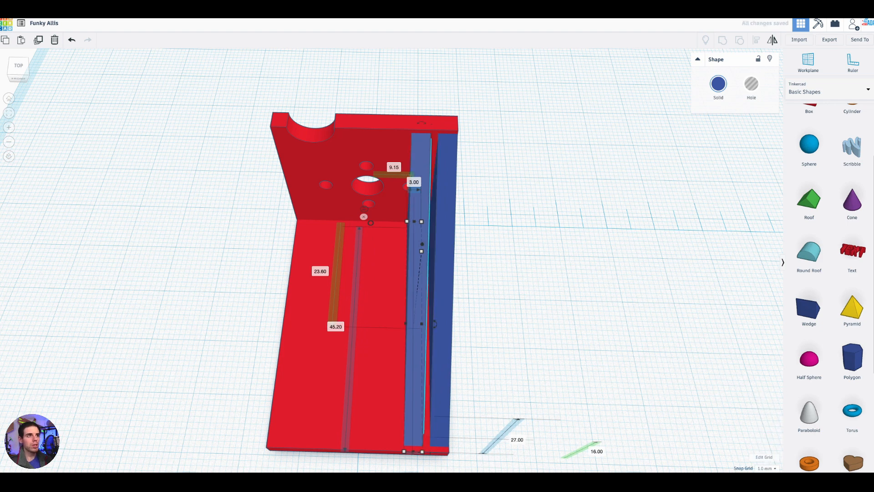
key(Left)
key(Left)
key(Left)
key(Left)
key(Left)
key(Left)
key(Left)
key(Left)
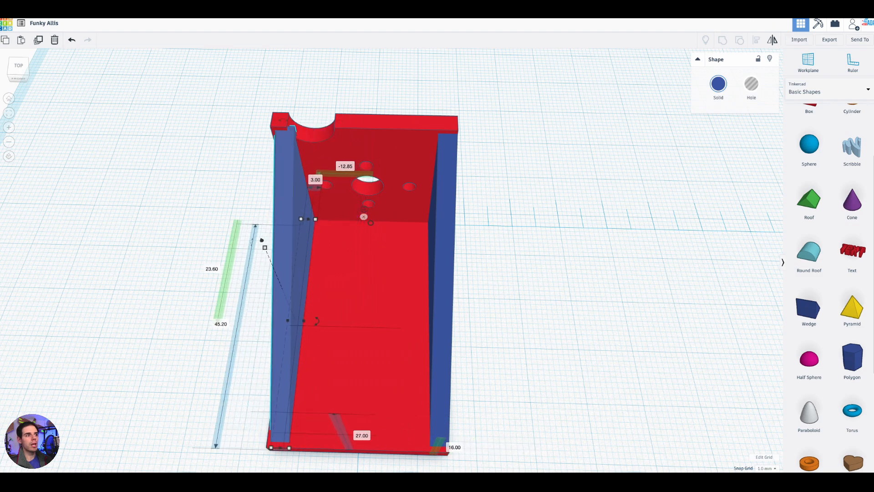
- Set the snap grid to 0.1 mm and nudge the copied wedge to the base plate's opposite edge at -13.45 mm
right_drag(693, 353, 709, 442)
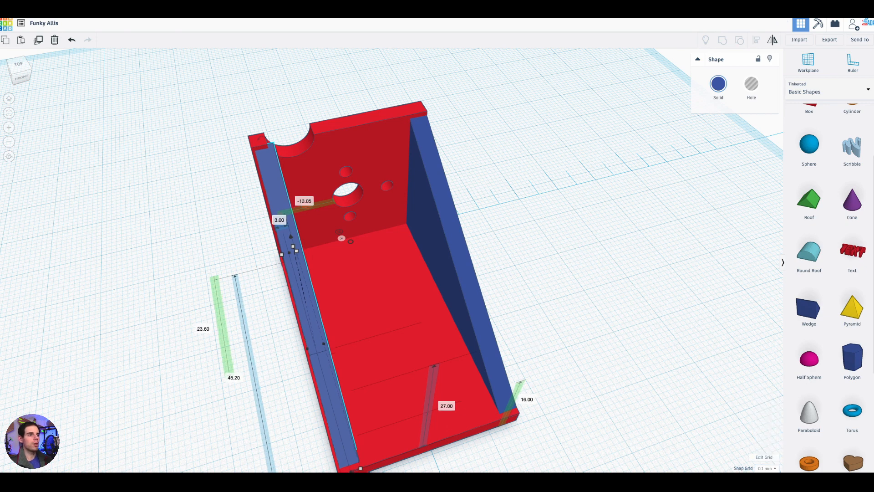
right_drag(521, 299, 666, 333)
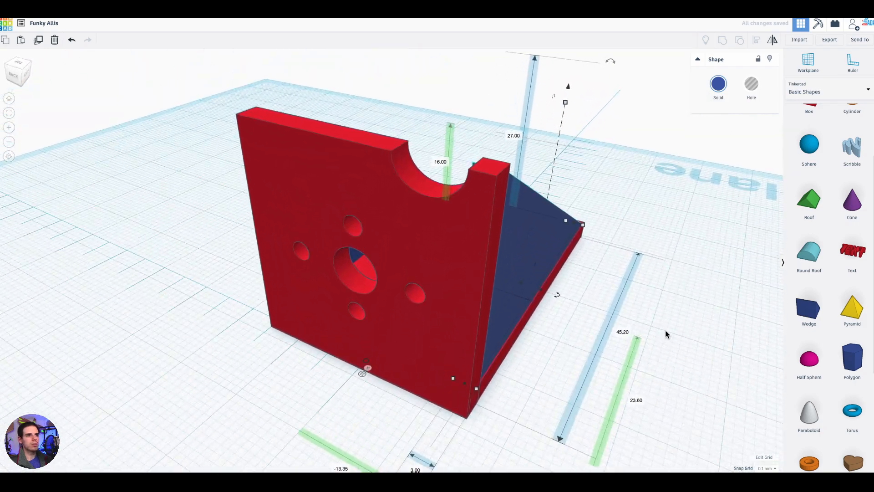
key(Left)
key(Right)
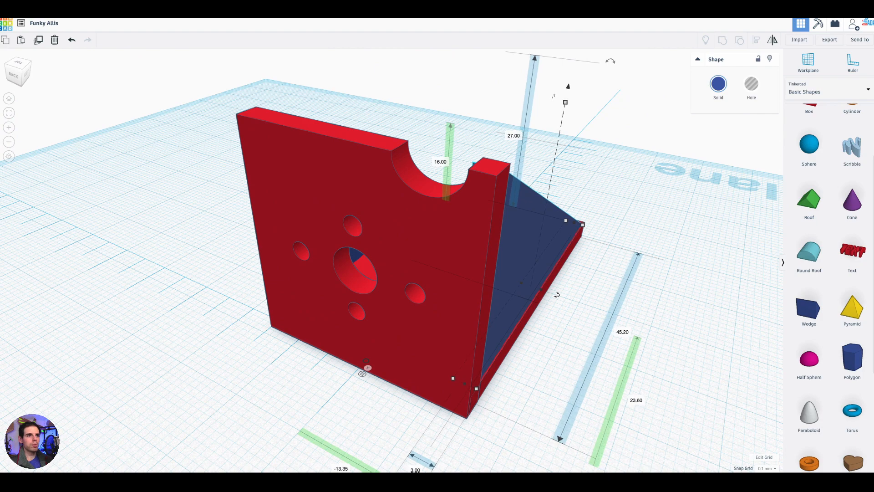
key(Right)
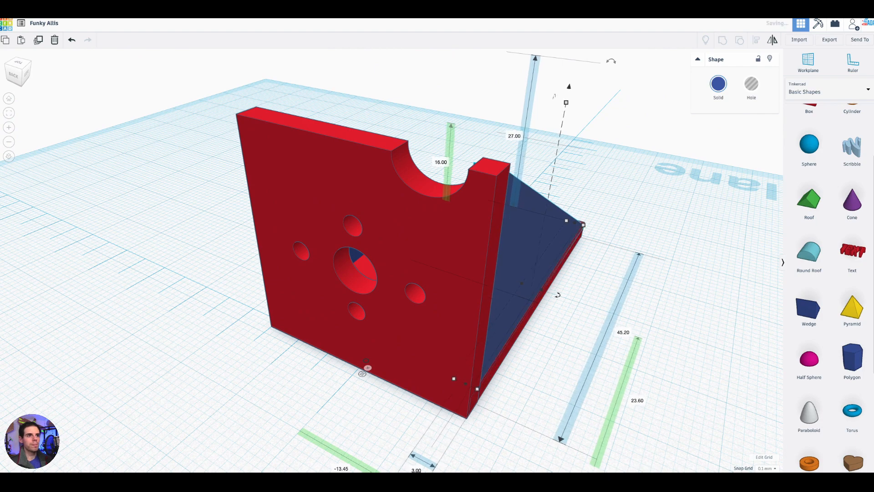
- Ungroup the drilled upright plate from the cylinder hole that cuts its upper notch
right_drag(597, 304, 451, 109)
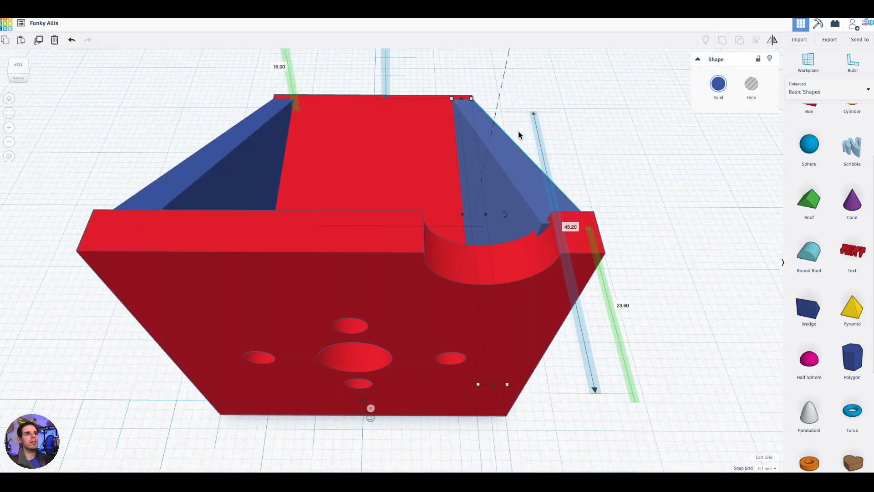
right_drag(606, 198, 563, 140)
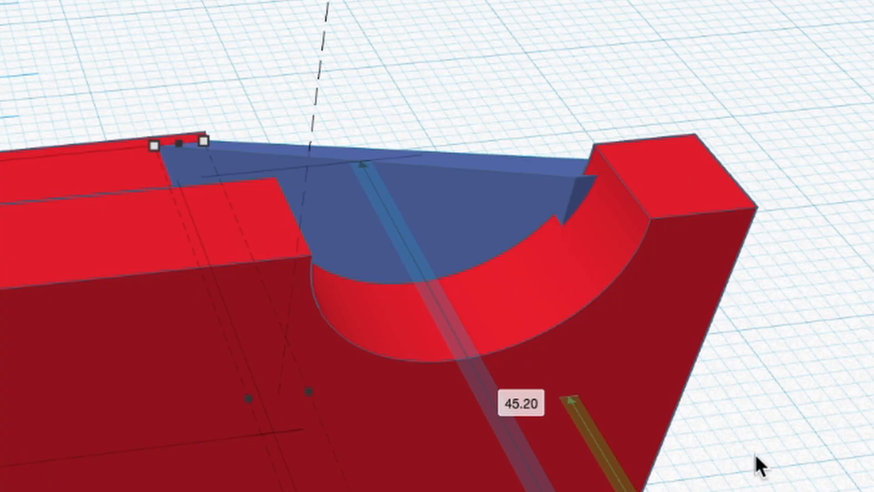
right_drag(656, 428, 610, 235)
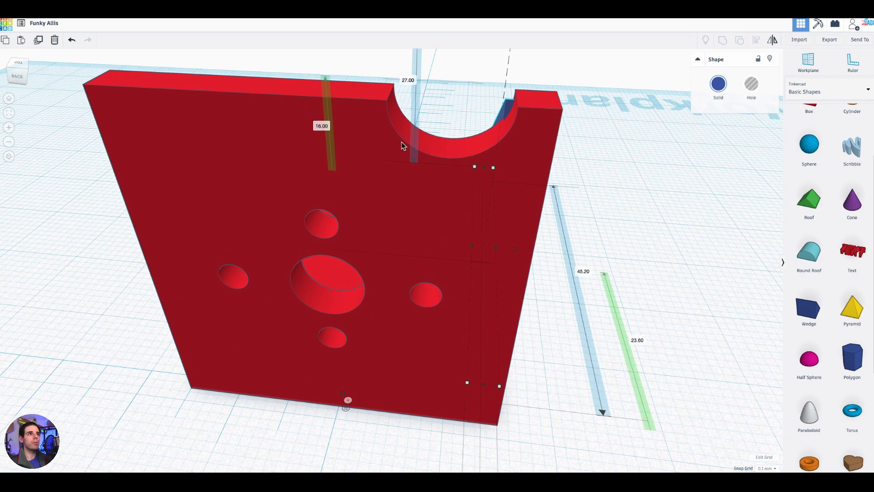
right_drag(627, 186, 560, 167)
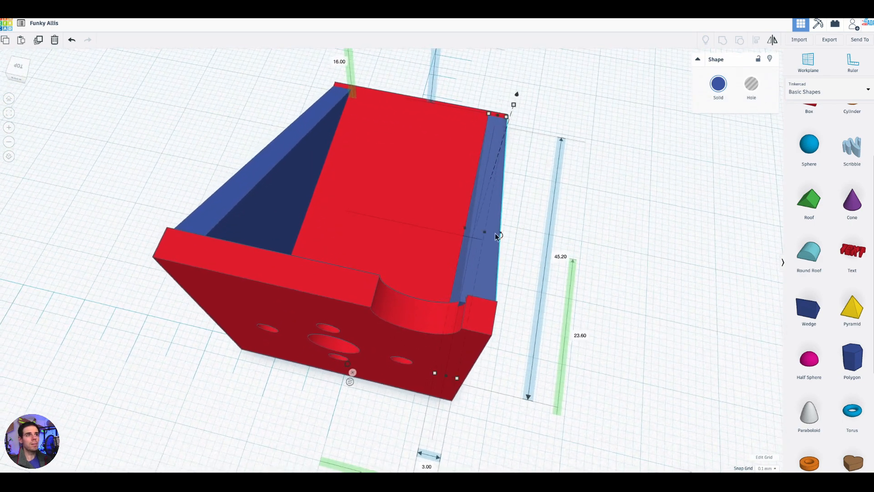
right_drag(646, 253, 468, 259)
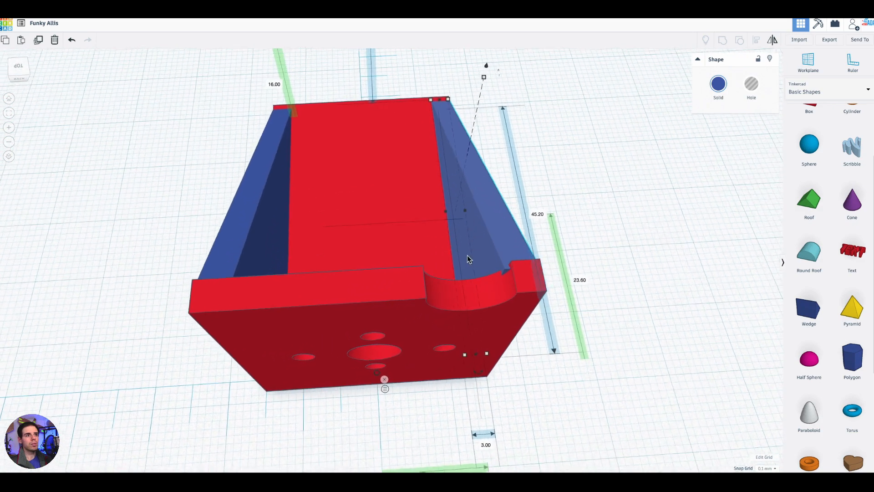
right_drag(642, 270, 444, 199)
click(457, 253)
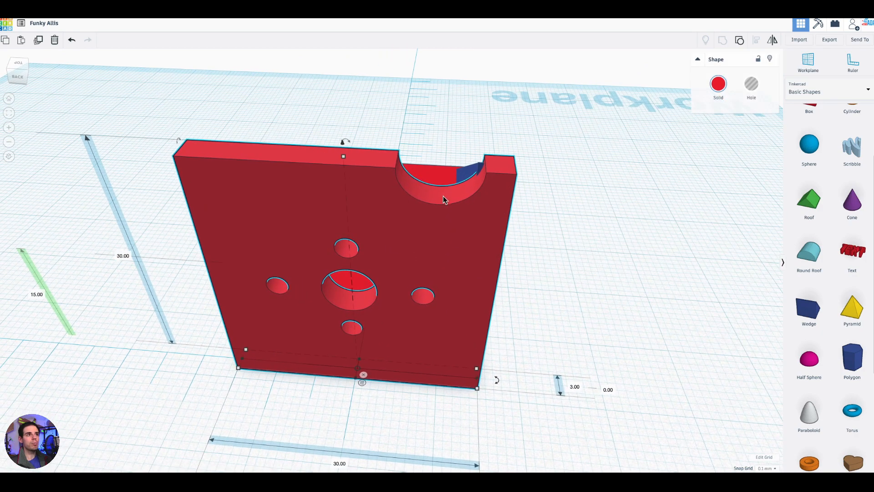
click(740, 41)
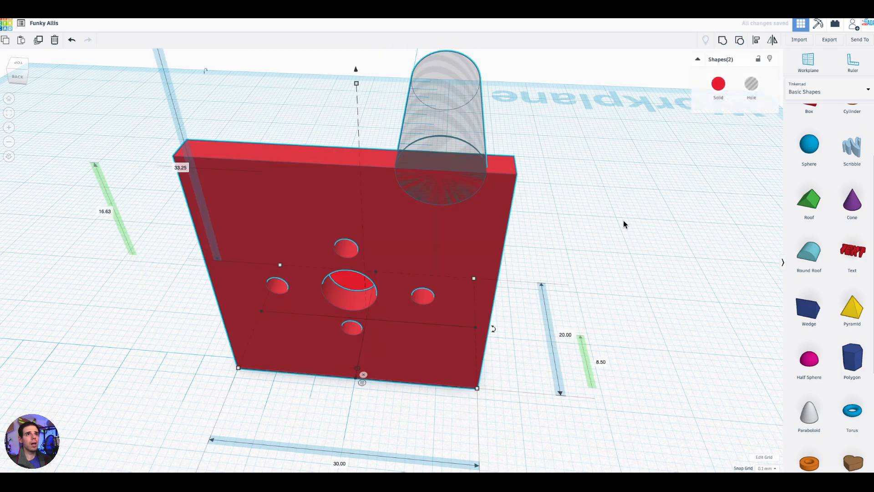
- Add the notch-side wedge to the selection and group it with the upright plate and the cylinder hole
right_drag(584, 242, 515, 210)
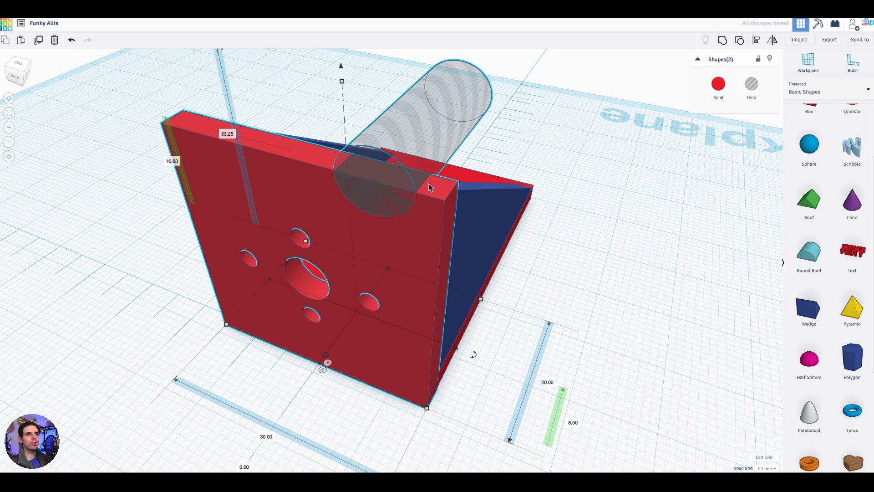
right_drag(652, 293, 232, 229)
middle_drag(600, 112, 659, 221)
scroll(641, 212, up, 4)
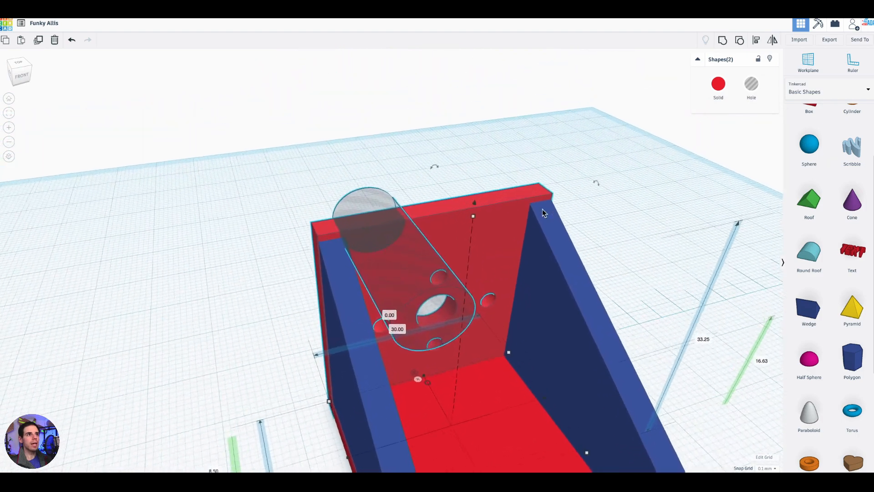
right_drag(640, 213, 304, 237)
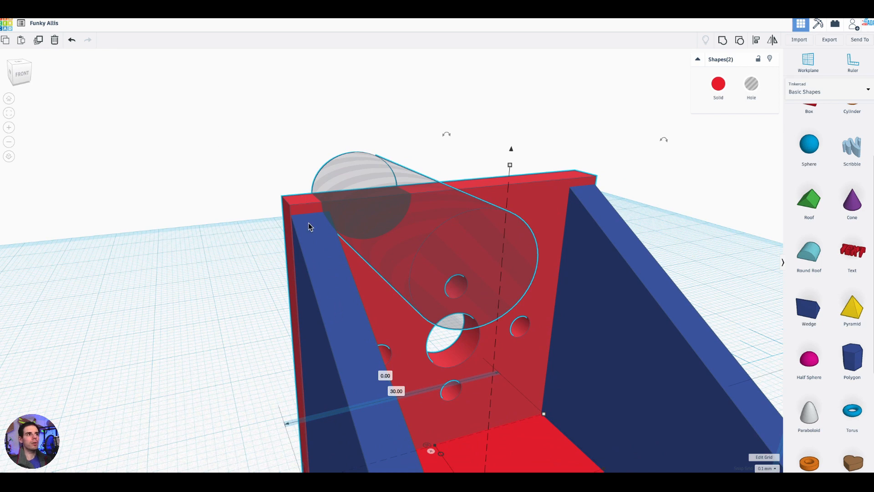
shift+drag(340, 252, 347, 266)
click(212, 256)
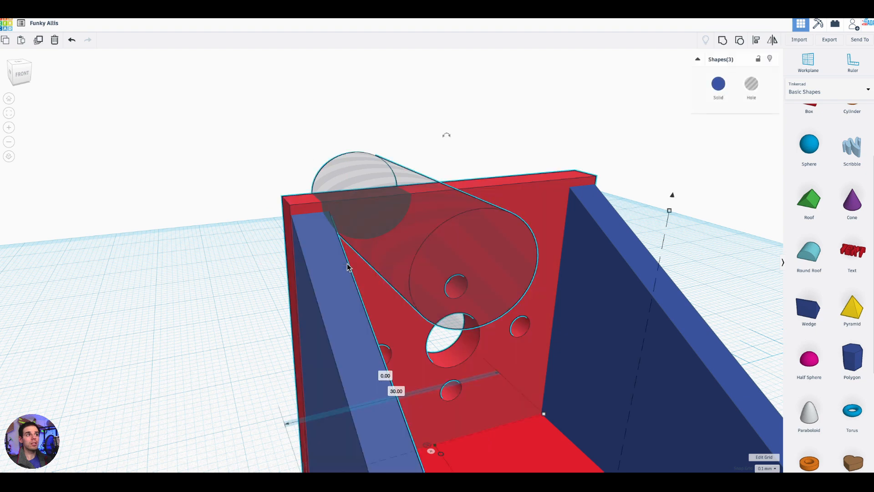
right_drag(498, 108, 468, 104)
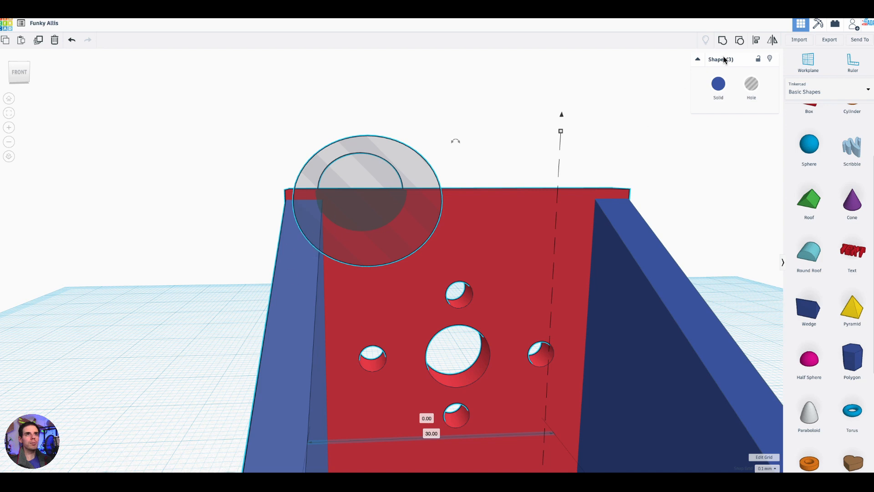
click(723, 41)
- Examine the notched corner and how the cut passes through both the upright plate and the adjoining wedge
right_drag(404, 141, 386, 230)
scroll(386, 230, down, 2)
scroll(498, 155, down, 4)
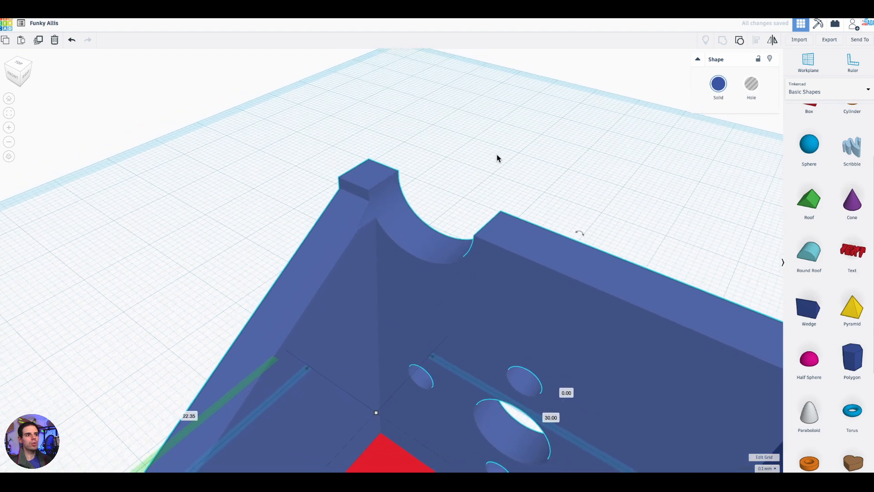
scroll(448, 323, down, 3)
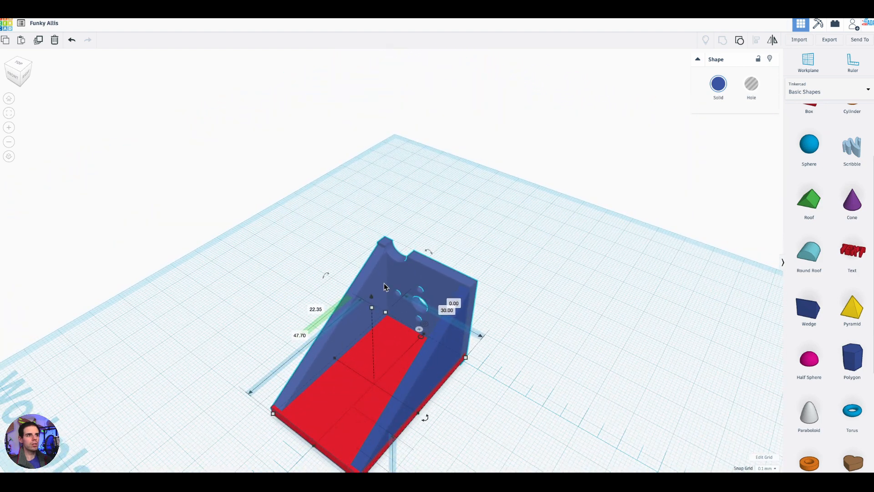
scroll(384, 287, up, 6)
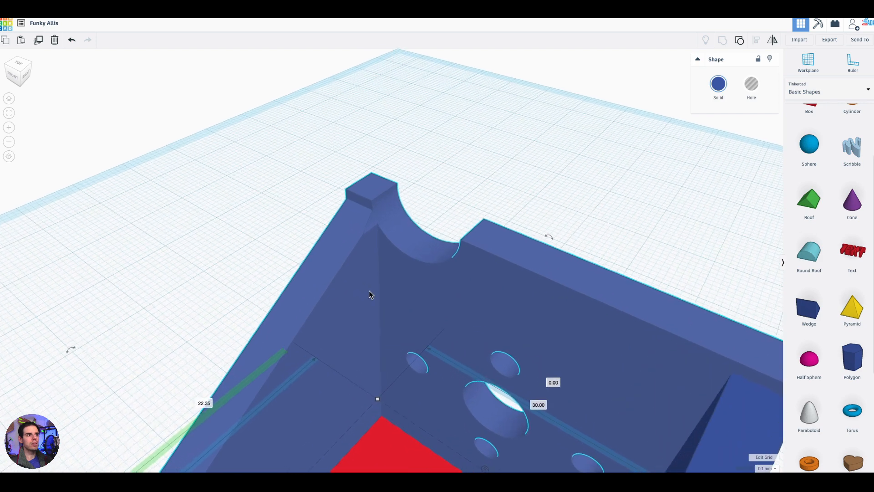
scroll(388, 214, up, 2)
scroll(383, 269, down, 2)
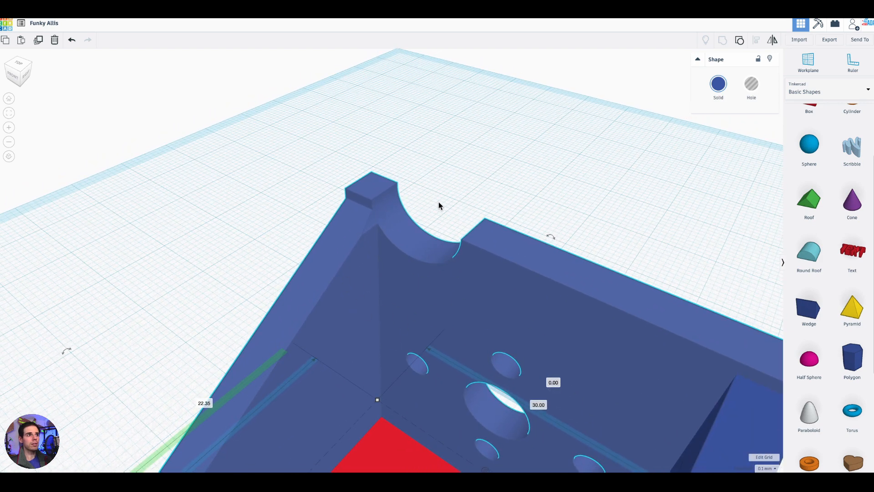
scroll(432, 208, up, 3)
drag(449, 147, 465, 151)
right_drag(432, 171, 543, 109)
right_drag(447, 178, 367, 179)
click(373, 205)
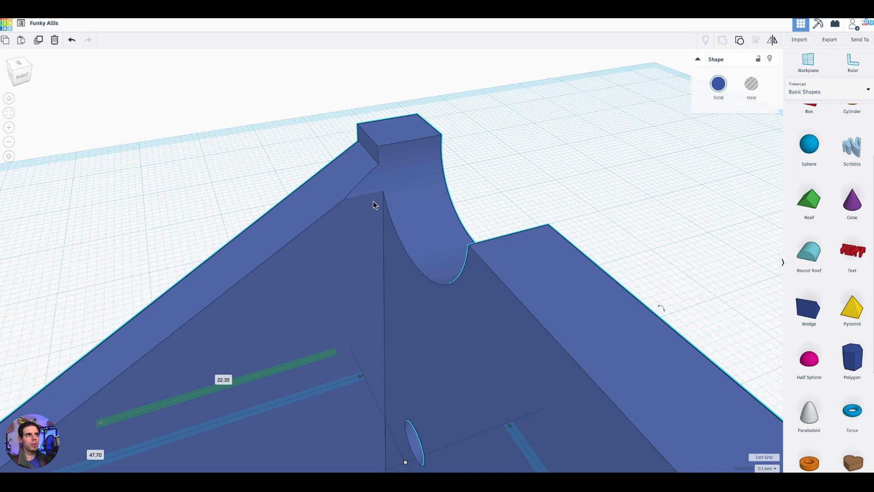
right_drag(553, 157, 395, 215)
right_drag(536, 179, 555, 165)
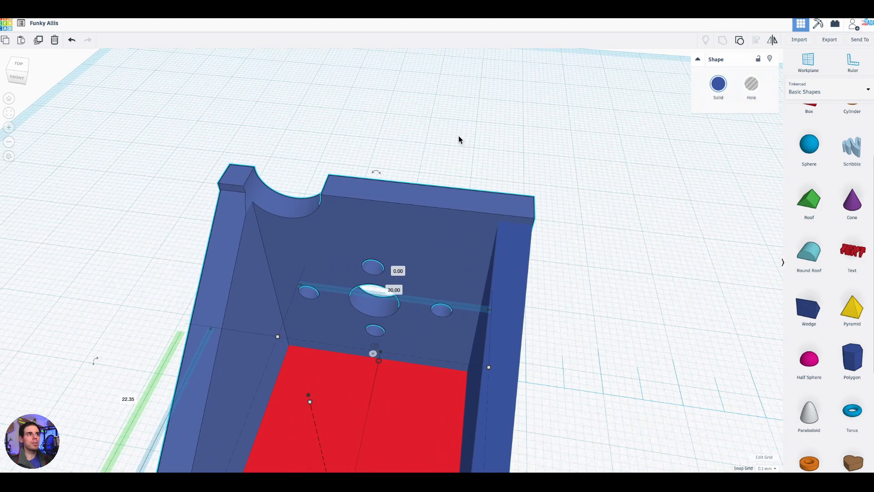
- Examine the bracket's notched corner, upright plate and both side wedges from several angles
right_drag(437, 138, 568, 94)
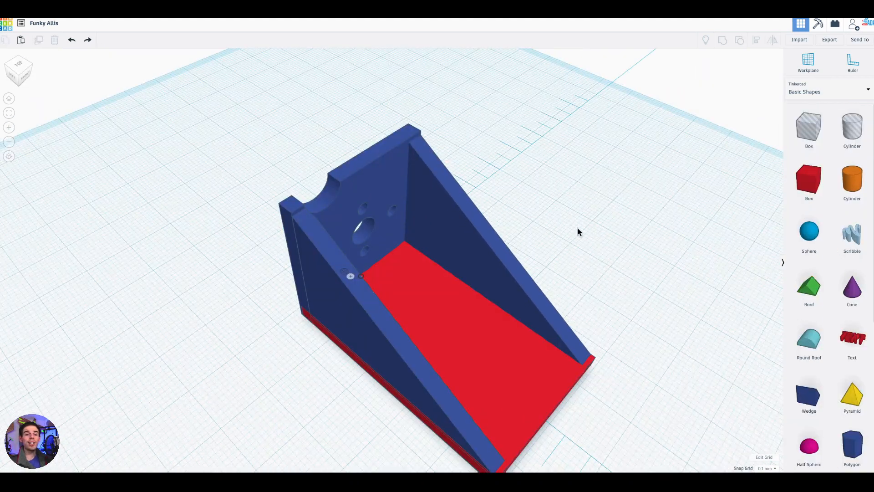
scroll(587, 240, up, 1)
right_drag(588, 242, 595, 199)
scroll(534, 201, down, 5)
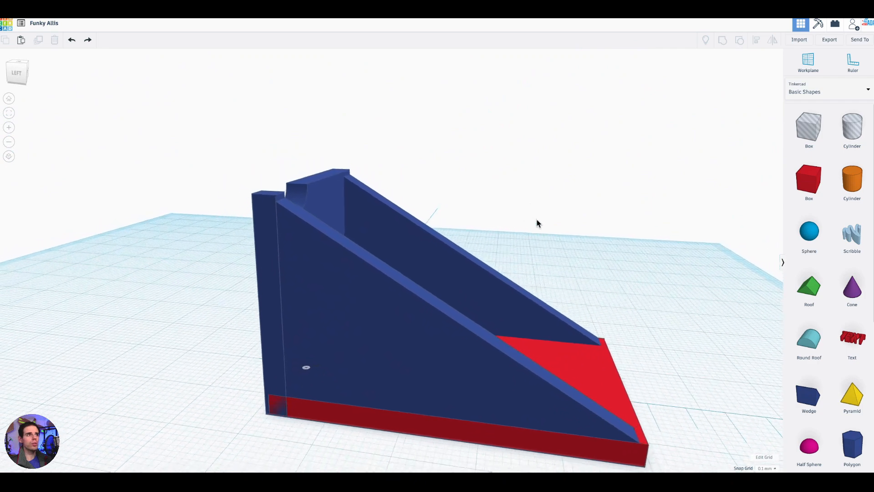
right_drag(728, 203, 581, 236)
scroll(478, 238, up, 3)
scroll(529, 203, down, 2)
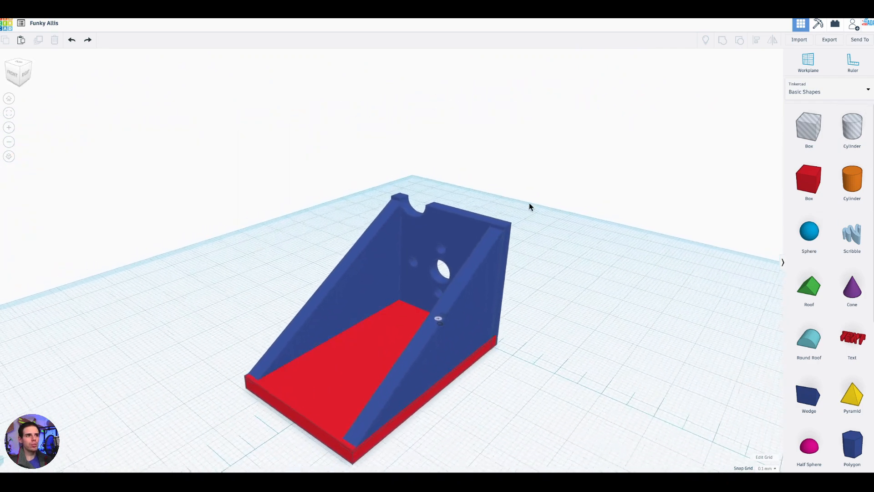
right_drag(547, 384, 618, 207)
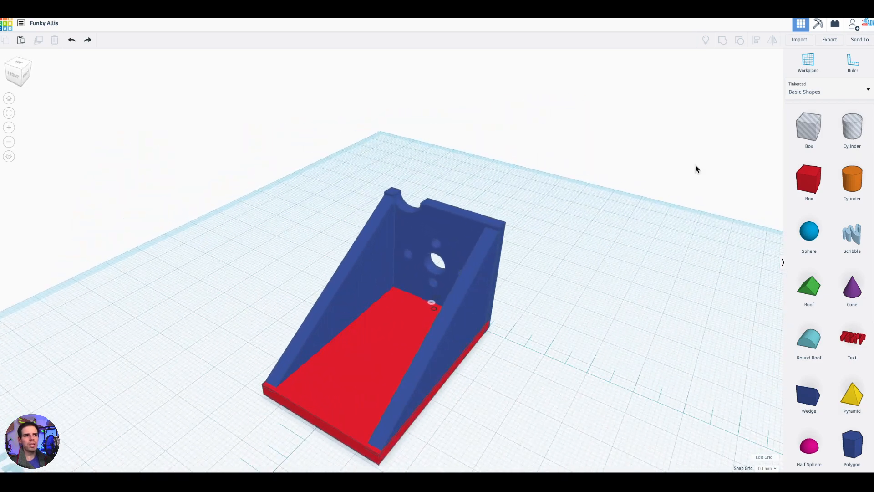
- Place a cylinder hole on the workplane beside the bracket and set its width and length to 5 mm
drag(862, 131, 597, 333)
drag(644, 379, 601, 327)
click(525, 292)
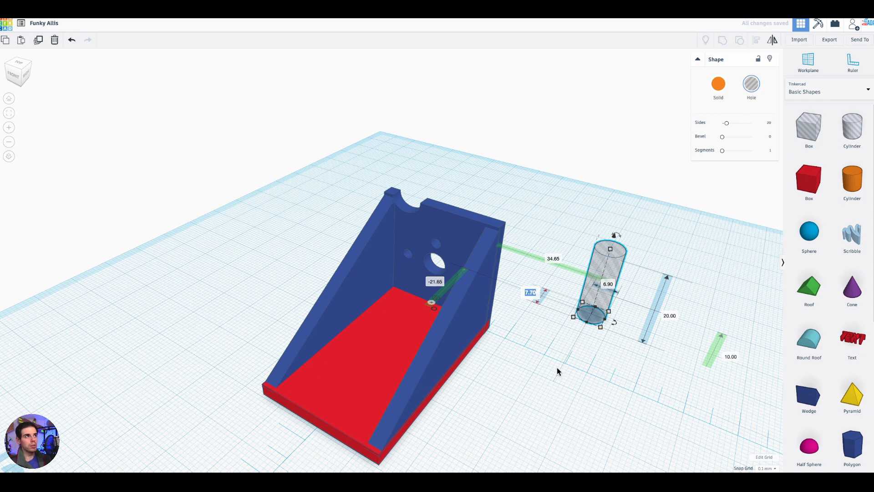
text(5)
key(Return)
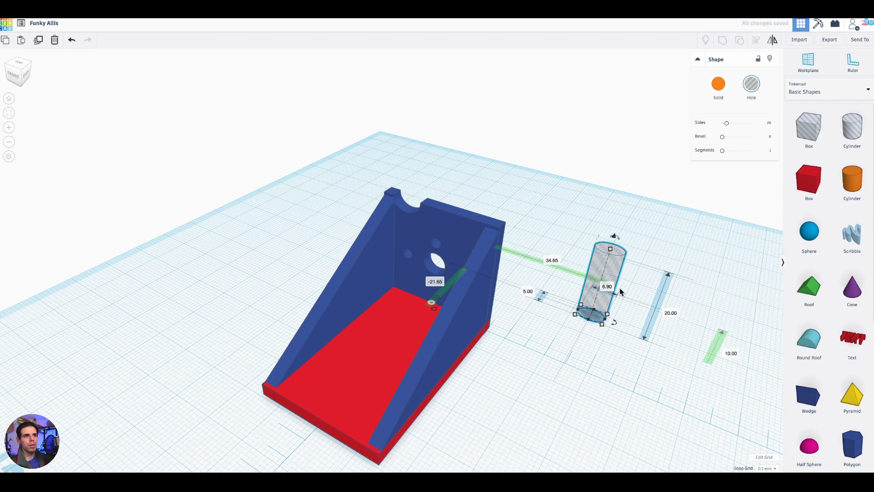
right_drag(661, 385, 671, 405)
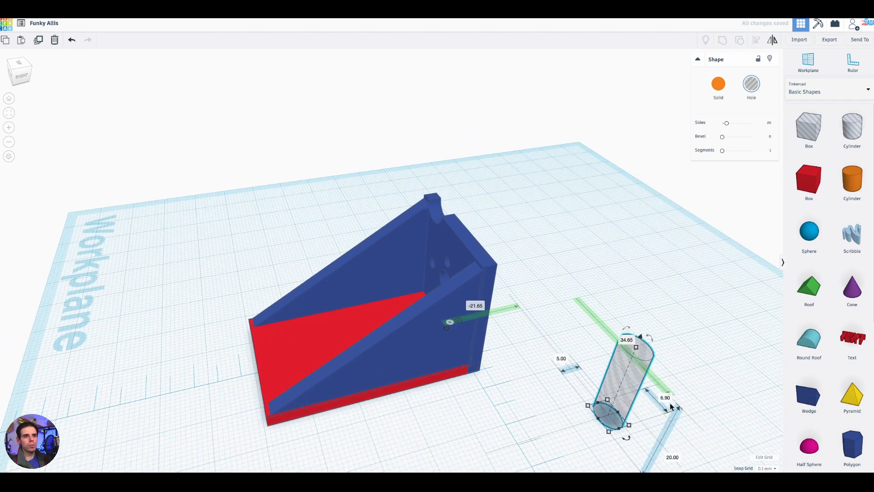
key(Return)
- Lay the cylinder hole horizontally, stretch it to about 59.2 mm and move it across both wedges
right_drag(548, 425, 620, 274)
drag(616, 255, 660, 94)
right_drag(608, 347, 634, 331)
drag(621, 62, 672, 201)
right_drag(544, 236, 667, 314)
drag(700, 331, 425, 257)
right_drag(613, 263, 466, 258)
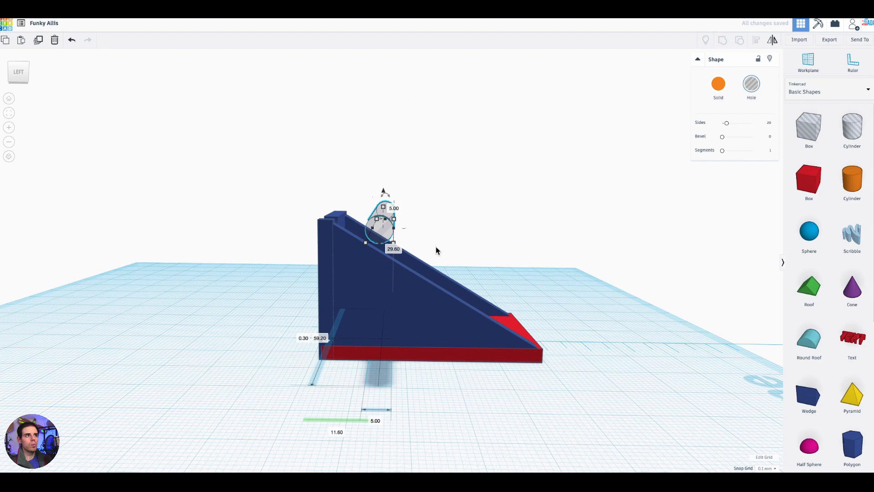
- Lower the horizontal cylinder hole to about 10.3 mm so it passes through the lower part of both wedges
scroll(379, 188, up, 5)
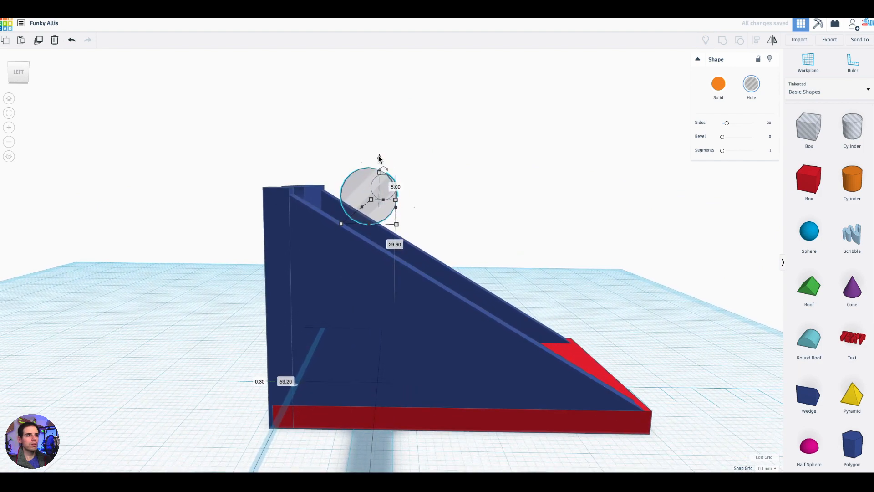
drag(379, 166, 379, 270)
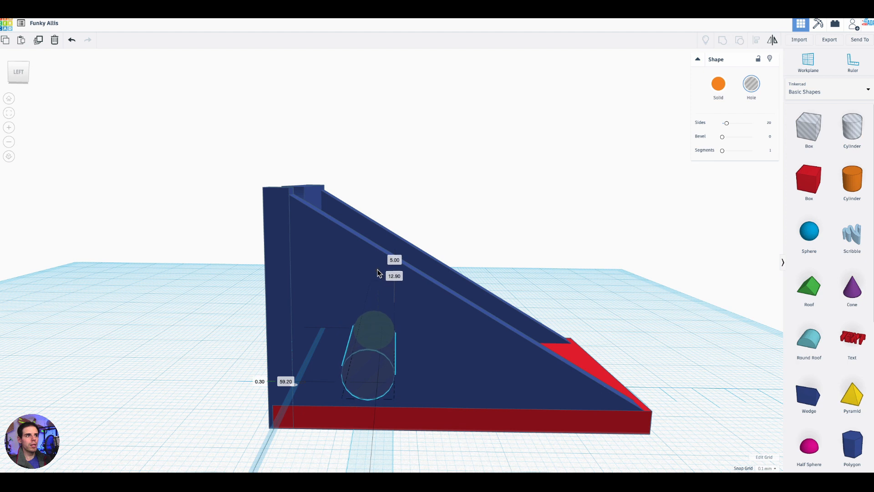
drag(379, 273, 377, 299)
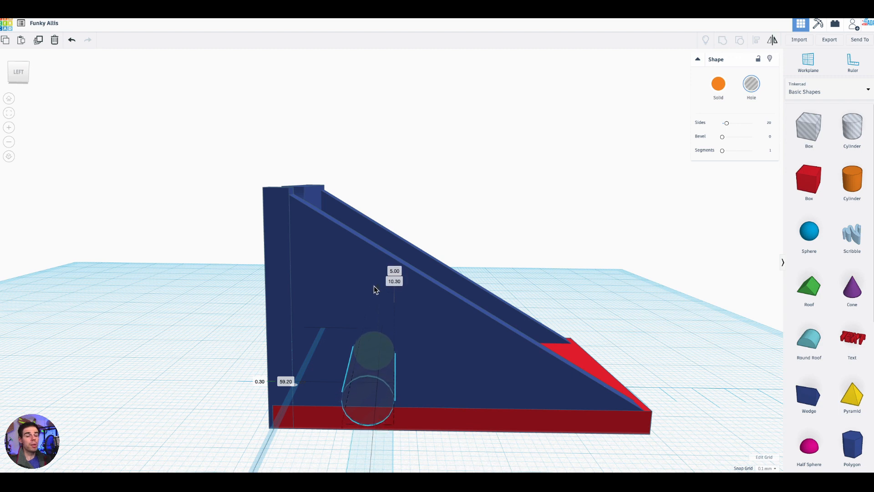
- Smooth the horizontal cylinder hole by raising its number of sides to the maximum
right_drag(591, 255, 422, 254)
right_drag(623, 285, 544, 236)
click(546, 273)
right_drag(545, 273, 602, 269)
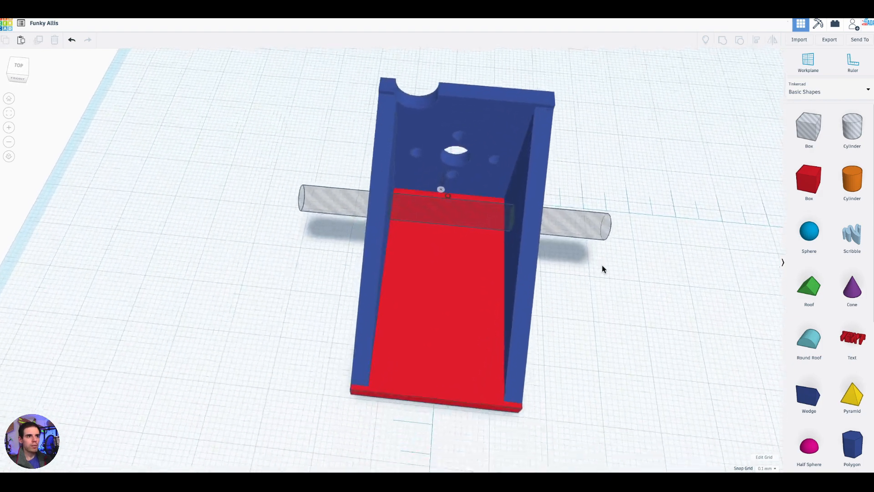
middle_drag(603, 265, 582, 253)
right_drag(575, 278, 642, 284)
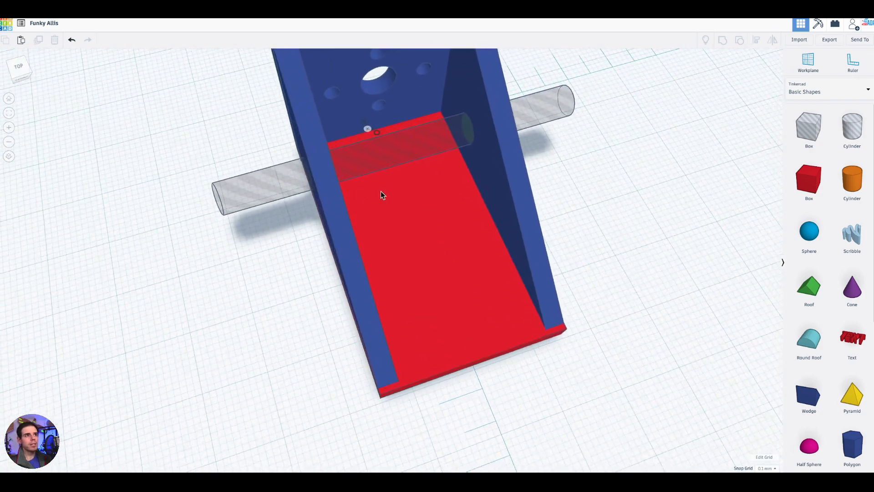
scroll(423, 216, down, 2)
right_drag(563, 227, 569, 244)
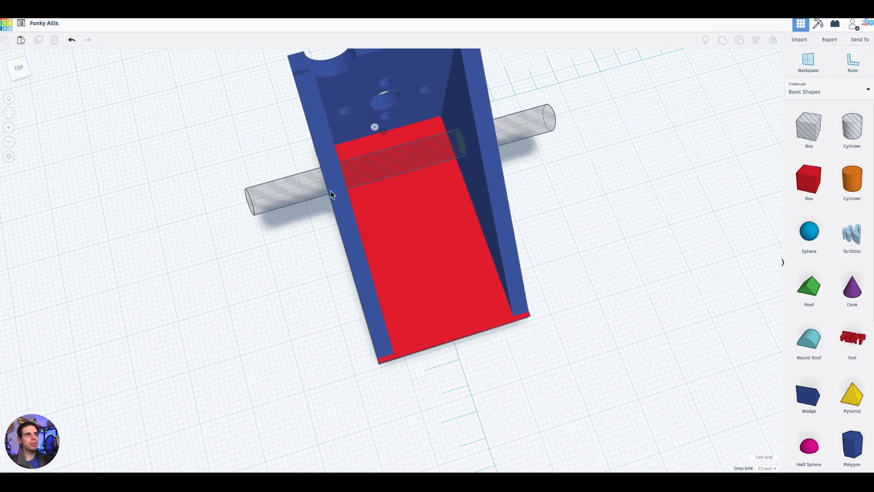
click(293, 185)
drag(726, 123, 752, 123)
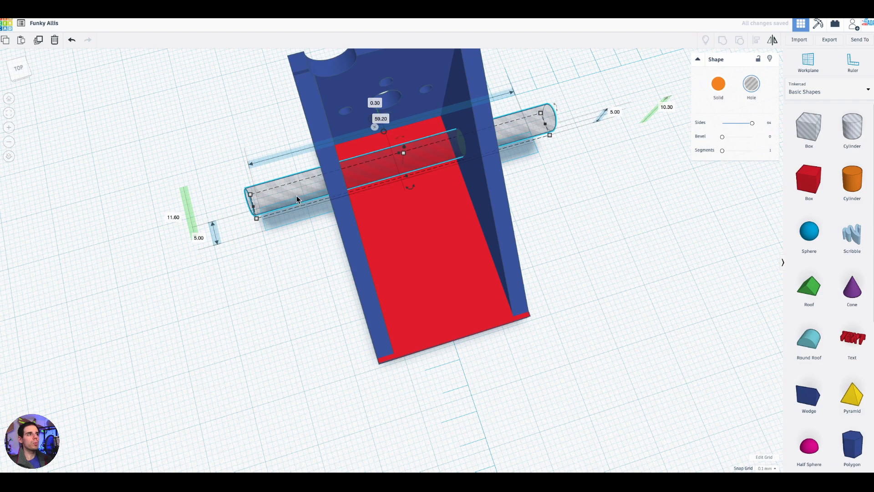
- Duplicate the horizontal cylinder hole beside the bracket and turn the copy upright
mouse_move(294, 194)
right_down()
mouse_move(384, 238)
mouse_move(293, 203)
right_up()
drag(294, 203, 588, 334)
right_drag(637, 325, 555, 237)
drag(725, 307, 646, 315)
drag(594, 304, 580, 318)
scroll(745, 310, down, 5)
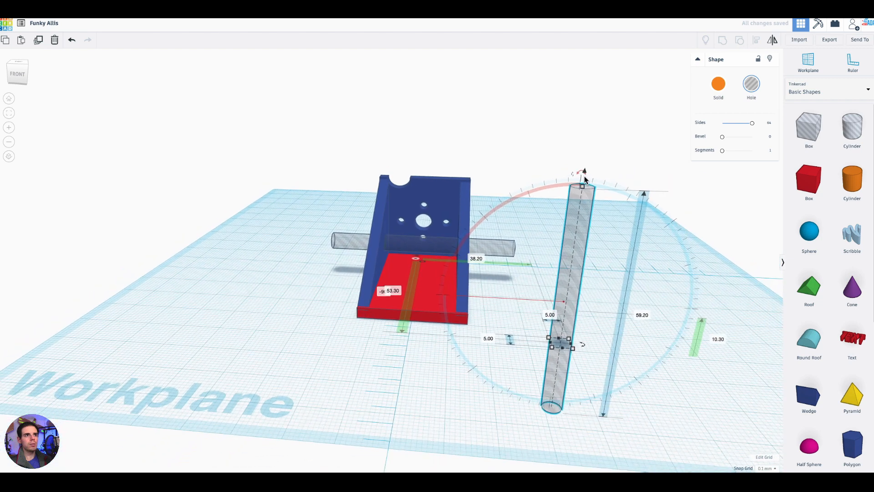
- Shorten the upright cylinder copy to about 26.7 mm and set its width and length to 10 mm
drag(583, 187, 583, 312)
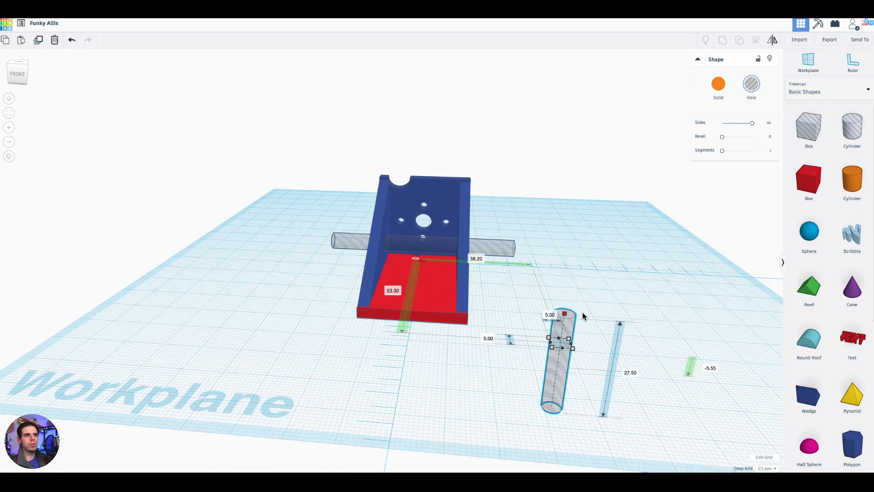
right_drag(430, 380, 595, 250)
drag(597, 241, 615, 278)
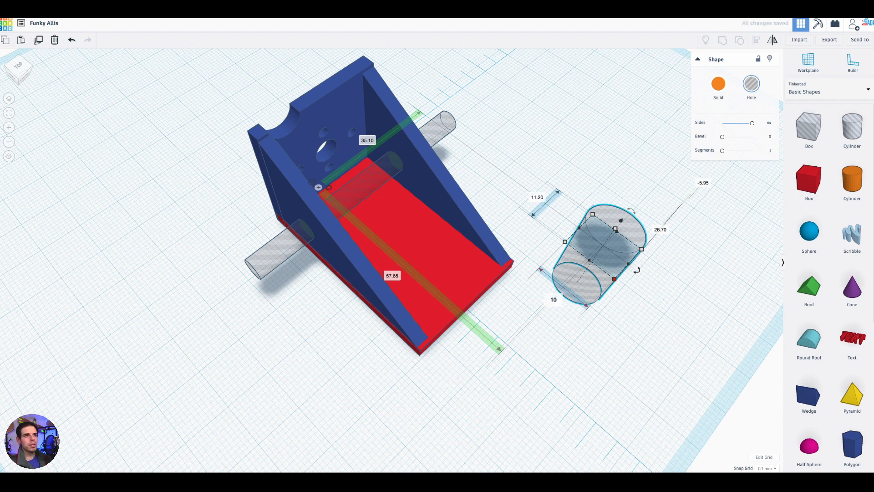
click(536, 198)
text(10)
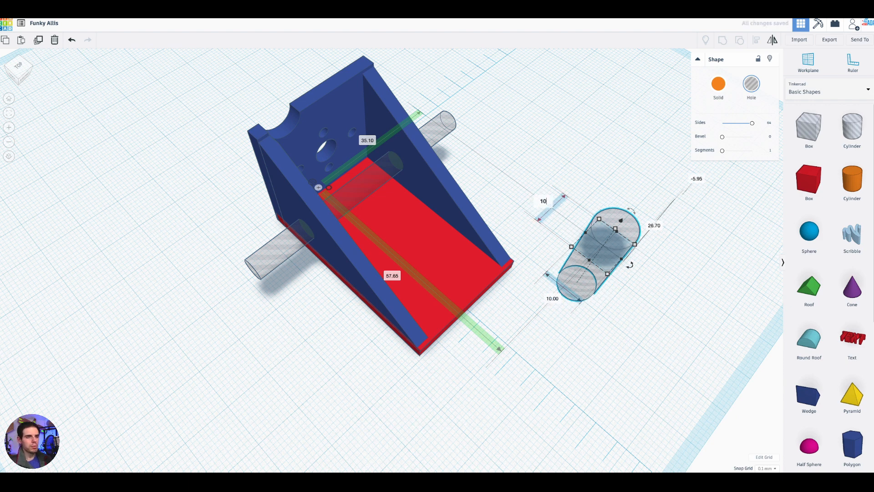
key(Return)
- Move the 10 mm cylinder hole into the base plate and add two copies of it, staggered along the plate
scroll(556, 249, up, 3)
drag(633, 250, 390, 222)
right_drag(518, 199, 476, 218)
drag(430, 197, 412, 164)
right_drag(540, 203, 482, 238)
alt+drag(488, 241, 432, 333)
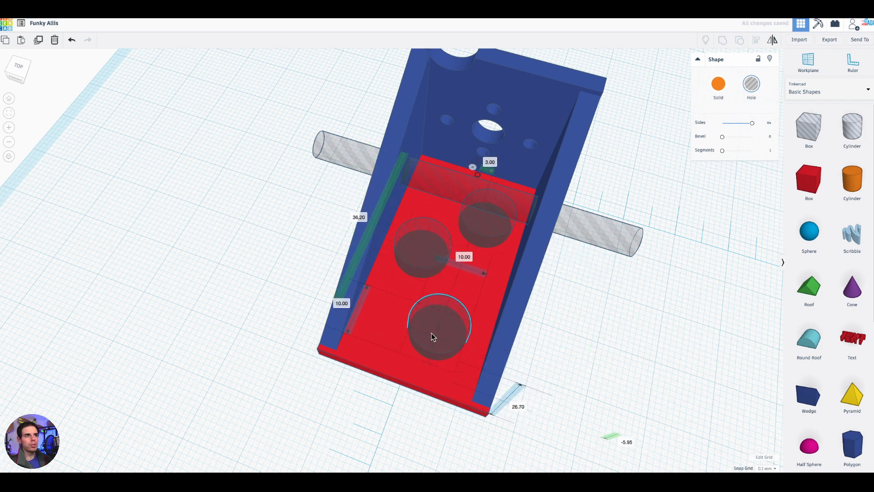
- Adjust the rear and middle base-plate holes and shrink all three, making the front one about 7.8 by 8.1 mm
click(428, 249)
click(491, 221)
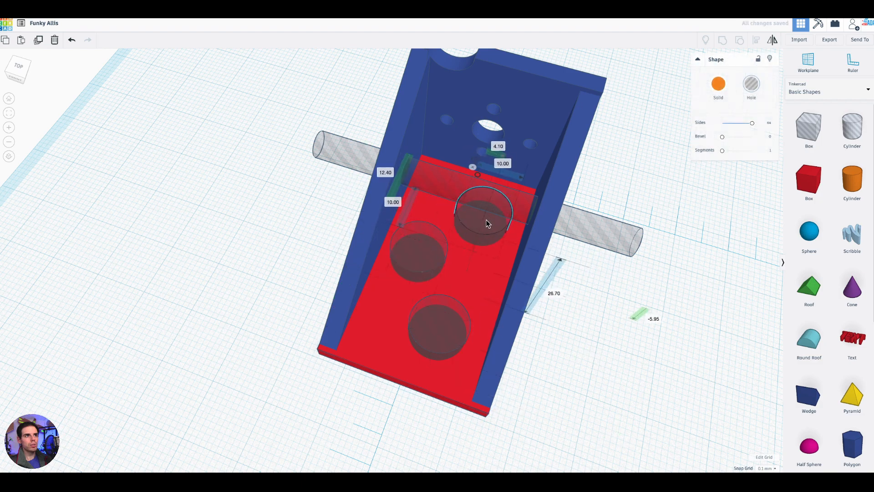
drag(496, 261, 485, 245)
click(428, 279)
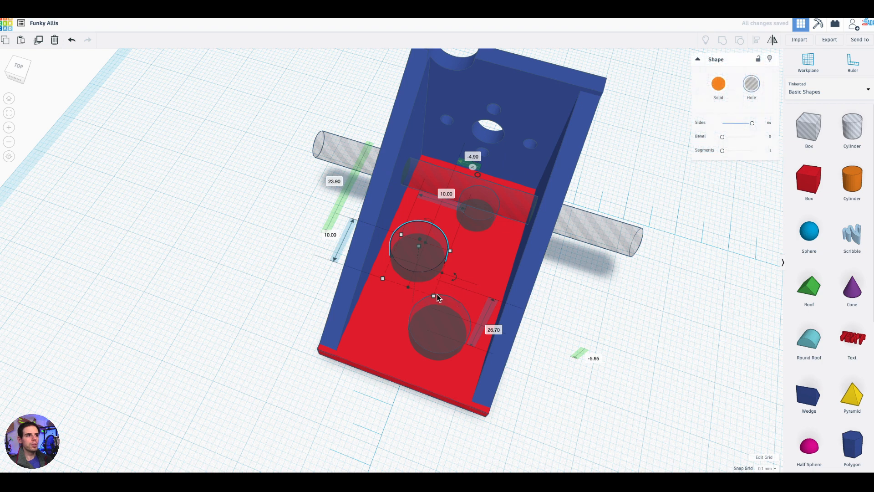
click(436, 321)
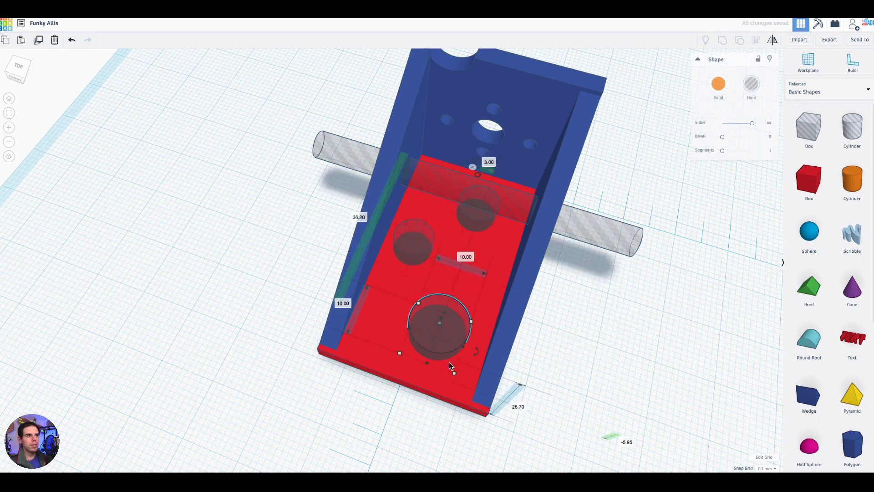
drag(454, 373, 444, 359)
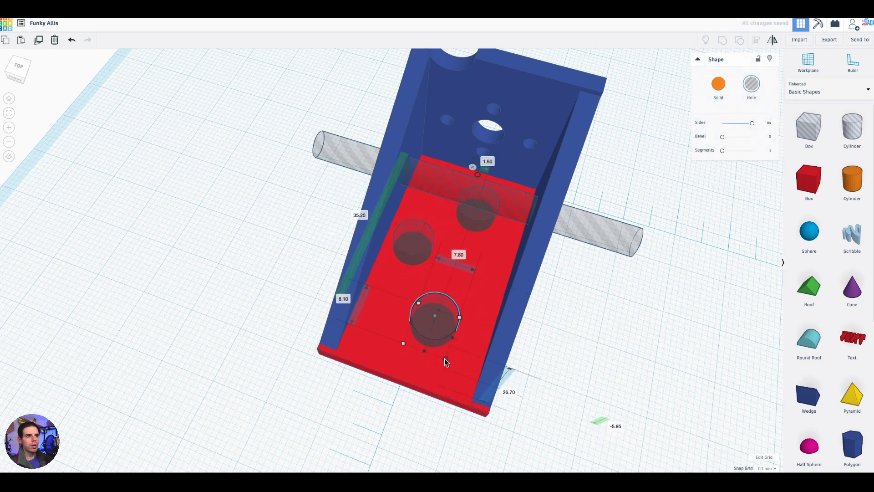
- Fine-tune the middle base-plate hole to about 7 mm across, about 23.75 mm and -4.7 mm from the ruler origin
click(422, 261)
drag(421, 263, 417, 261)
mouse_move(574, 373)
right_down()
mouse_move(638, 279)
mouse_move(346, 291)
mouse_move(548, 338)
mouse_move(608, 403)
mouse_move(583, 374)
right_up()
drag(403, 236, 414, 245)
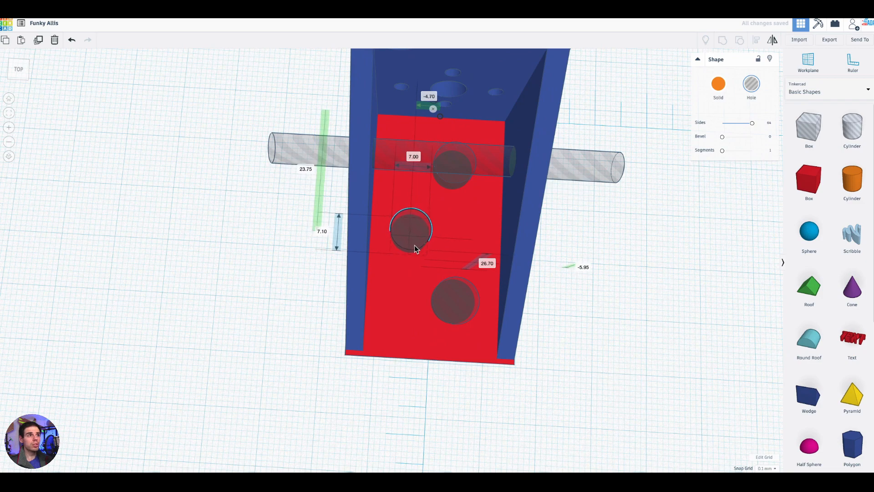
- Examine how the notch cut meets the top of the adjoining wedge
click(578, 355)
right_drag(580, 364, 711, 362)
right_drag(512, 158, 303, 198)
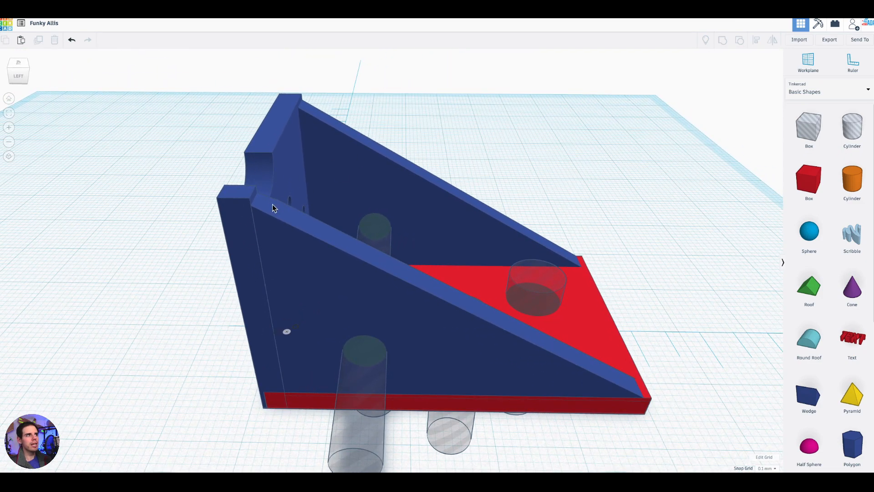
middle_drag(412, 106, 534, 120)
scroll(533, 120, up, 2)
right_drag(533, 119, 302, 211)
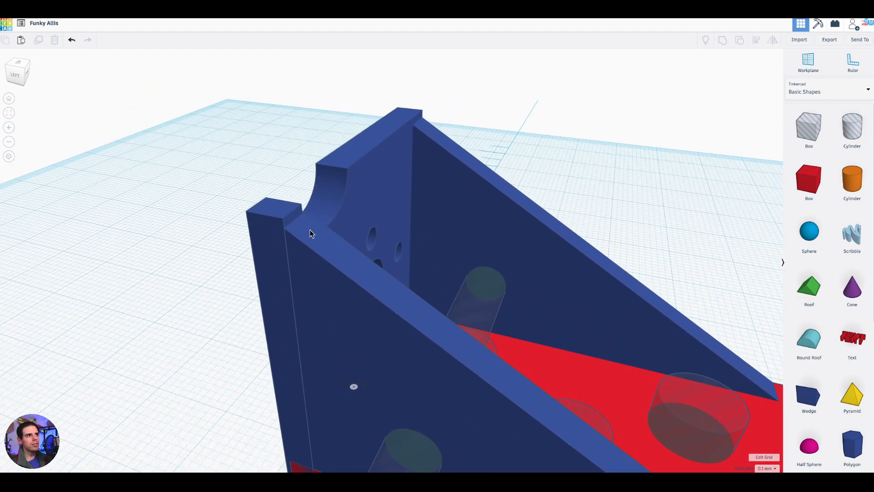
right_drag(241, 286, 463, 182)
mouse_move(505, 201)
right_down()
mouse_move(592, 219)
mouse_move(566, 244)
mouse_move(631, 231)
mouse_move(489, 203)
right_up()
scroll(489, 203, down, 5)
right_drag(499, 268, 522, 252)
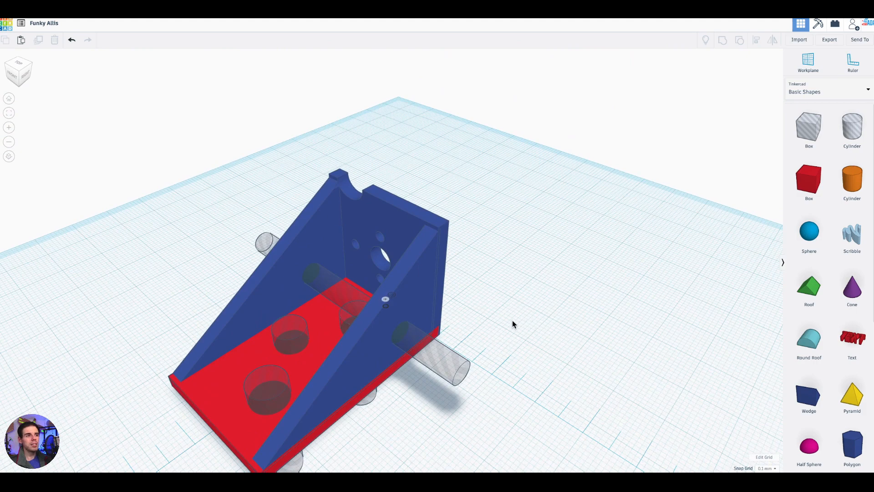
- Review the placement of the cross cylinder and the three base-plate cylinder holes from several angles
scroll(513, 324, down, 3)
right_drag(538, 320, 643, 314)
scroll(622, 378, up, 3)
right_drag(546, 390, 660, 375)
scroll(523, 253, up, 3)
right_drag(522, 253, 514, 316)
scroll(545, 335, up, 3)
scroll(545, 335, up, 3)
scroll(640, 355, down, 3)
mouse_move(633, 356)
right_down()
mouse_move(537, 366)
mouse_move(584, 384)
mouse_move(606, 333)
mouse_move(642, 344)
right_up()
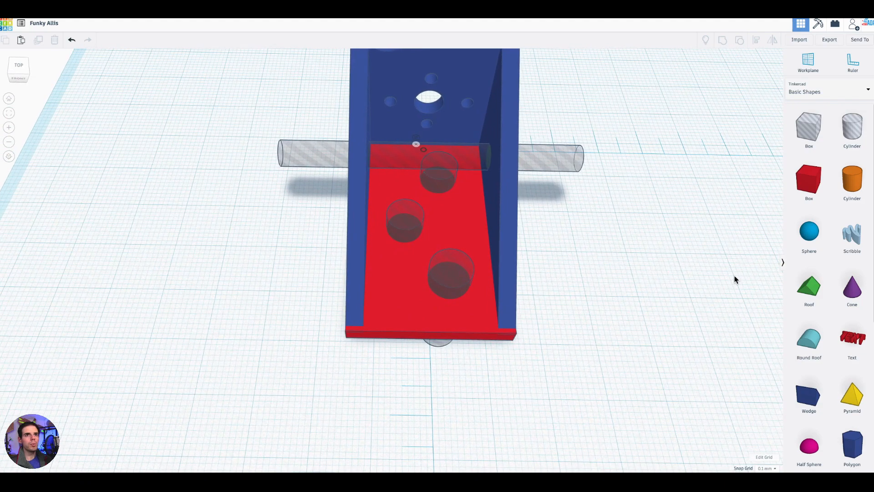
right_drag(595, 313, 638, 170)
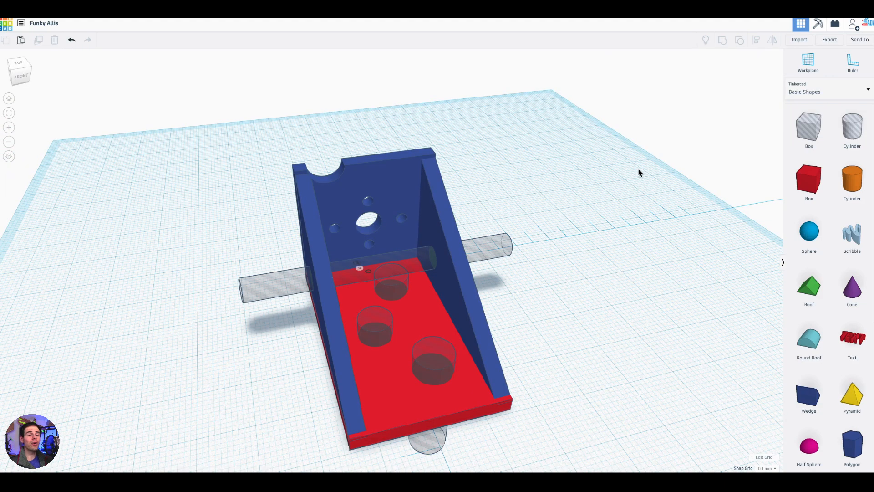
right_drag(539, 260, 564, 285)
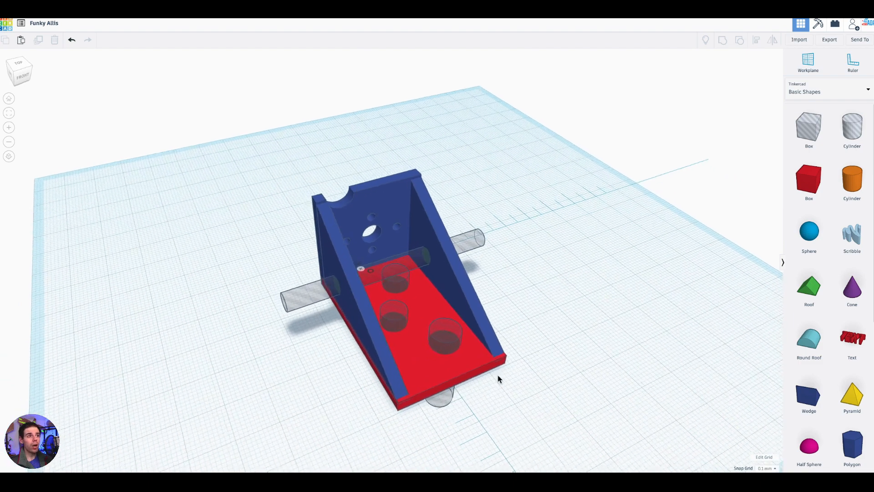
- Select all seven shapes of the bracket and group them to cut the holes and merge the solids
right_drag(587, 298, 586, 183)
drag(585, 184, 247, 413)
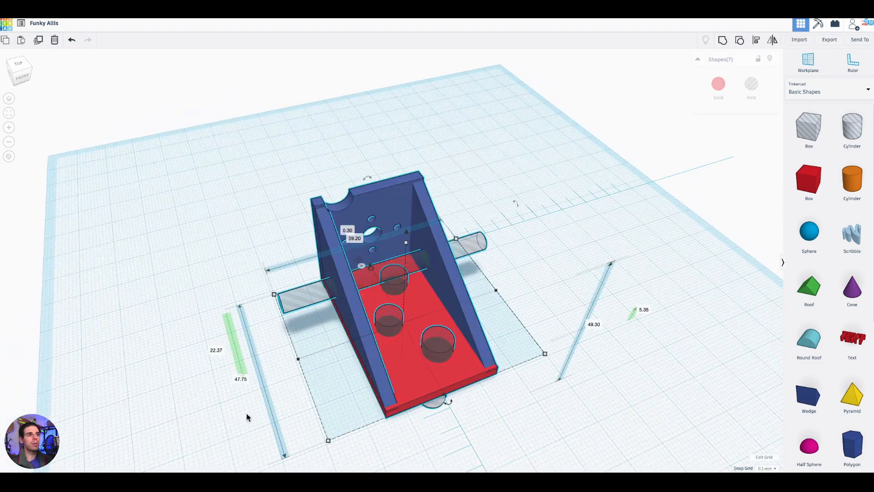
click(722, 42)
- Inspect the grouped bracket's side, base and upright-plate holes from several angles
right_drag(510, 275, 674, 223)
scroll(576, 284, up, 4)
right_drag(675, 261, 682, 289)
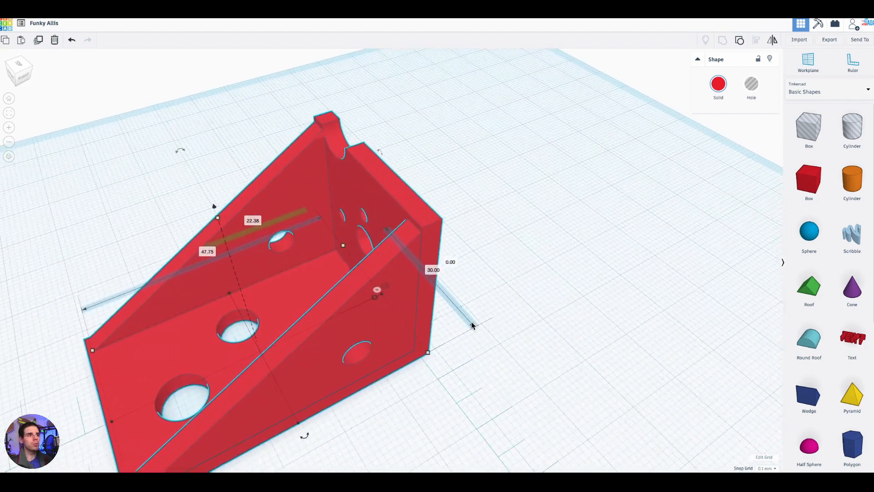
scroll(472, 321, down, 5)
right_drag(564, 299, 674, 260)
middle_drag(483, 334, 571, 306)
right_drag(571, 307, 365, 214)
right_drag(478, 335, 372, 222)
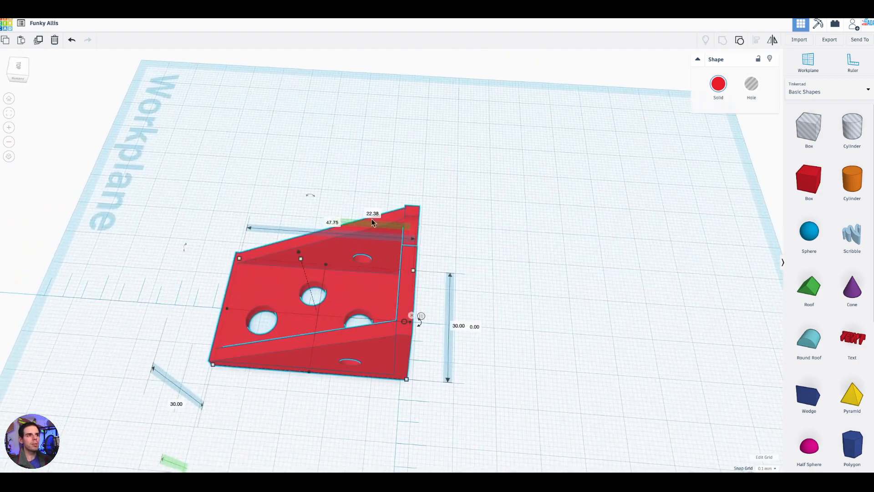
right_drag(520, 363, 370, 228)
right_drag(378, 309, 488, 285)
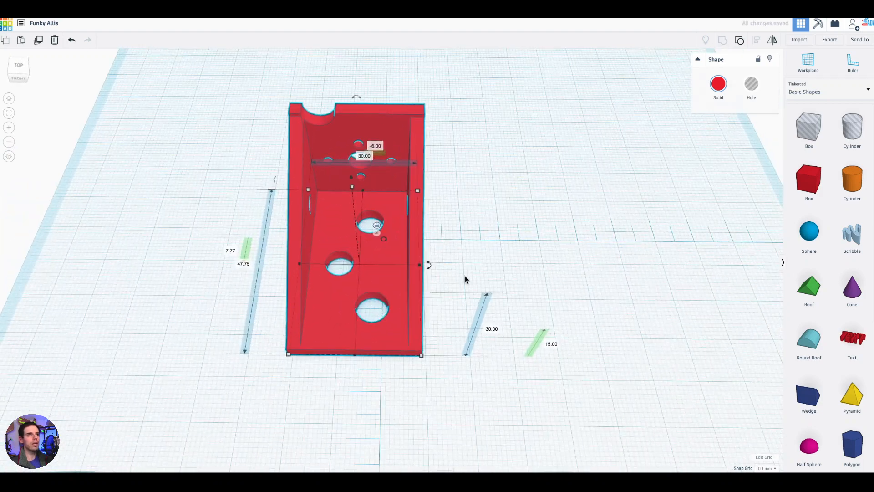
- Rename the design as "Swiss motor mount"
right_drag(396, 248, 488, 236)
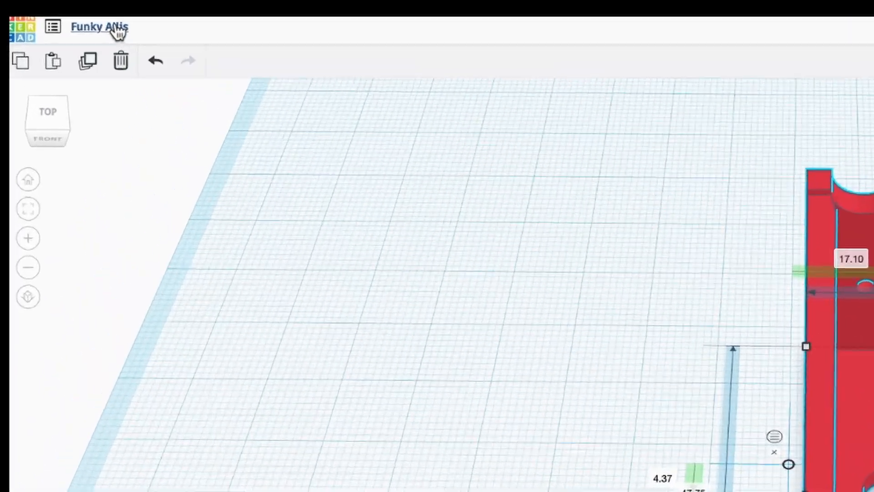
click(52, 22)
key(BackSpace)
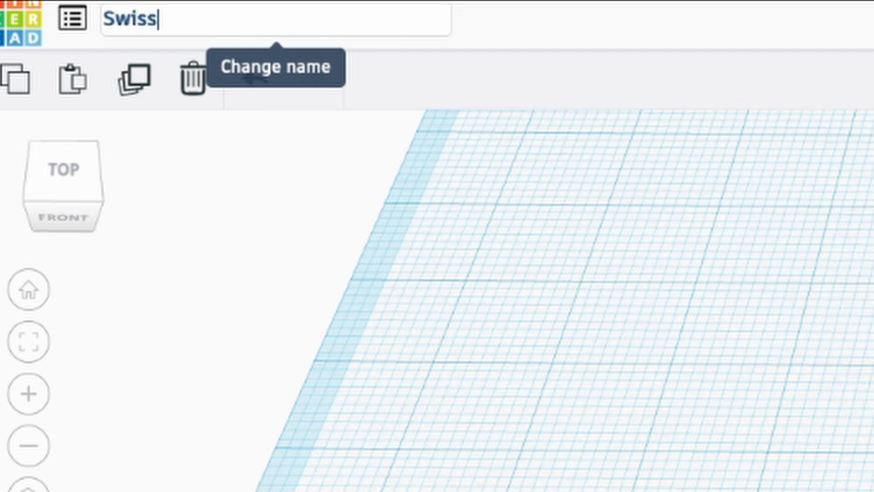
text(Swiss motor mount)
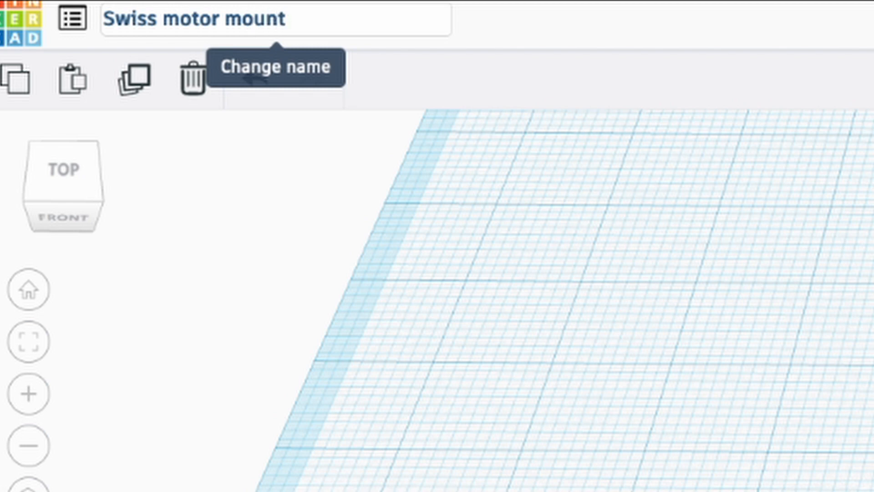
key(Return)
- Export only the selected bracket as an .STL file for 3D printing
right_drag(733, 268, 651, 245)
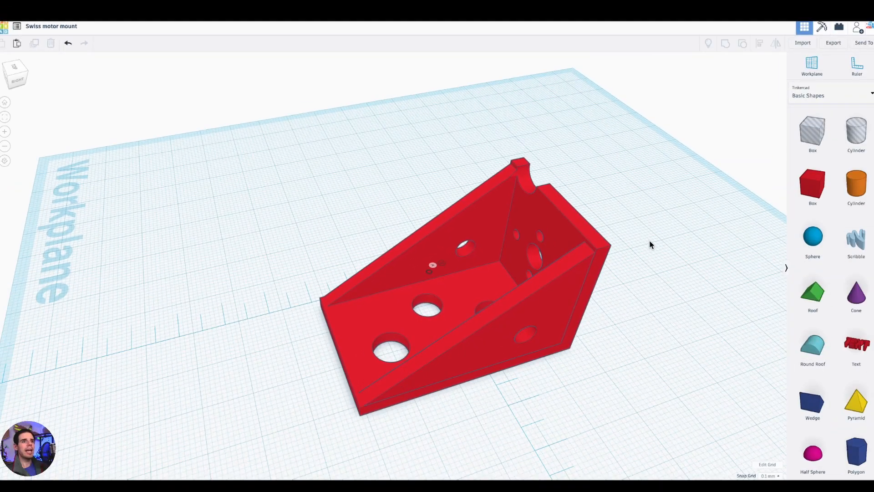
middle_drag(642, 227, 564, 223)
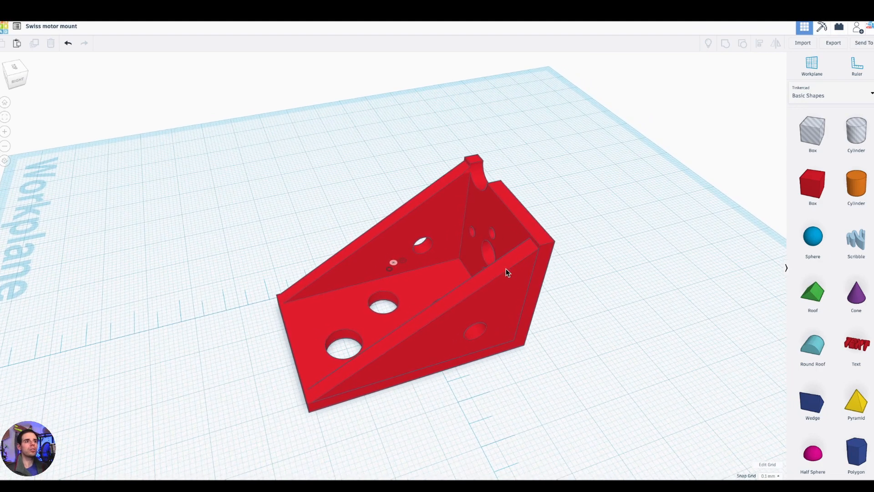
click(495, 264)
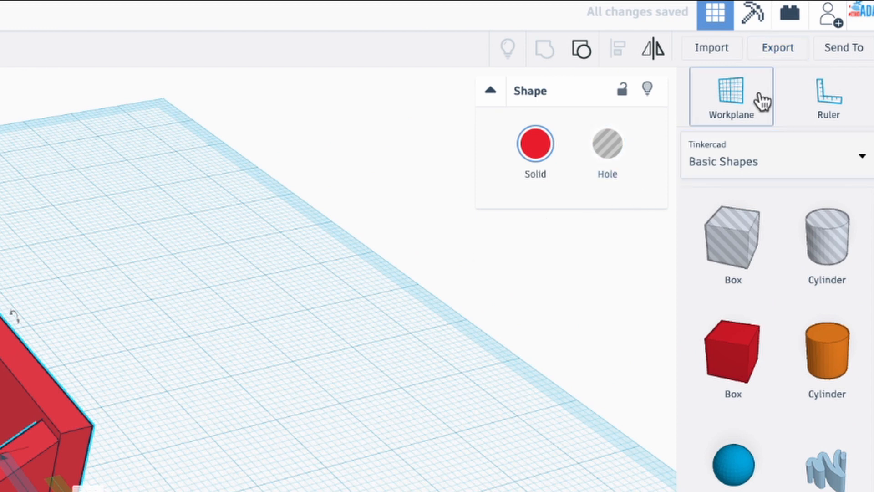
click(783, 50)
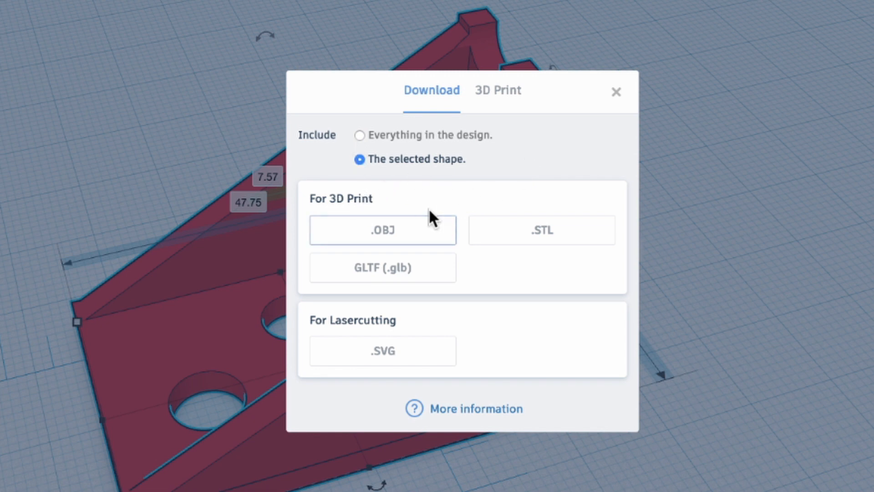
click(531, 233)
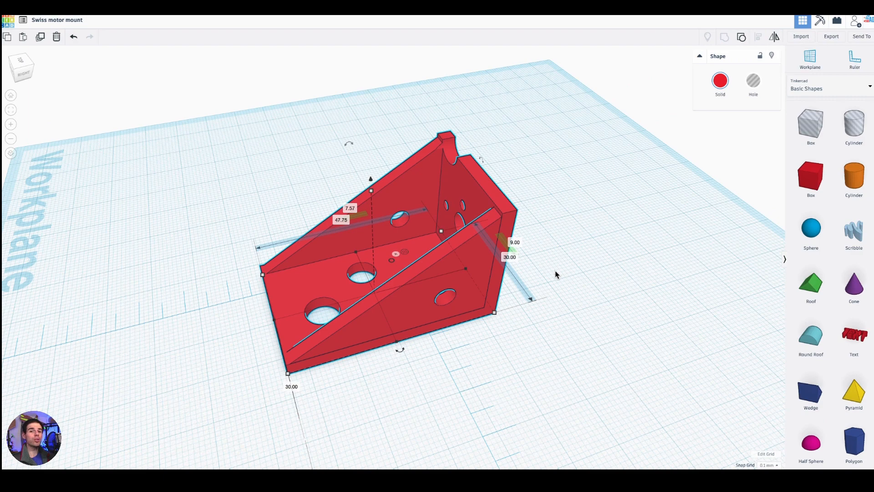
drag(417, 358, 526, 367)
right_drag(526, 368, 618, 382)
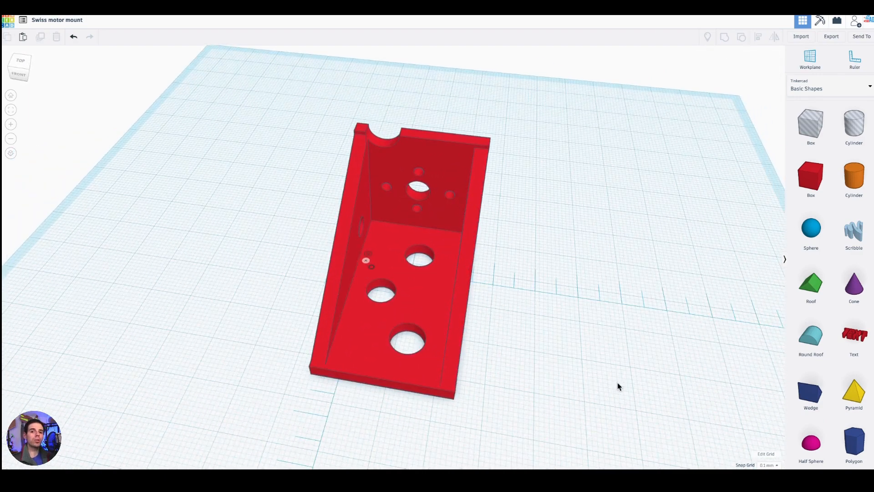